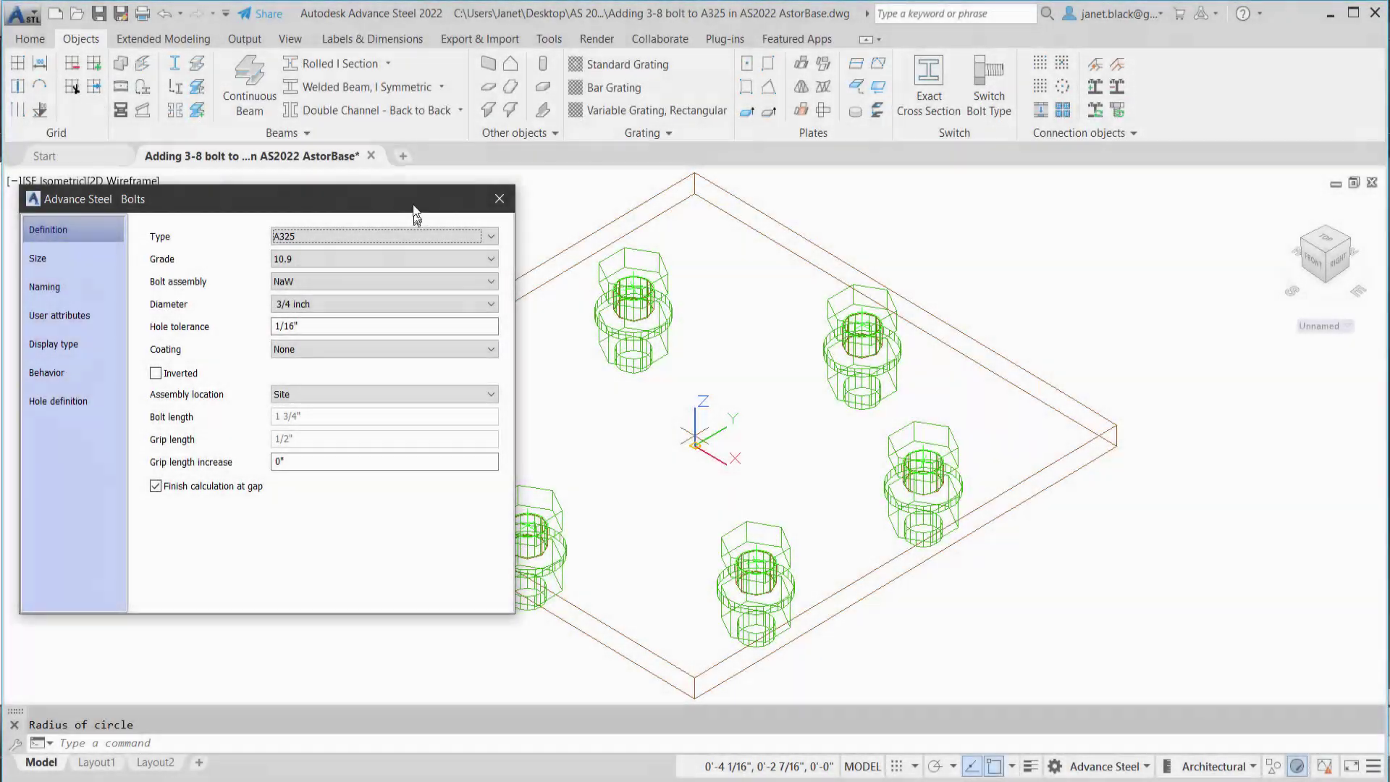
Review the 3/4-inch A325 bolt's diameter and bolt assembly options, then close the Bolts properties.
drag(398, 189, 383, 138)
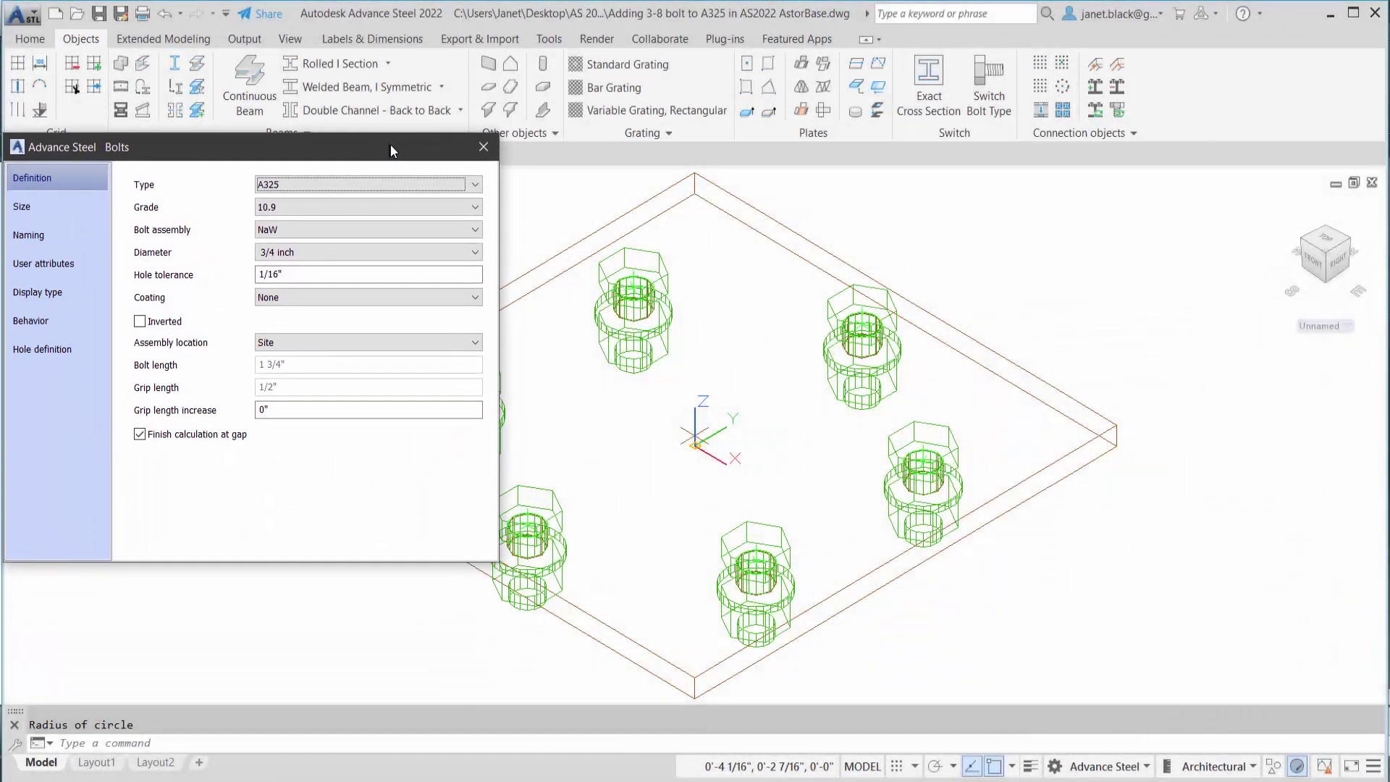
click(476, 253)
mouse_move(476, 313)
mouse_down()
mouse_move(476, 329)
mouse_move(476, 294)
mouse_move(476, 313)
mouse_up()
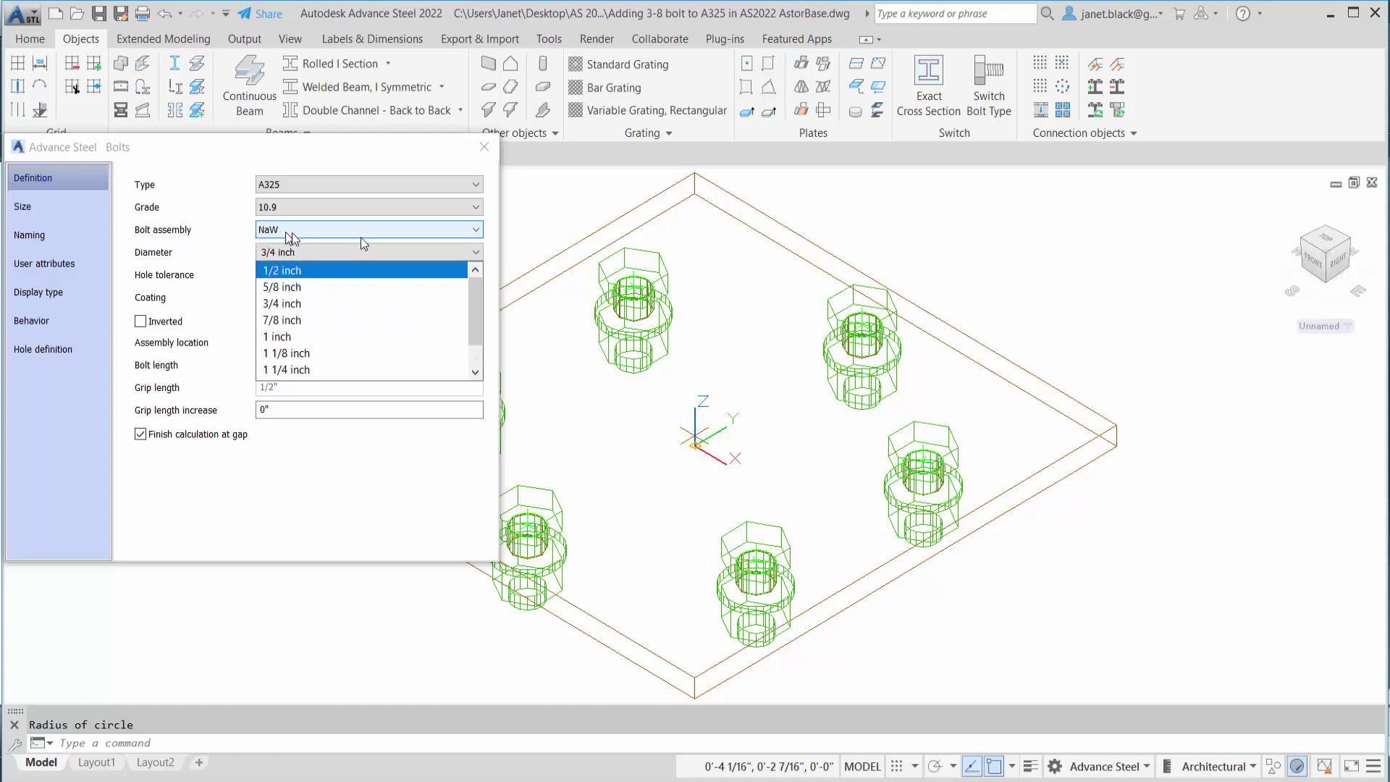
click(475, 230)
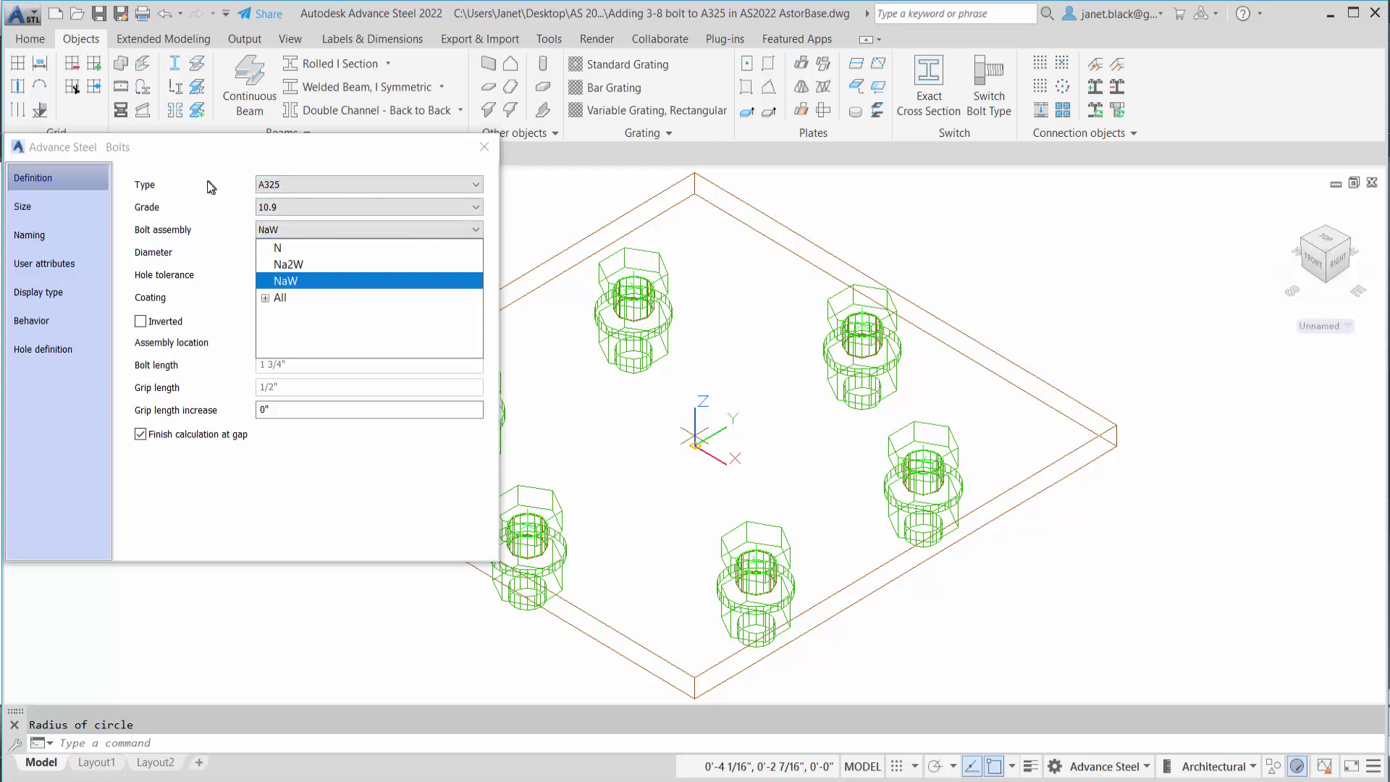
click(481, 146)
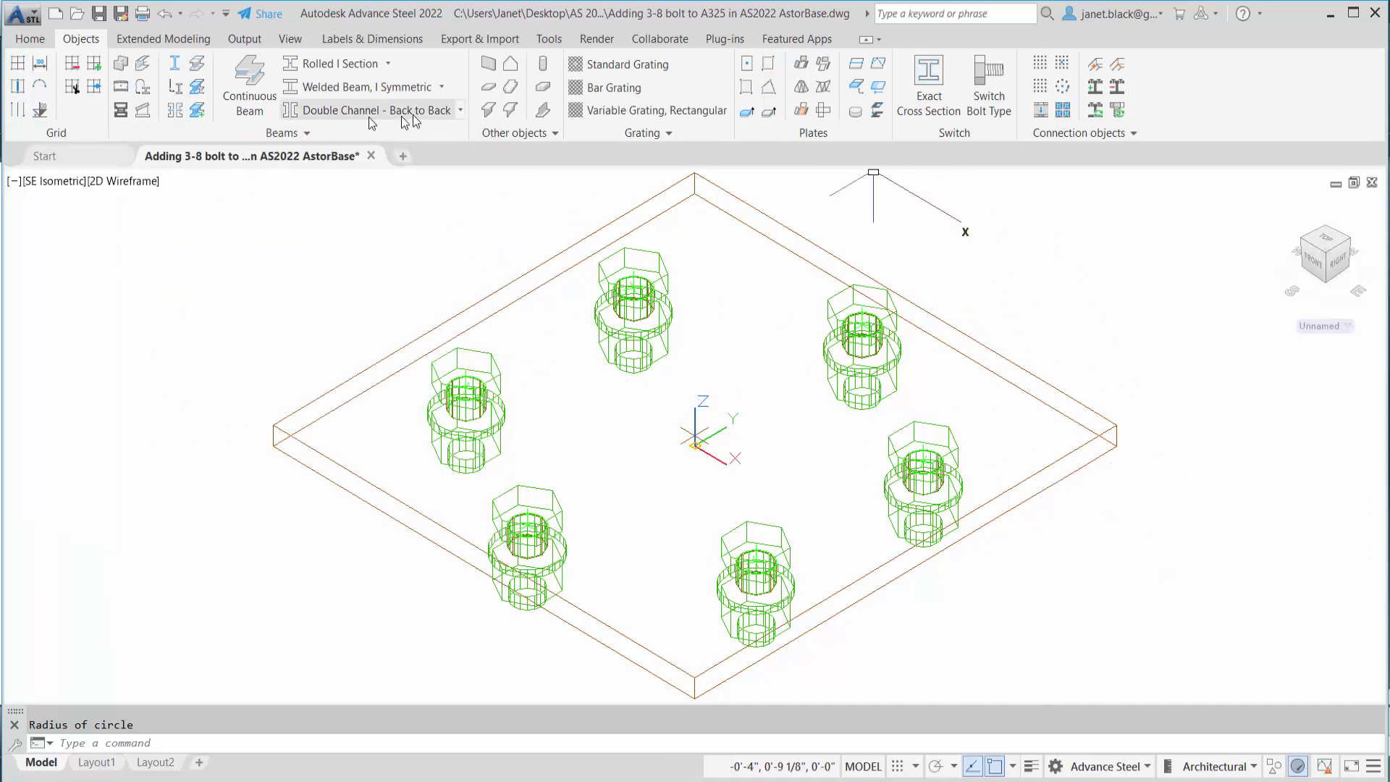
Launch Advance Steel Management Tools from the Home ribbon and go to Preferred Sizes.
click(39, 42)
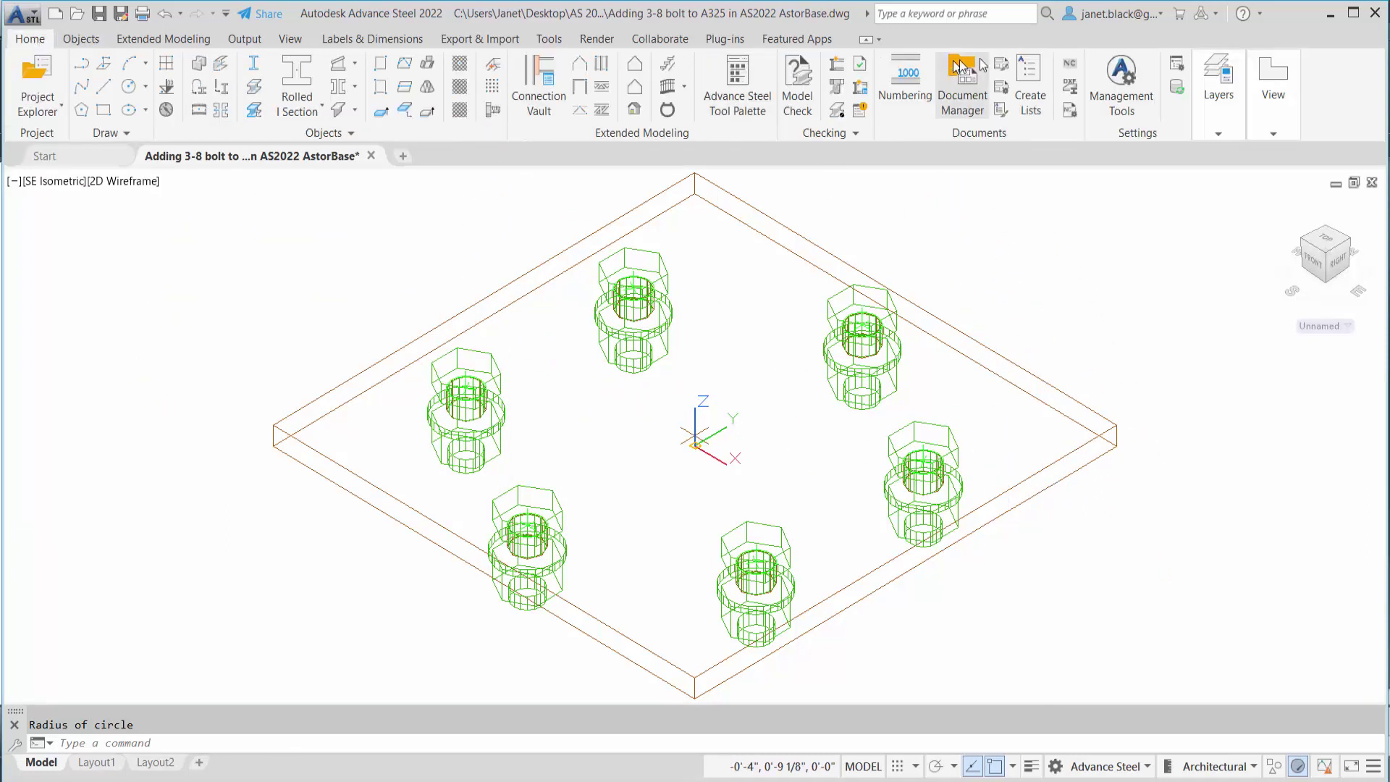
click(1113, 101)
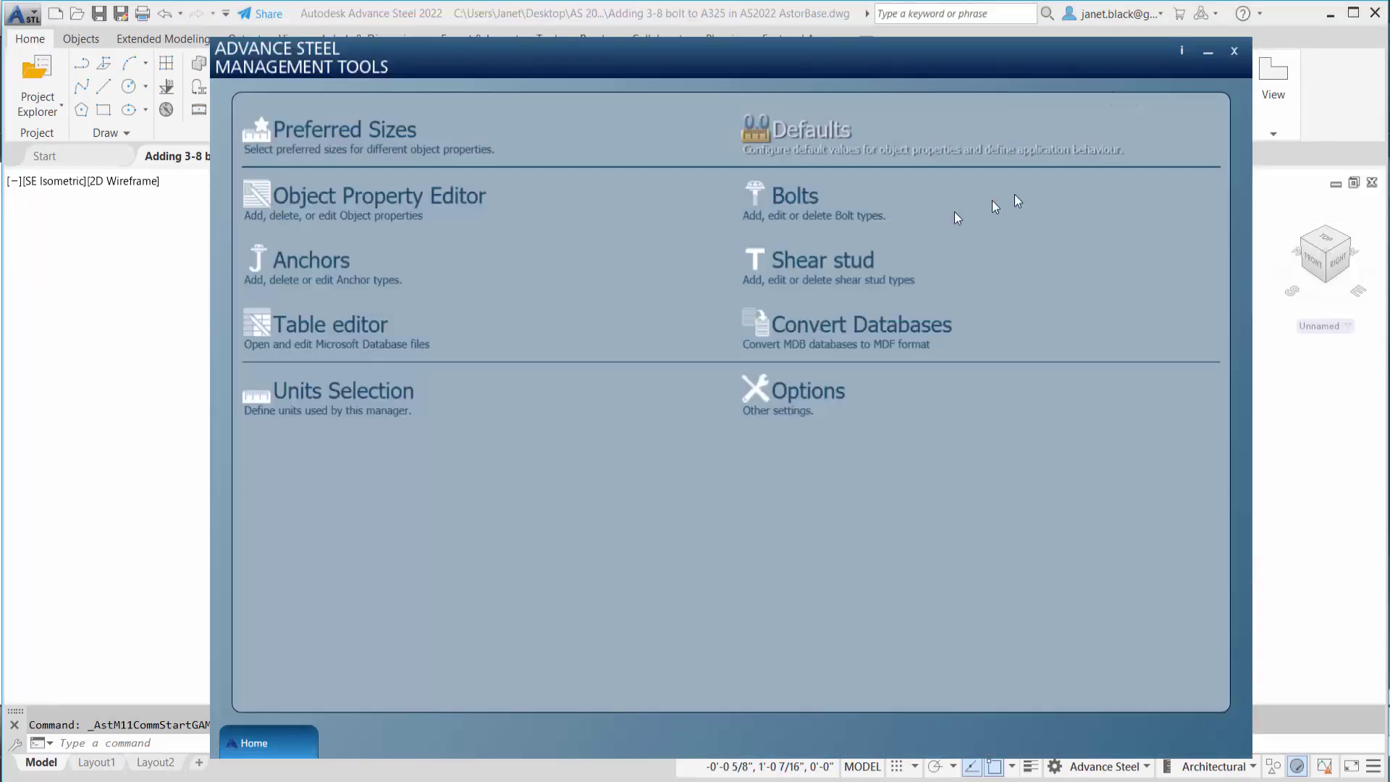
click(380, 137)
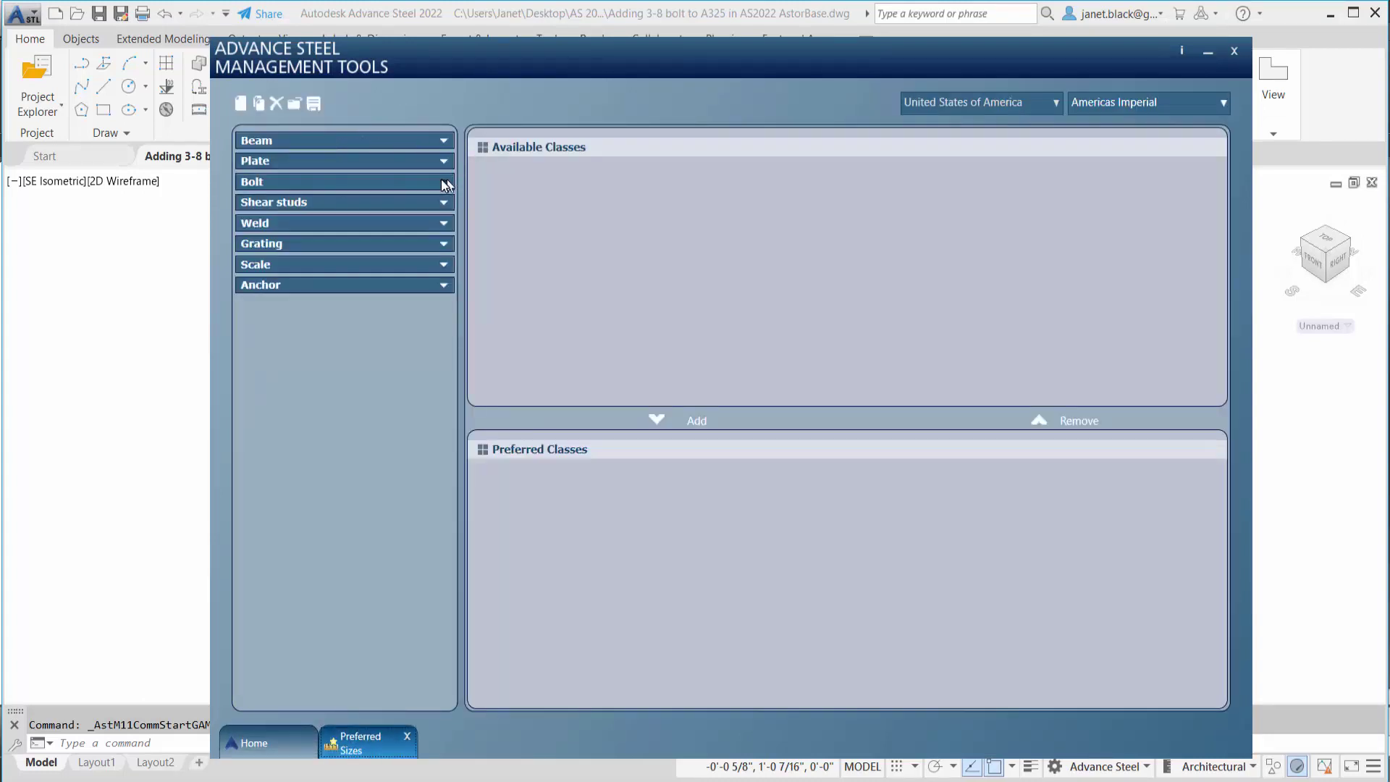
Under Bolt > Diameter, remove 3/8 inch and 1/4 inch from the preferred diameters.
click(444, 182)
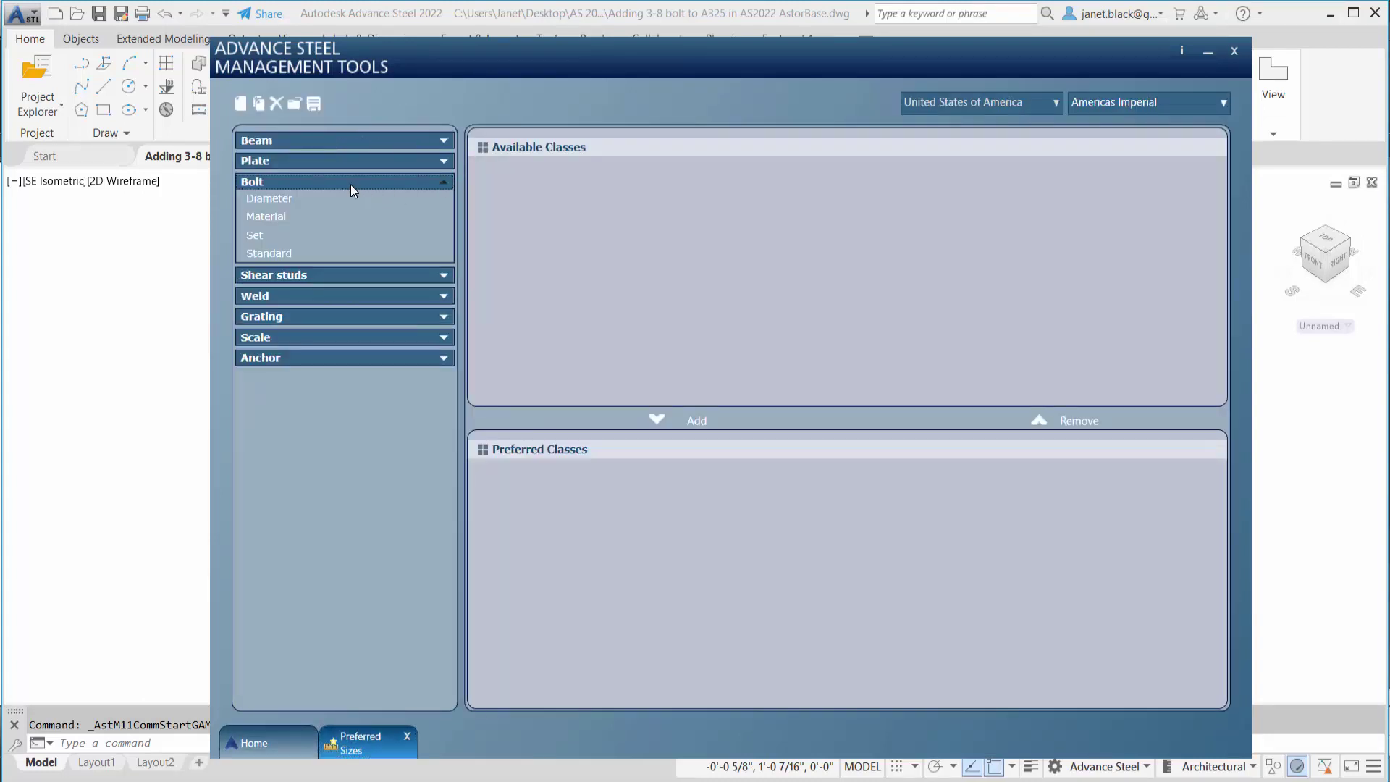
click(282, 202)
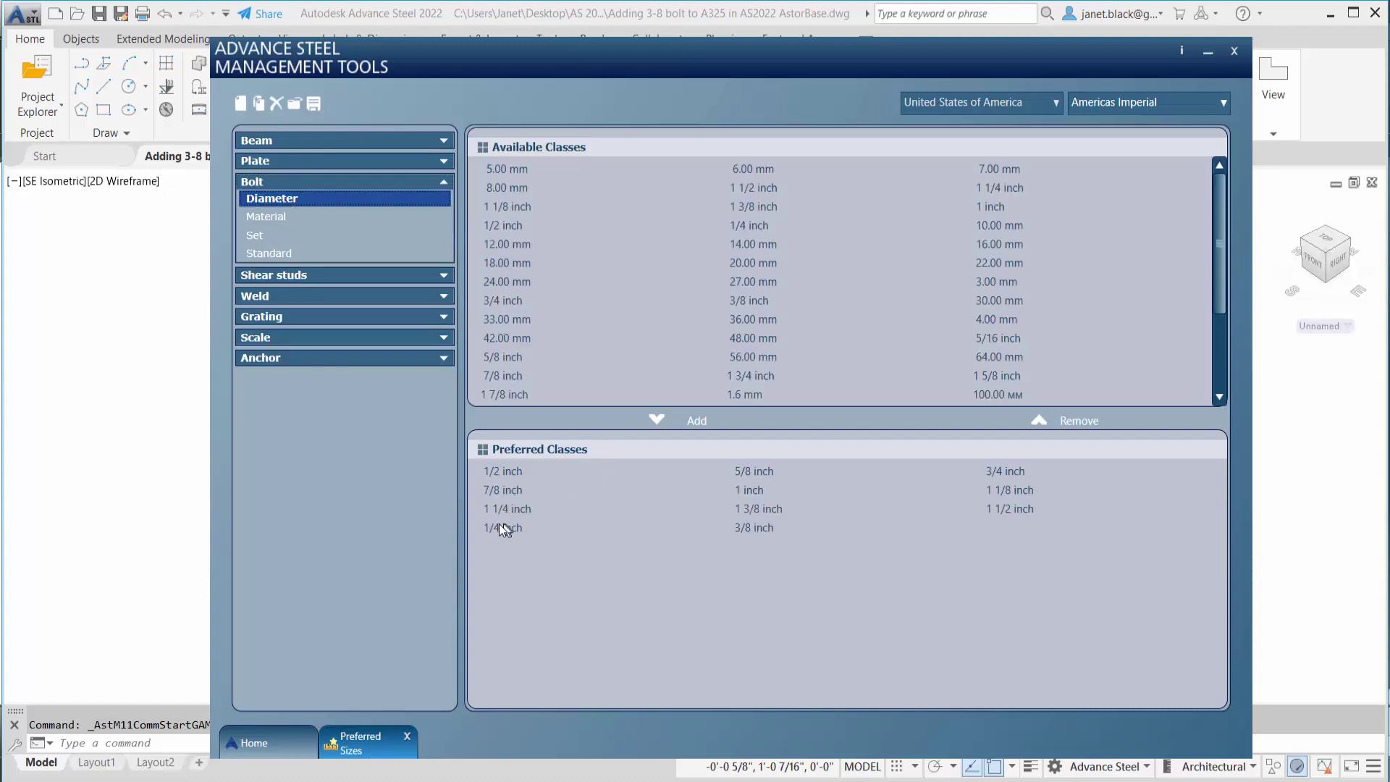
click(754, 531)
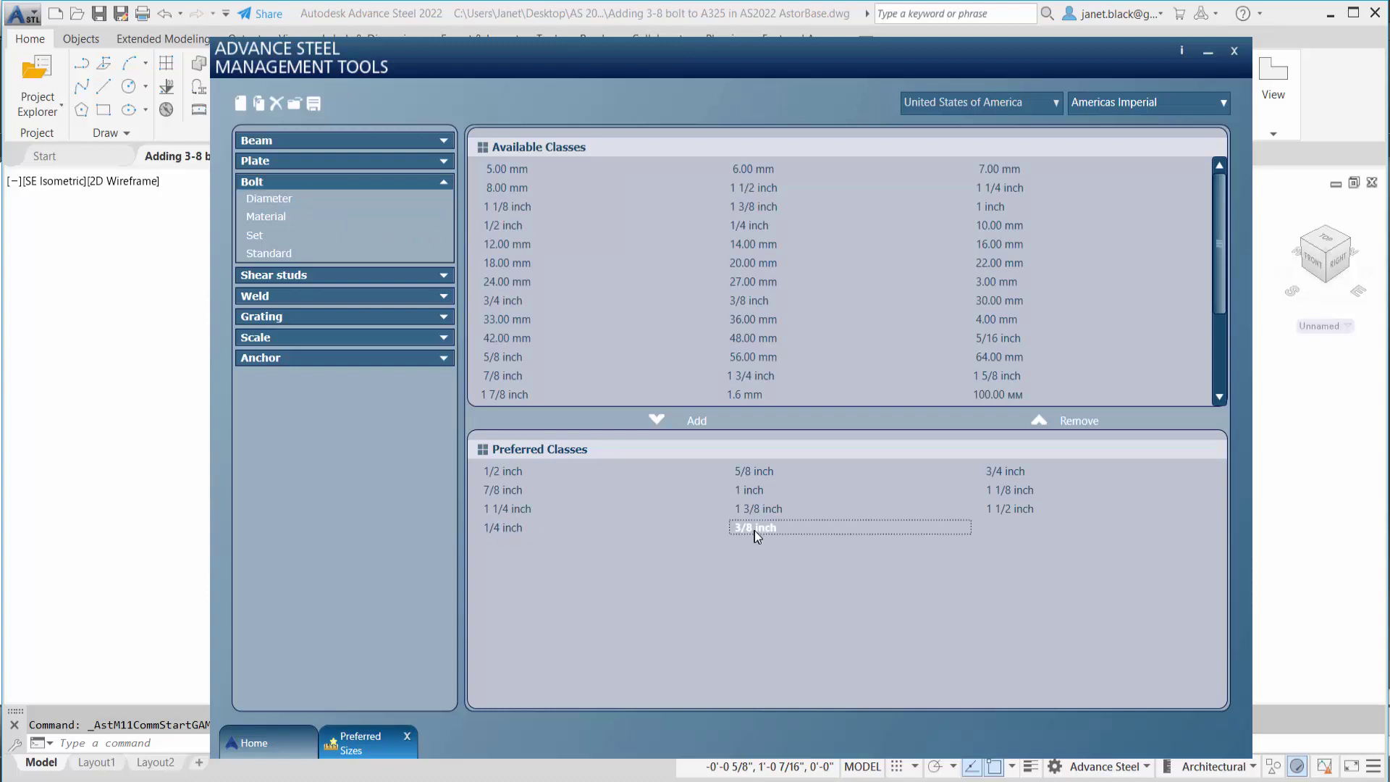
click(1059, 420)
click(501, 532)
click(1059, 421)
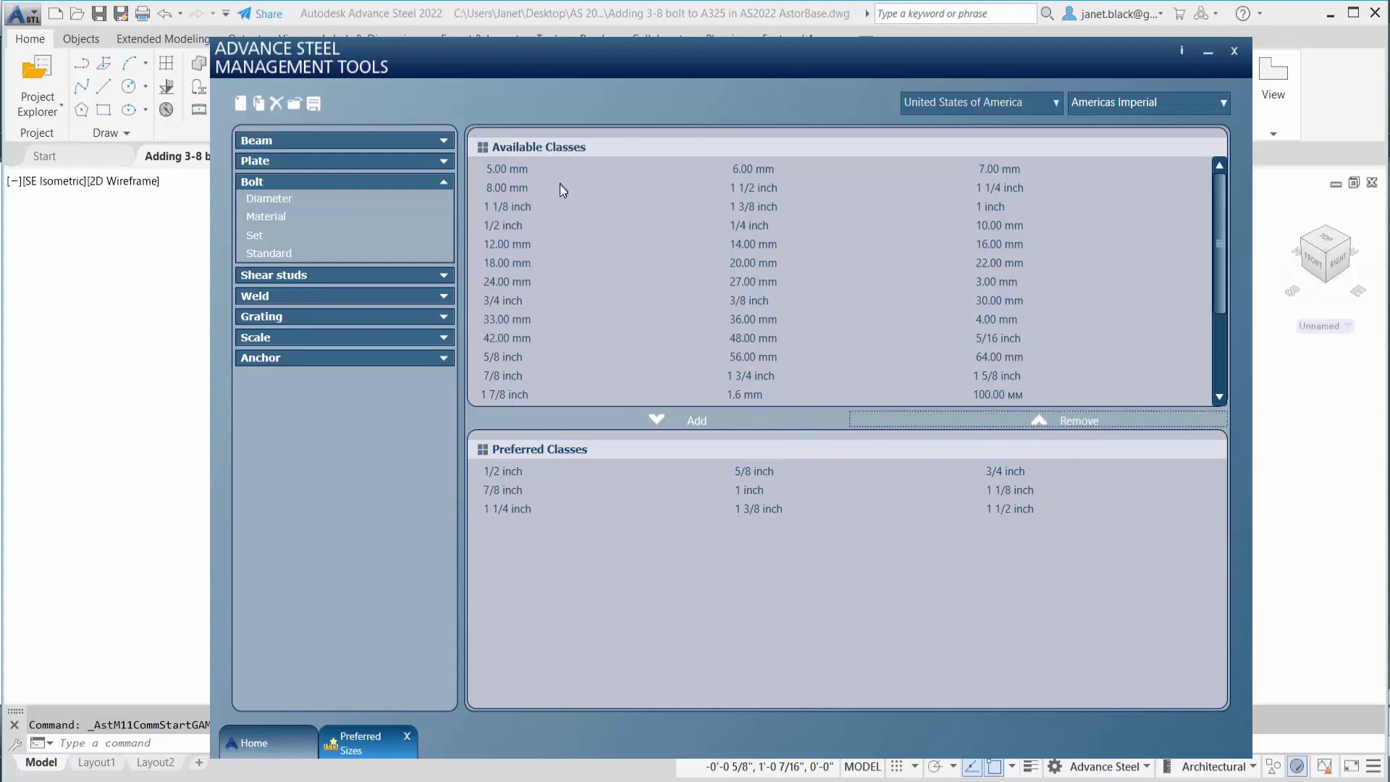
scroll(562, 197, down, 3)
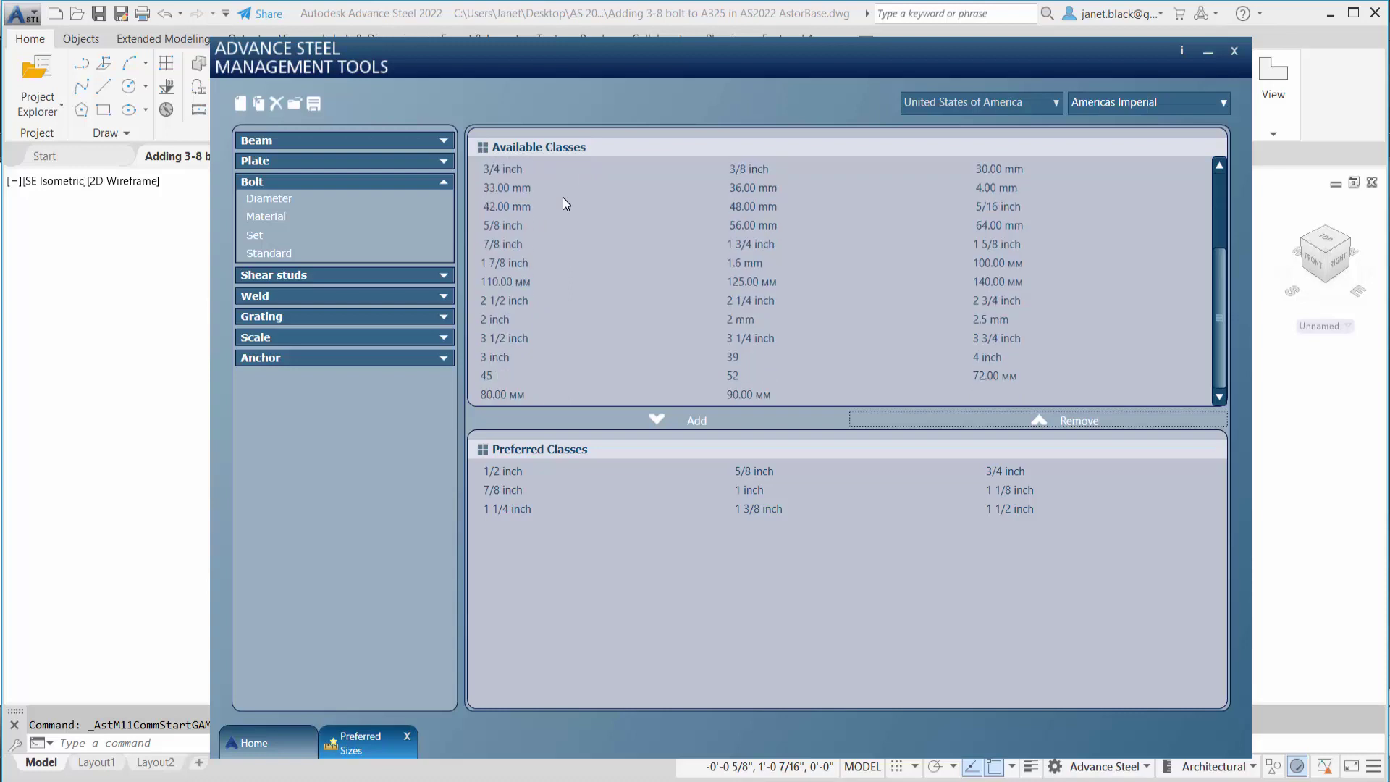
scroll(562, 196, up, 3)
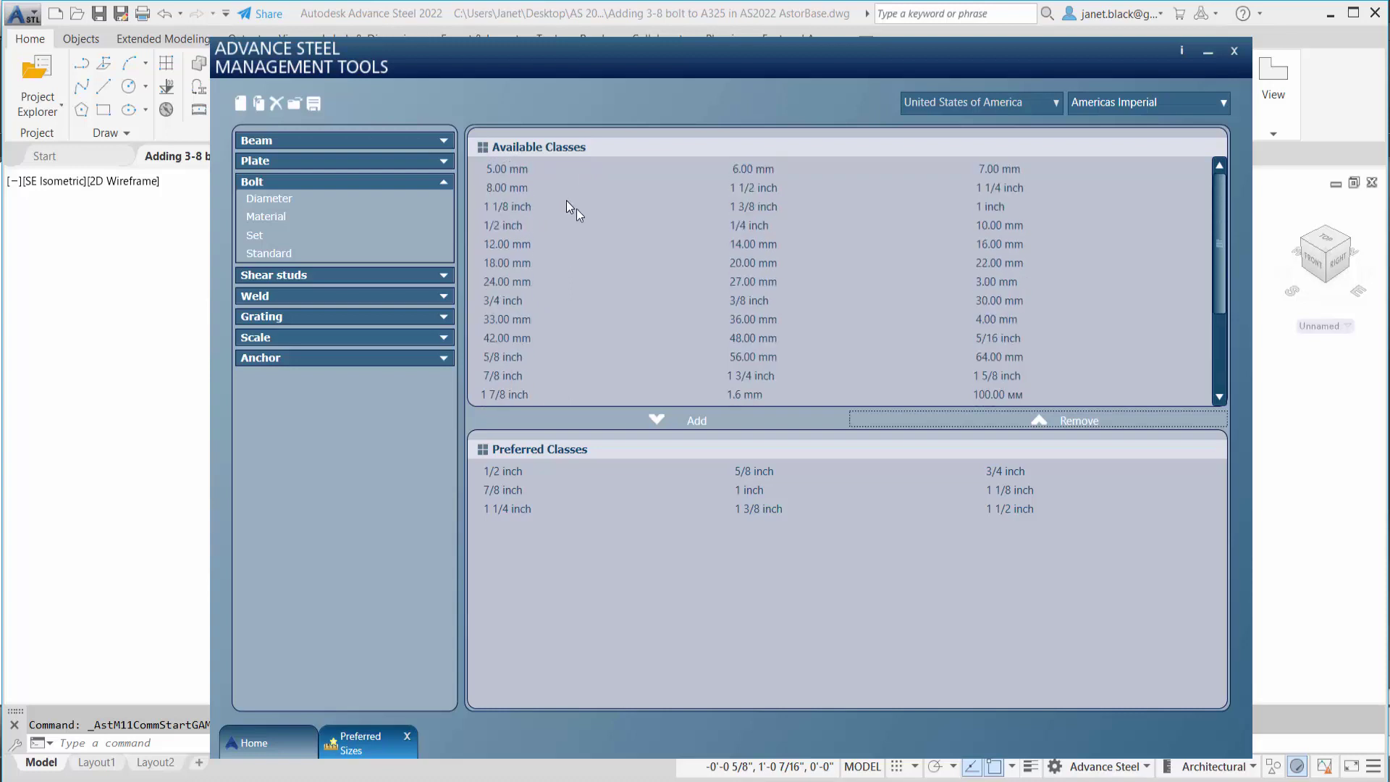
Add 3/8 inch and 1/4 inch back to the preferred diameters from the available classes.
click(744, 301)
click(658, 418)
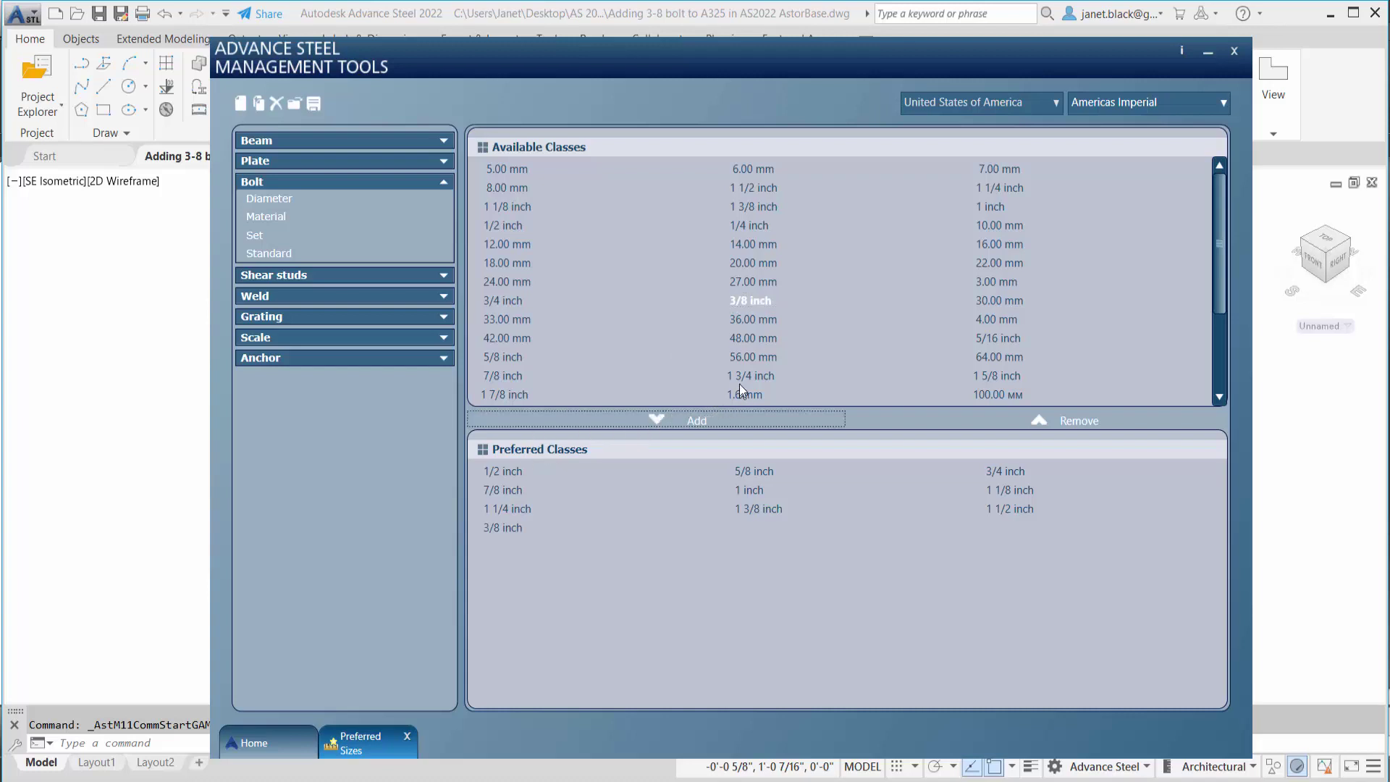
click(742, 224)
double_click(741, 226)
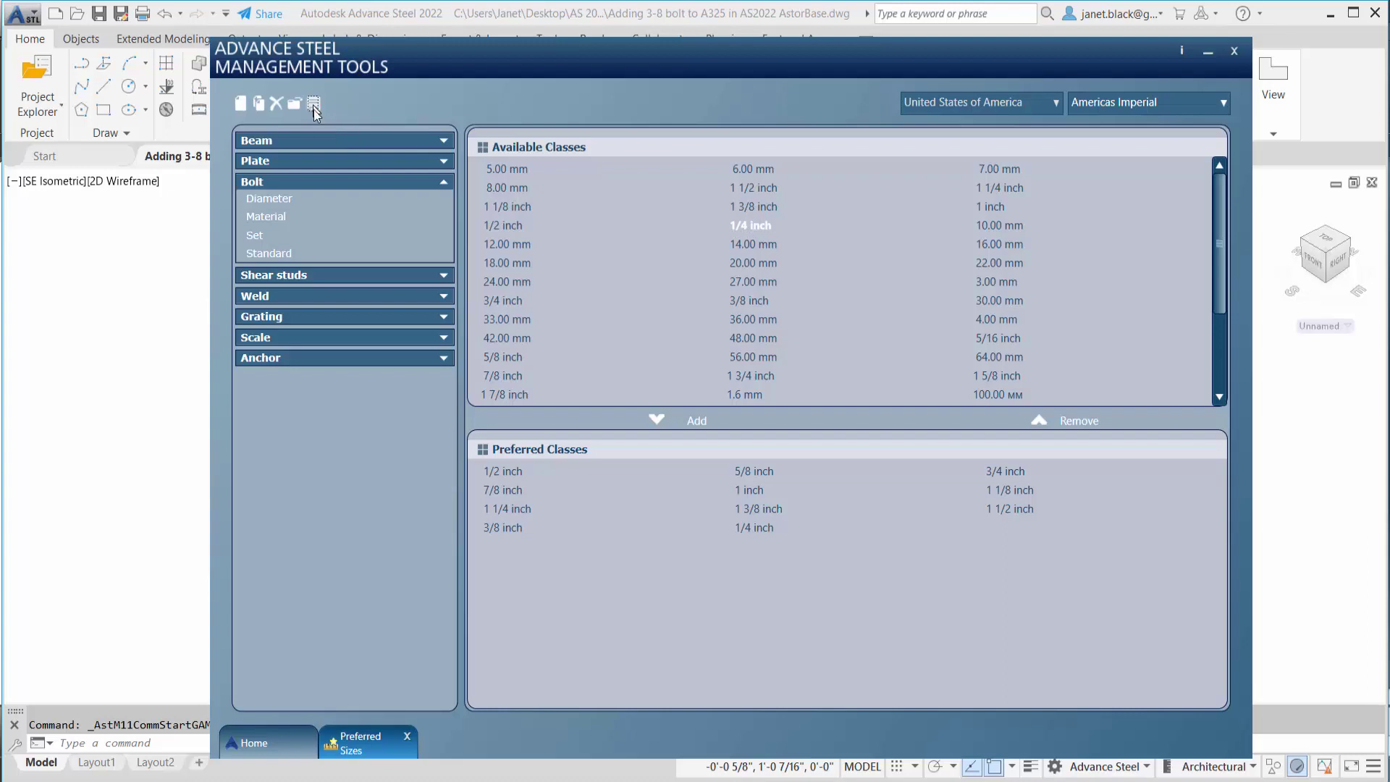
click(278, 740)
View the Defaults settings, close them, and return to the Management Tools home page.
click(763, 147)
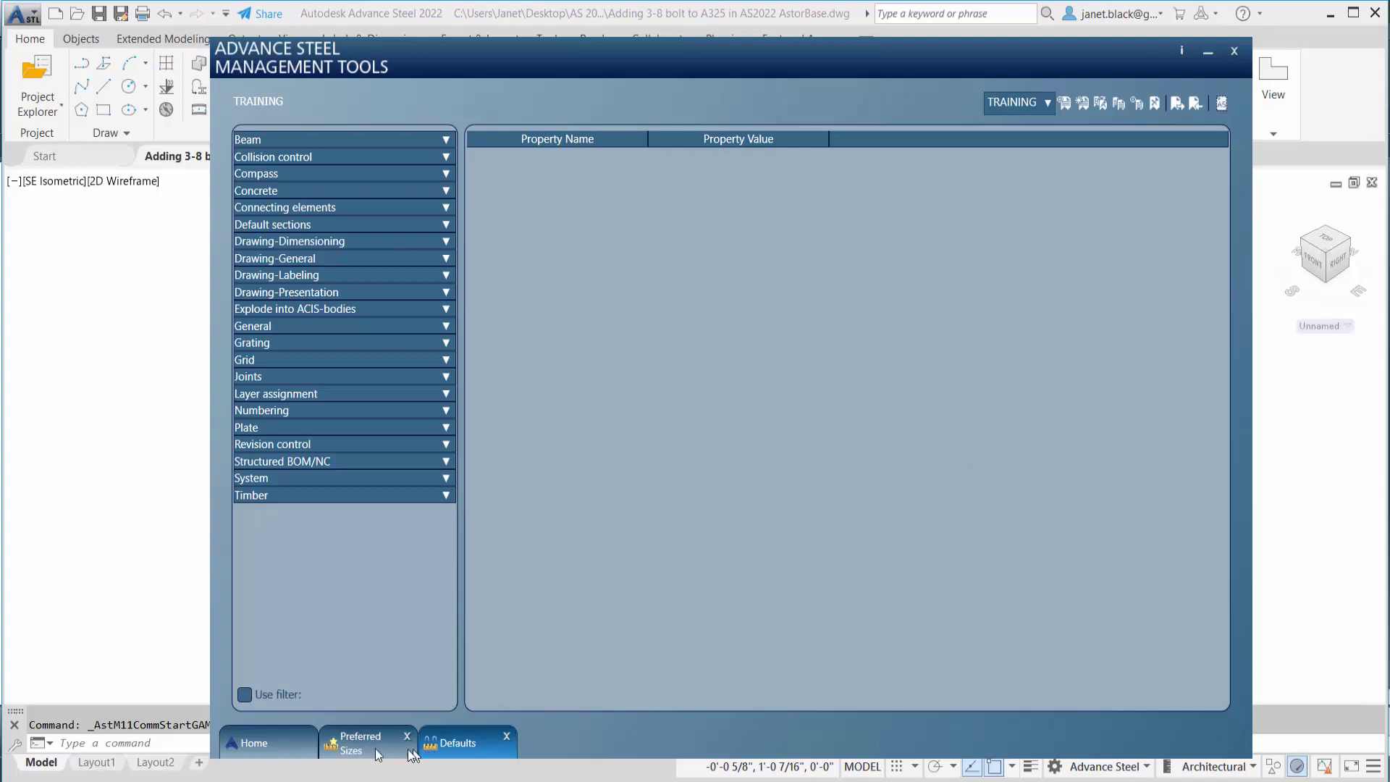
click(506, 736)
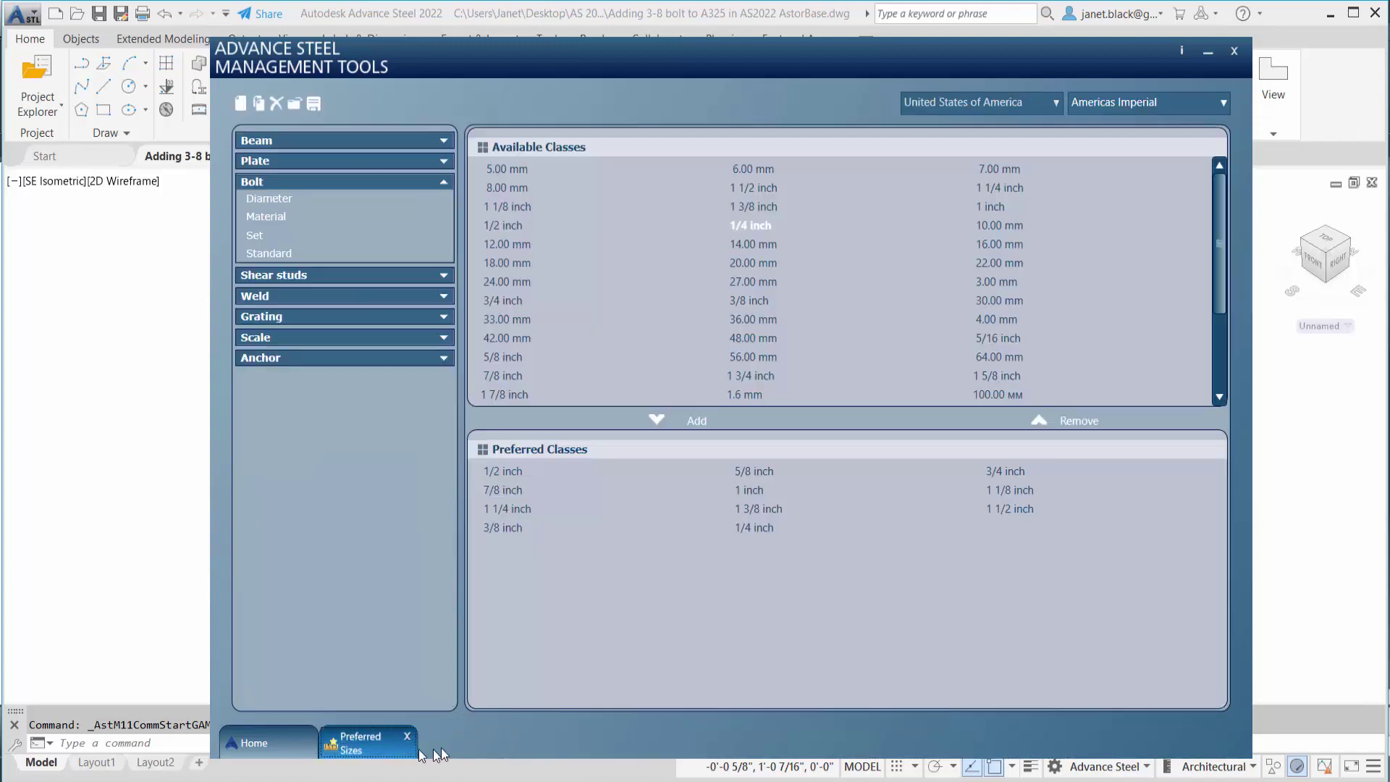
click(272, 744)
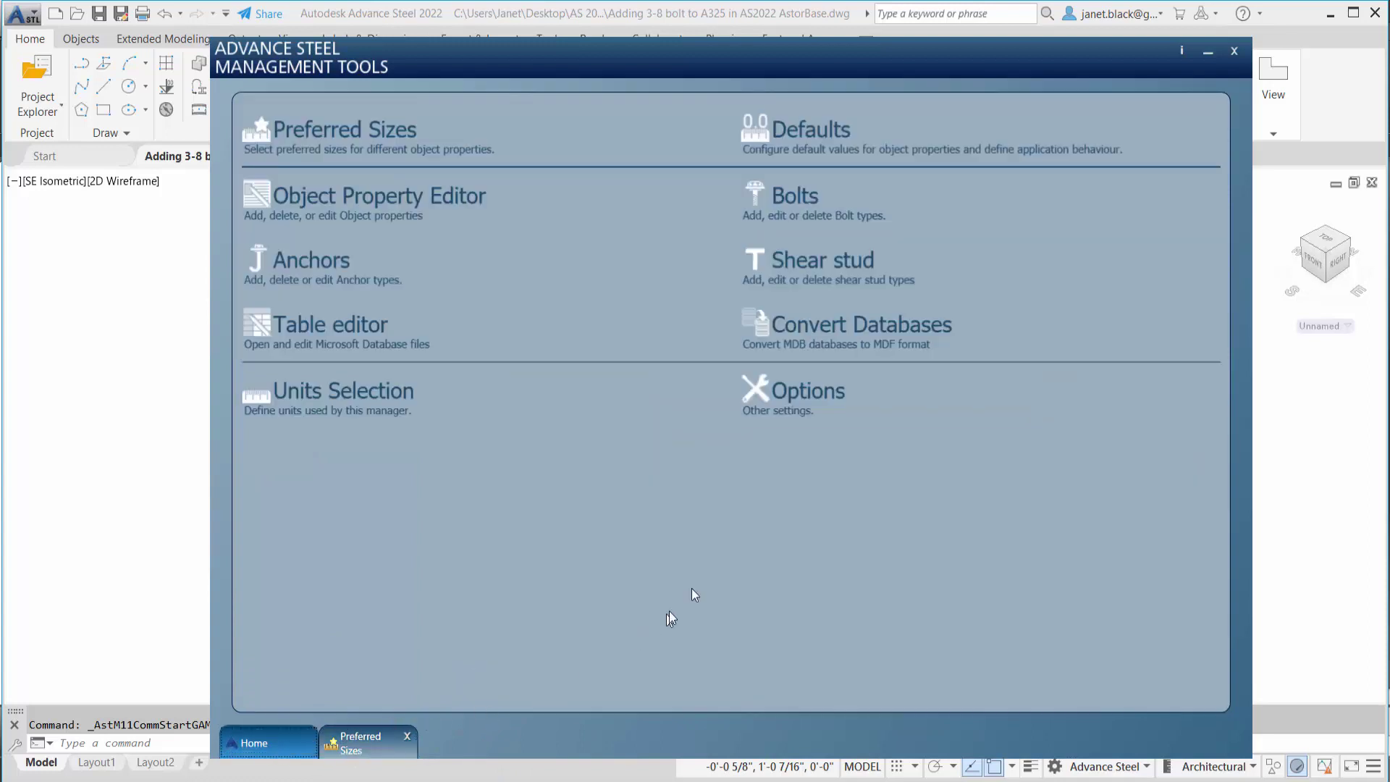
Open the Bolts editor and select the A325 bolt definition from the bolt list.
click(809, 198)
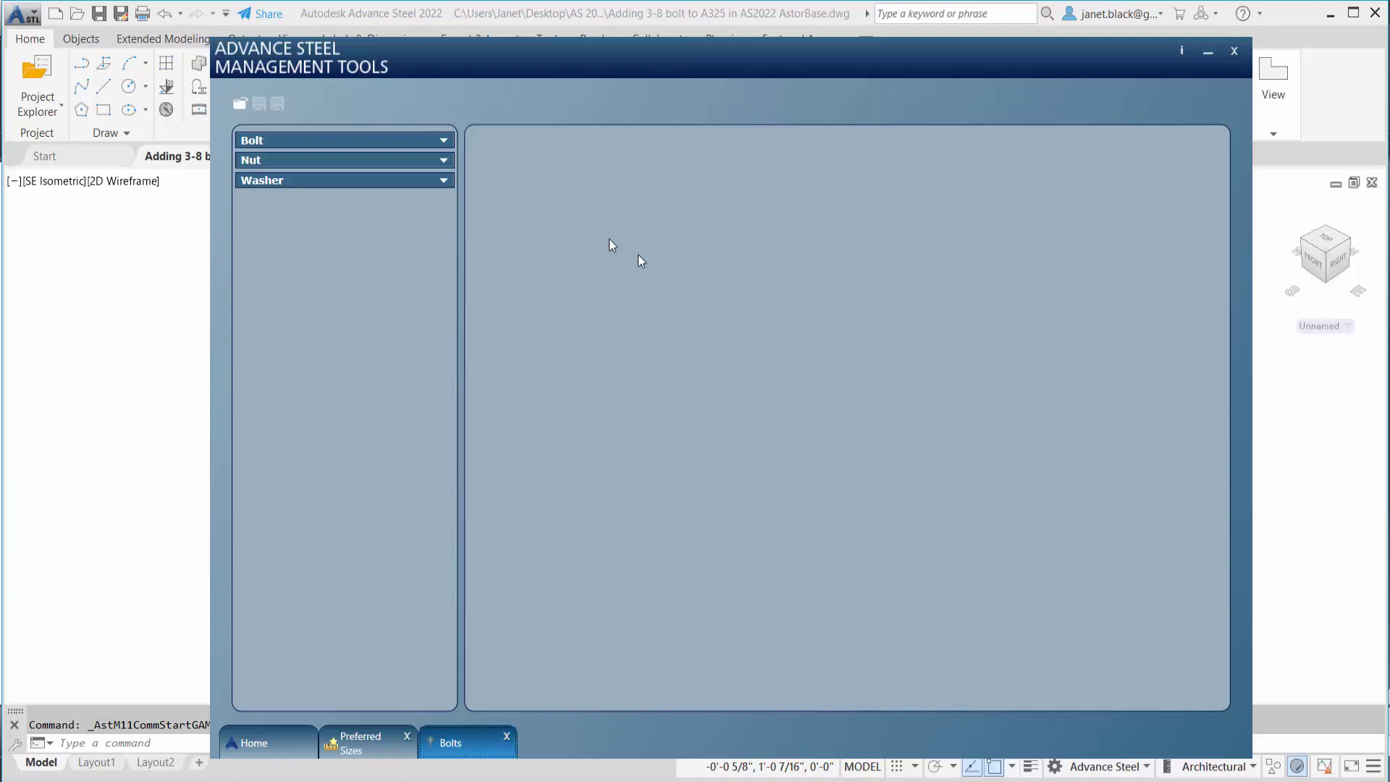
click(443, 140)
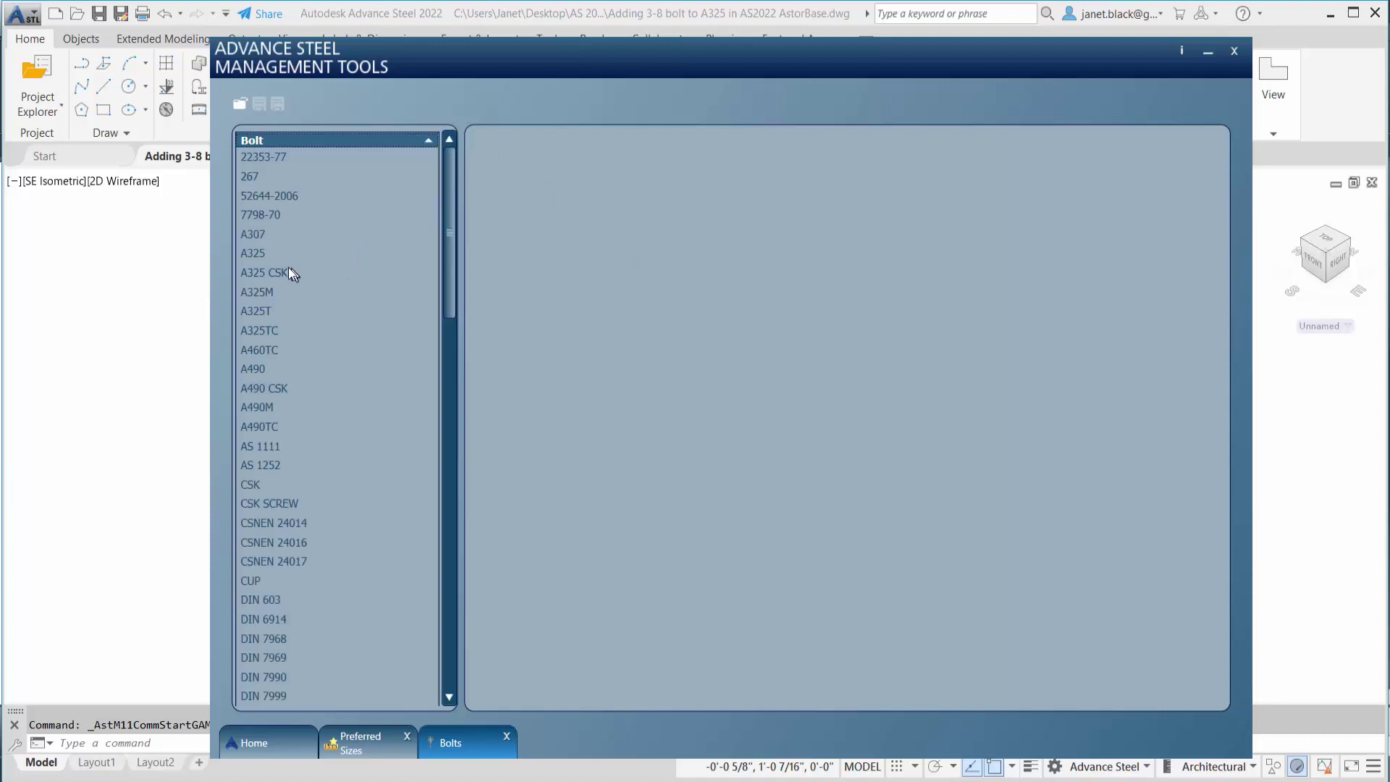
click(257, 255)
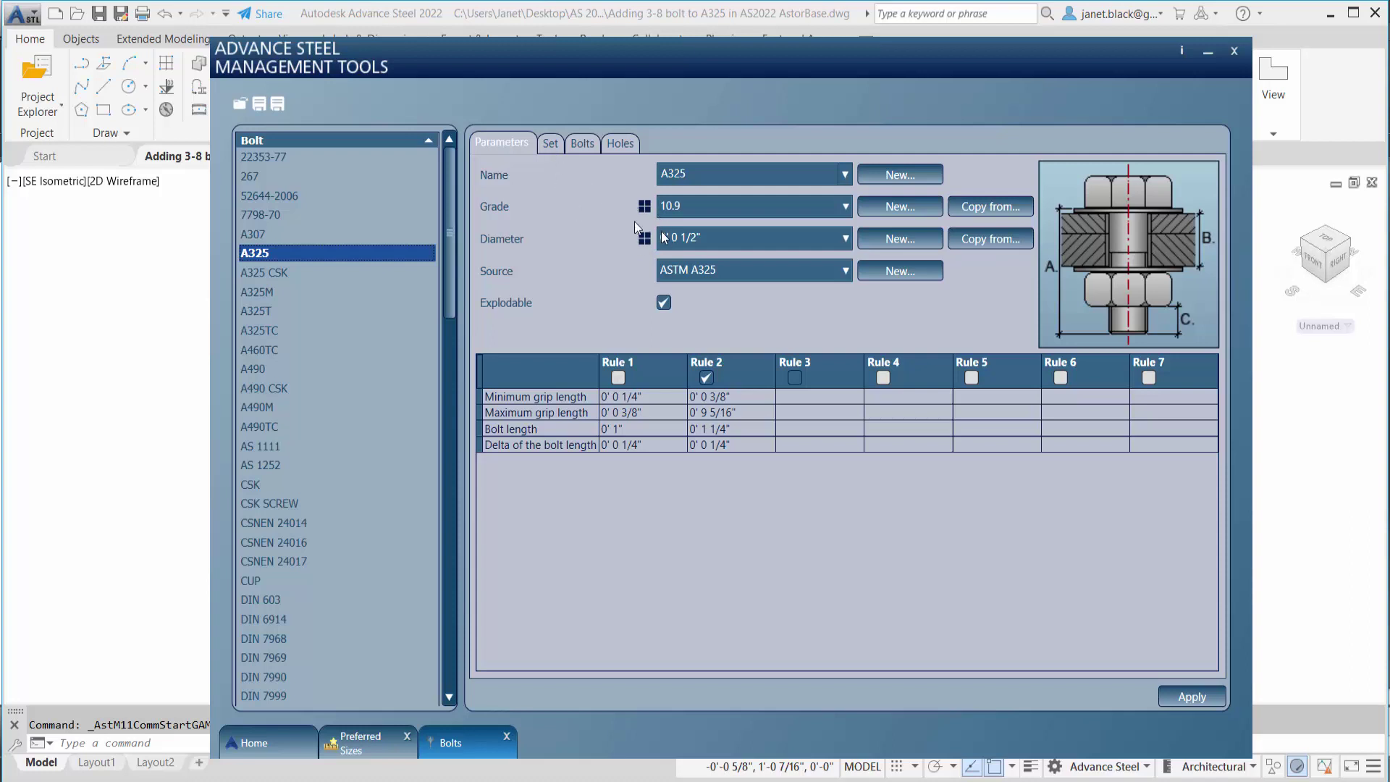
click(550, 144)
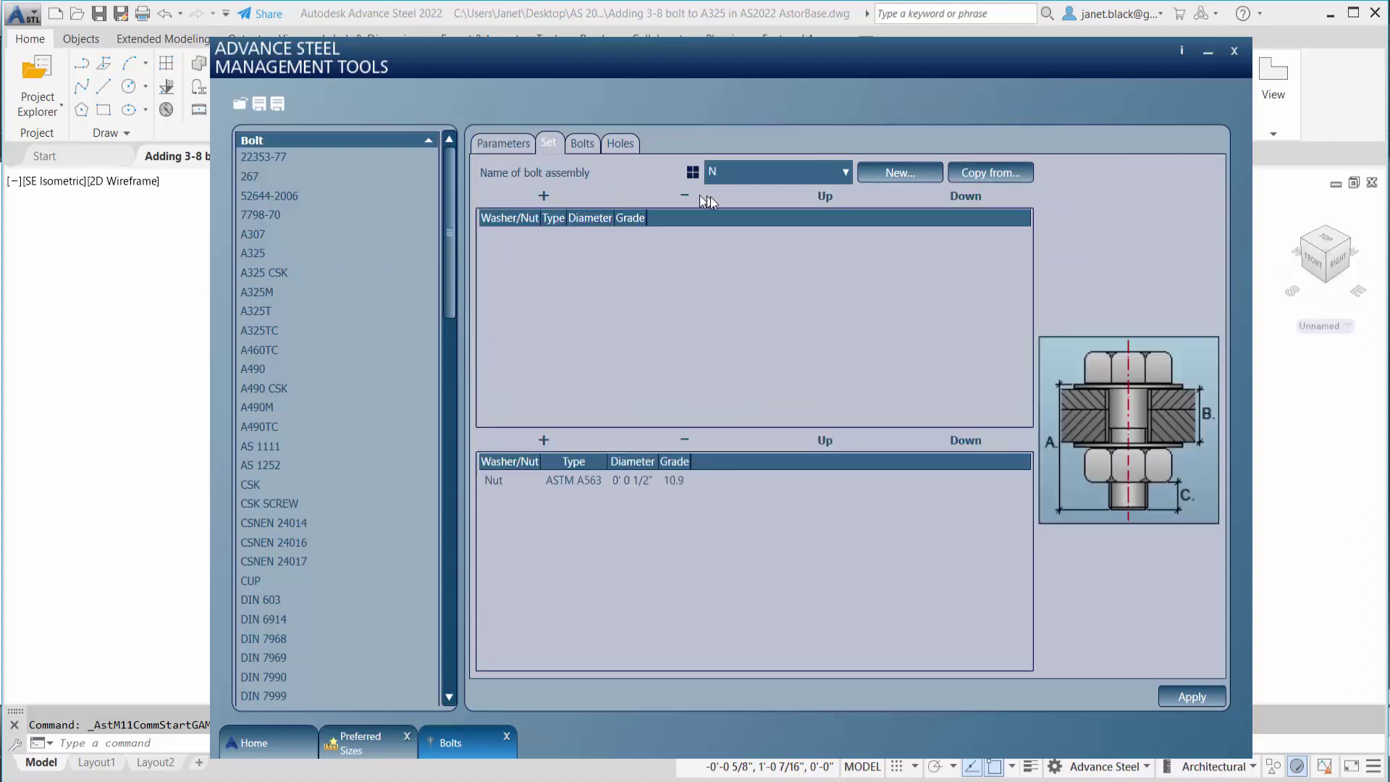
click(582, 145)
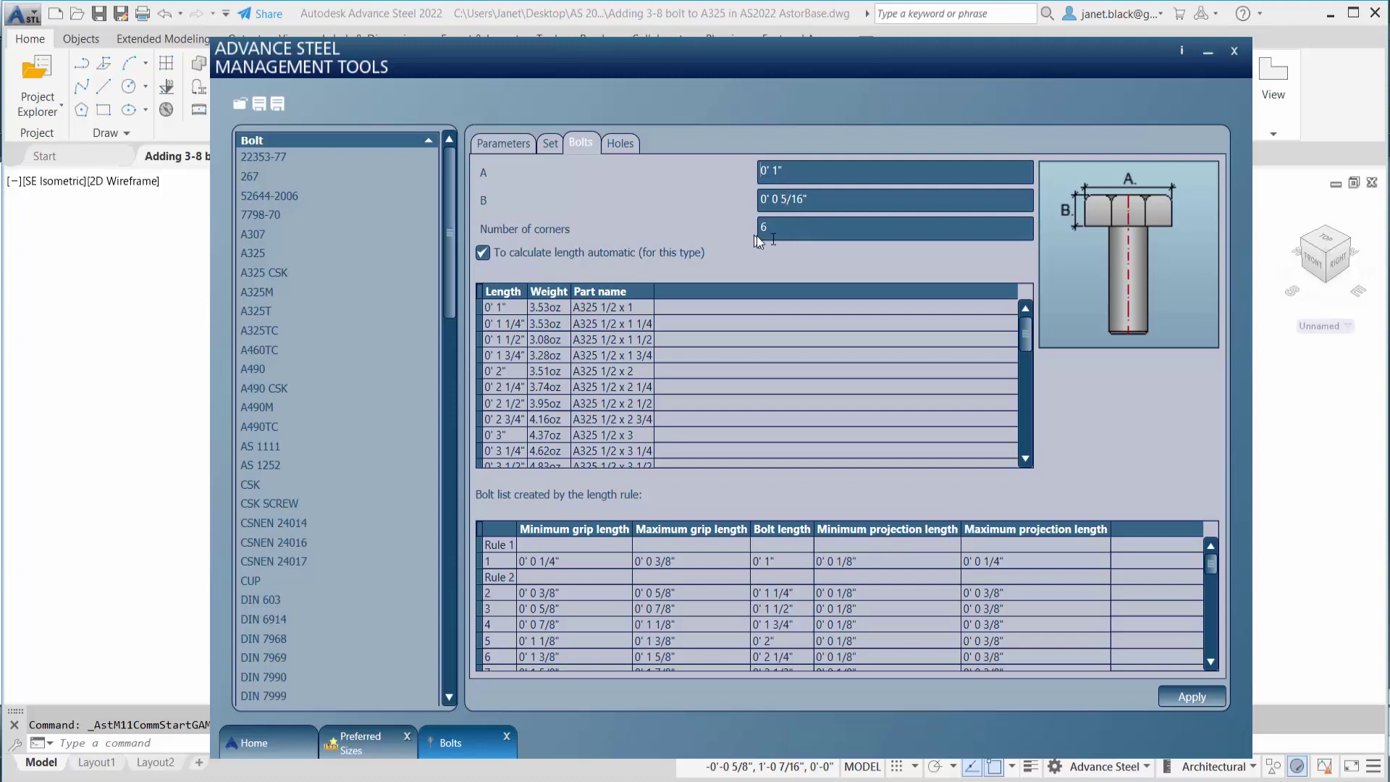
click(545, 307)
drag(565, 307, 623, 311)
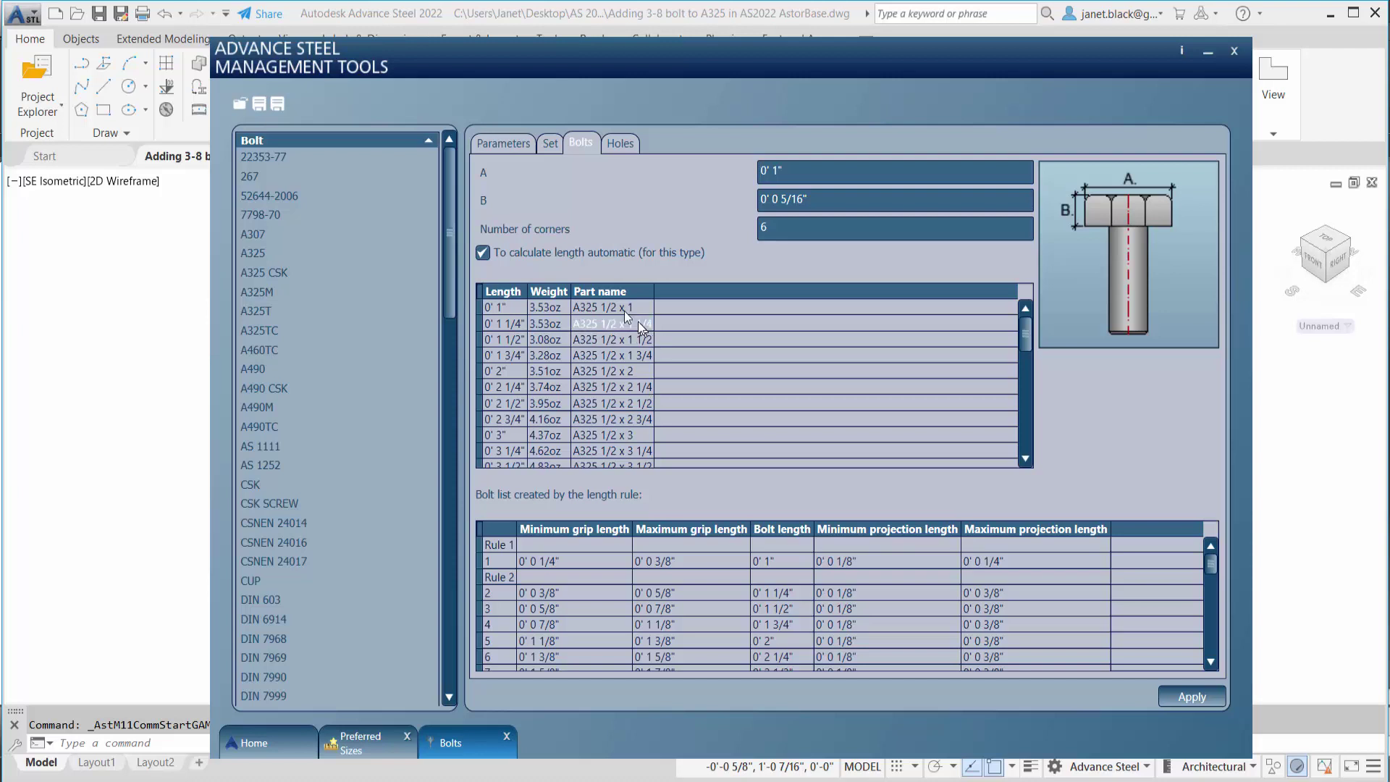
click(519, 145)
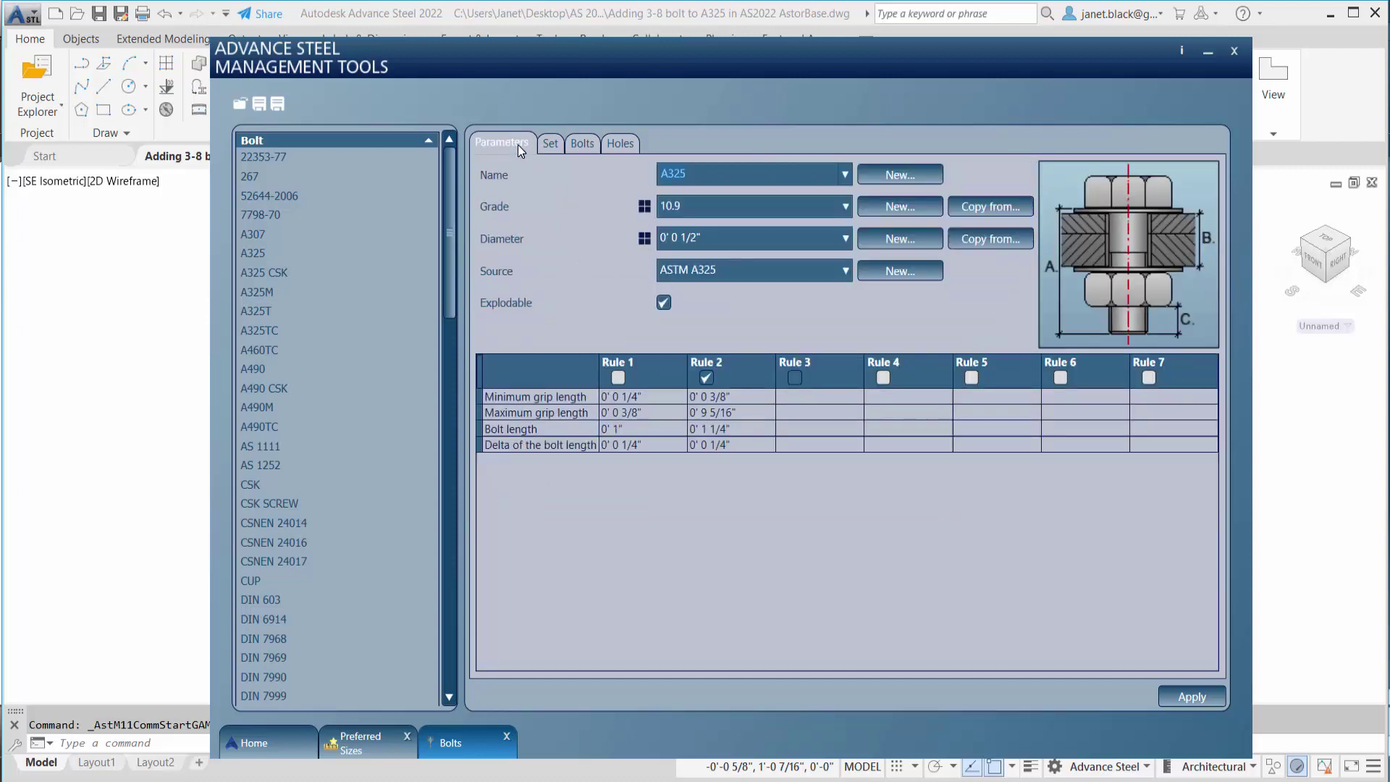
Open the A325 Diameter list and scroll through it to locate 0' 0 3/8".
click(644, 237)
click(845, 238)
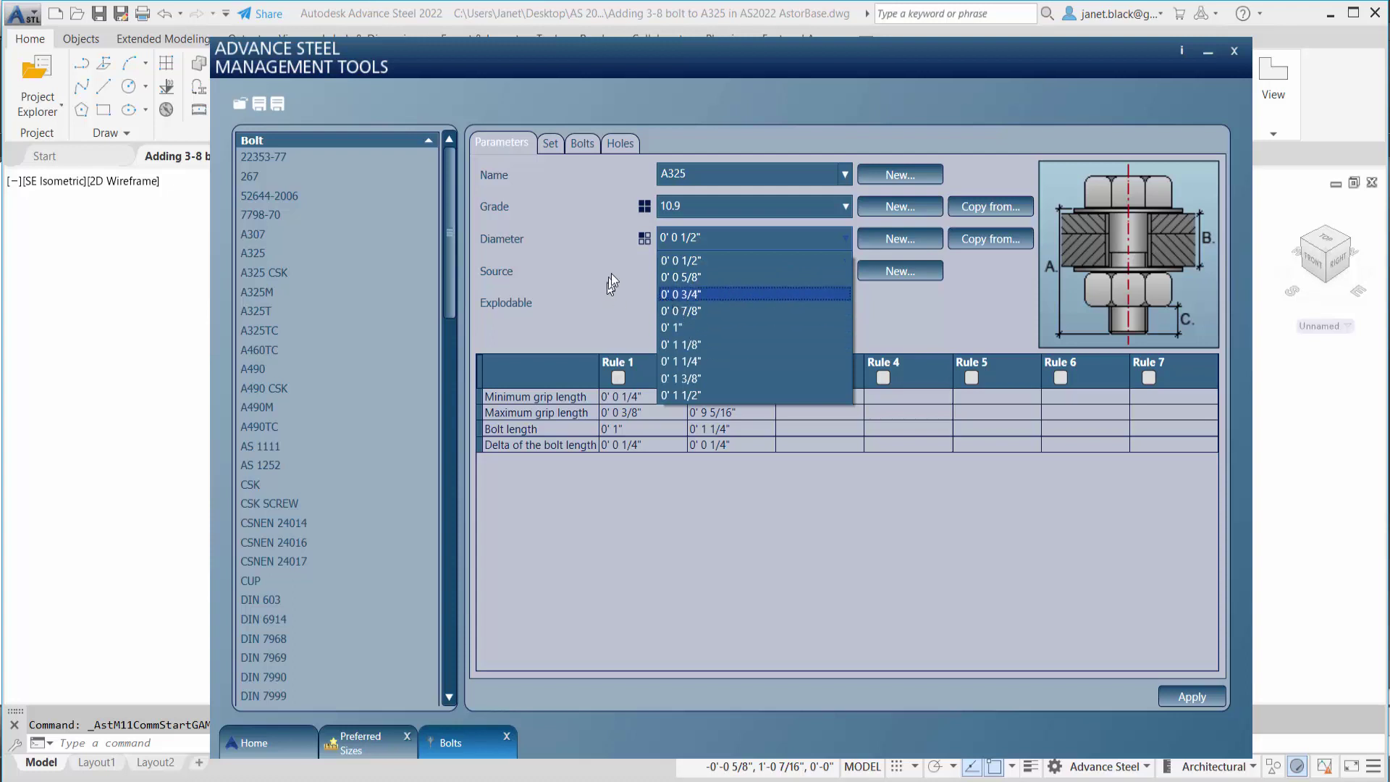
click(641, 235)
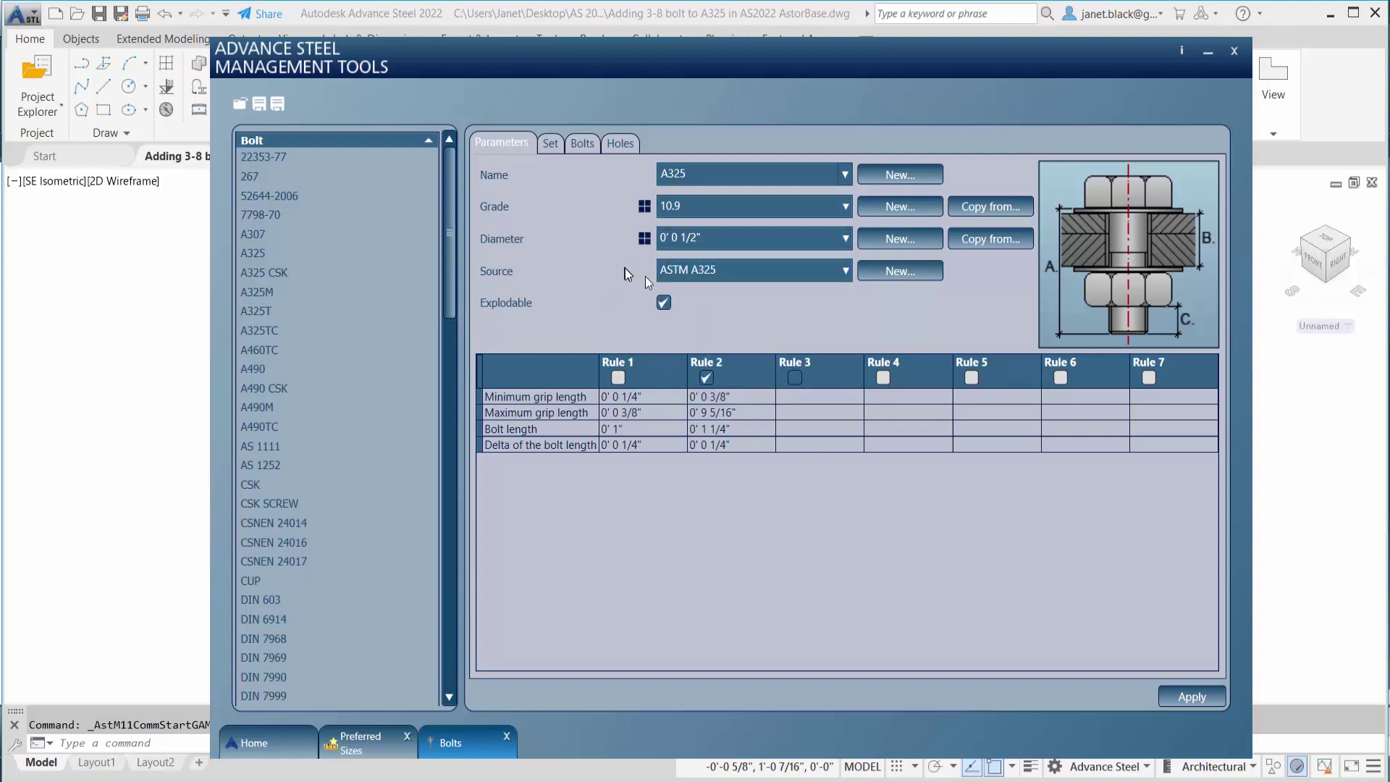
click(845, 238)
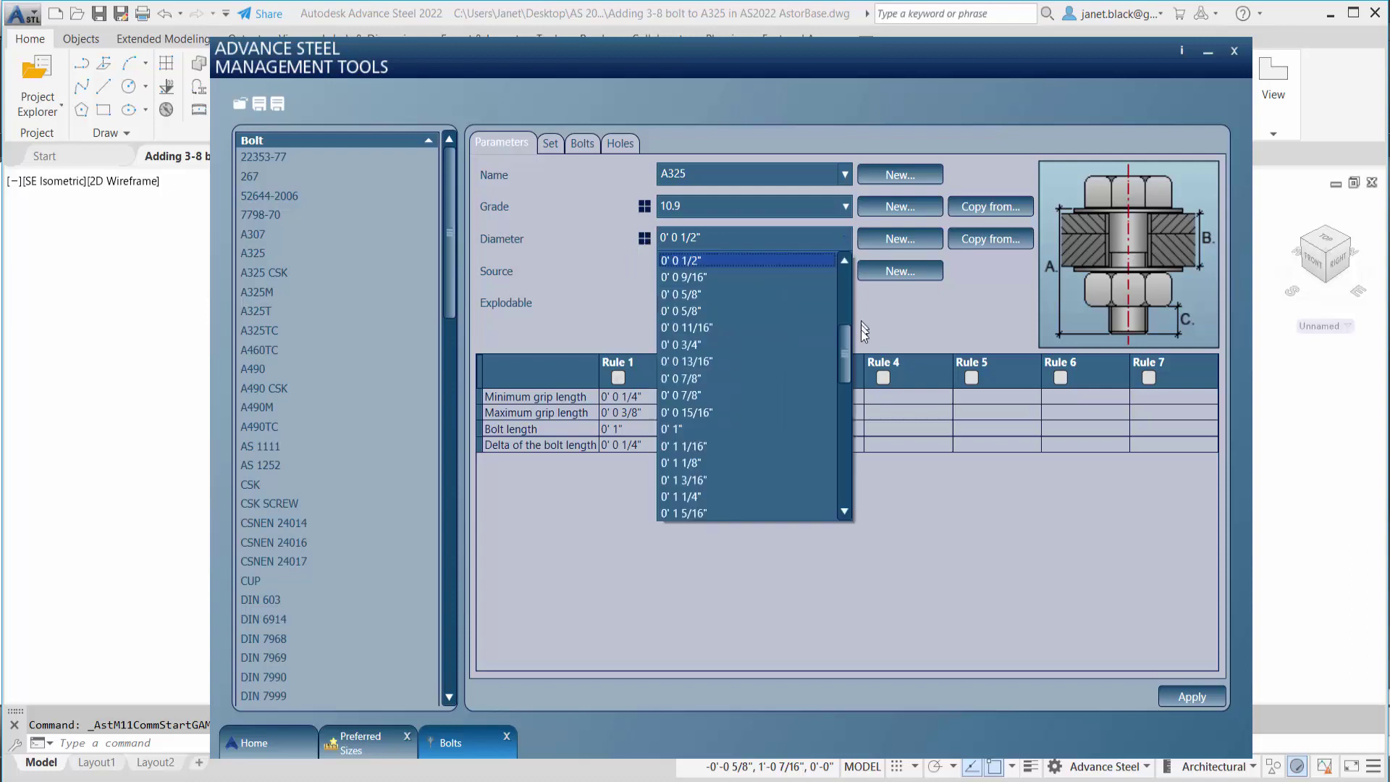
drag(848, 359, 851, 386)
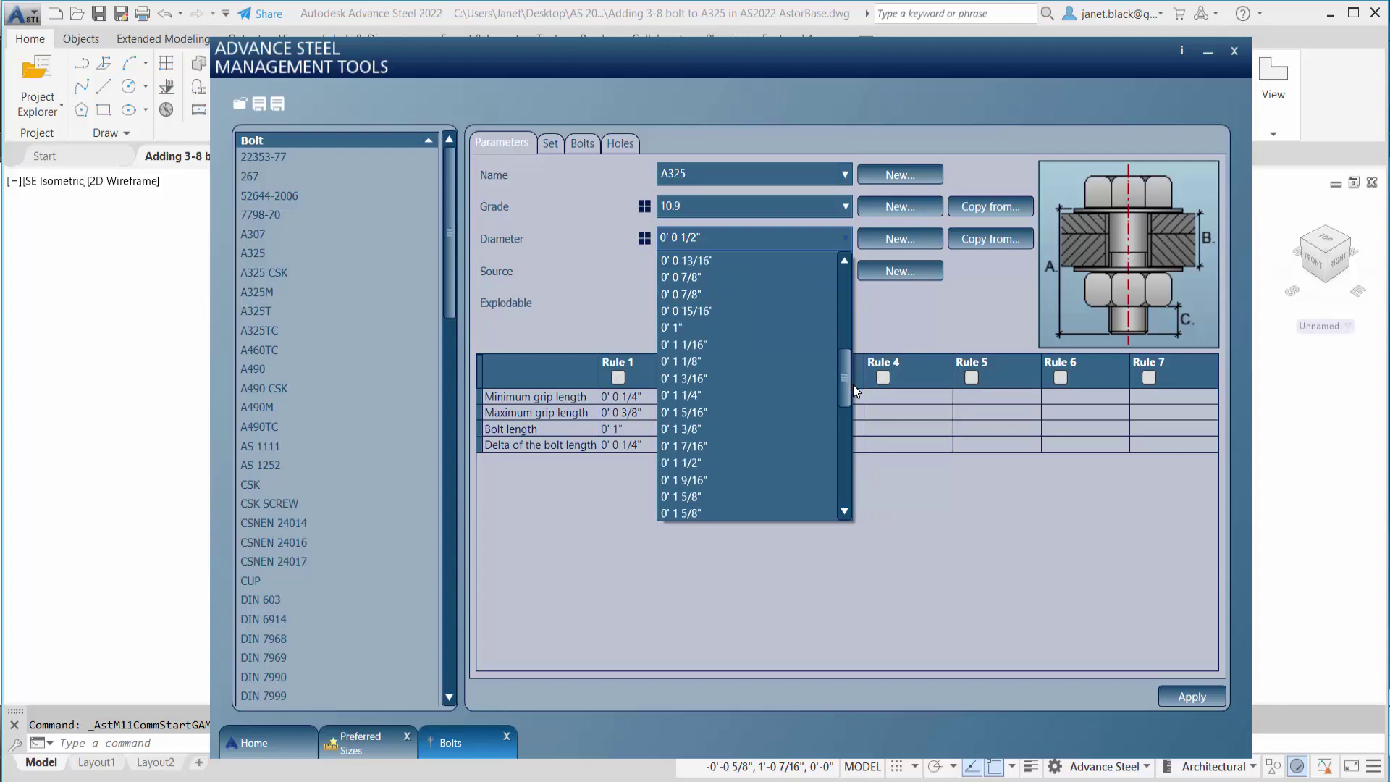
drag(850, 376, 814, 346)
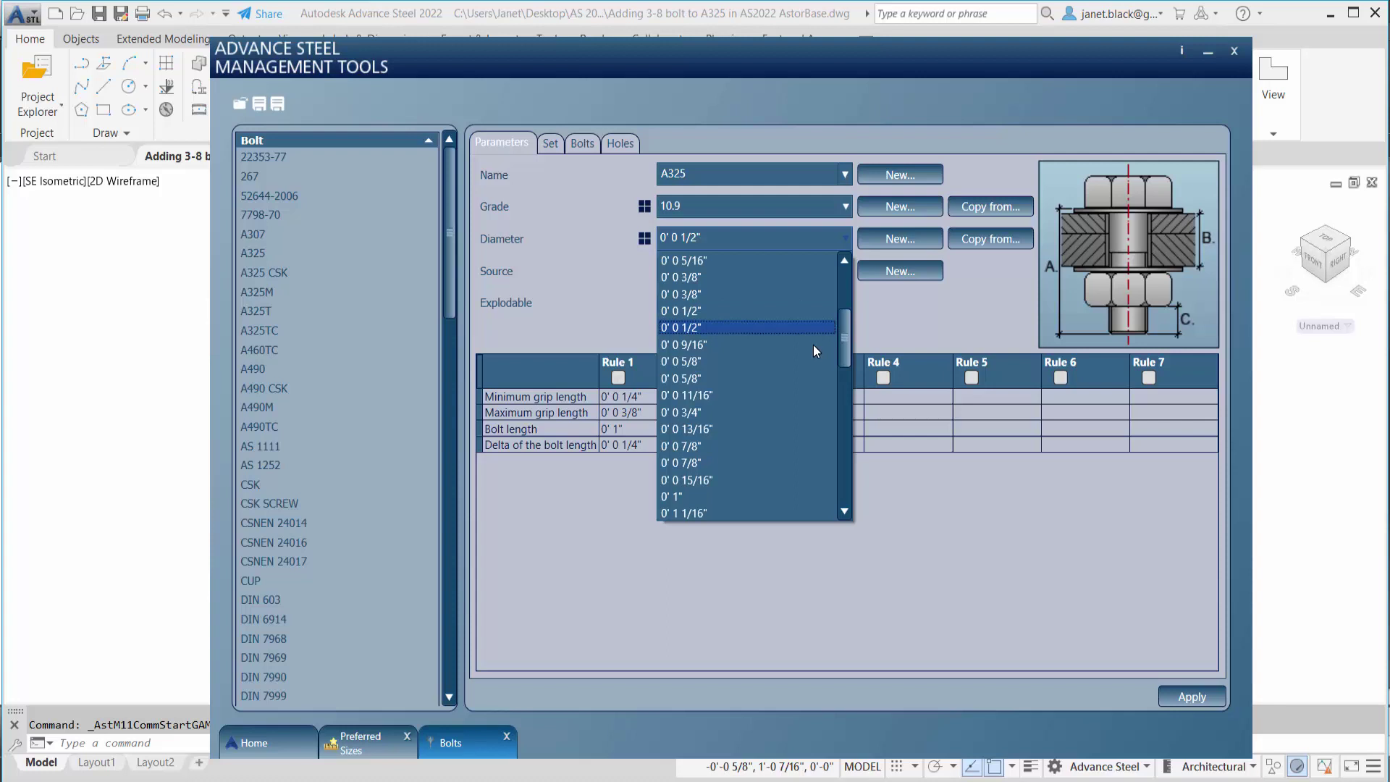
Set the A325 bolt diameter to 3/8" with ASTM A325 as the source.
click(740, 288)
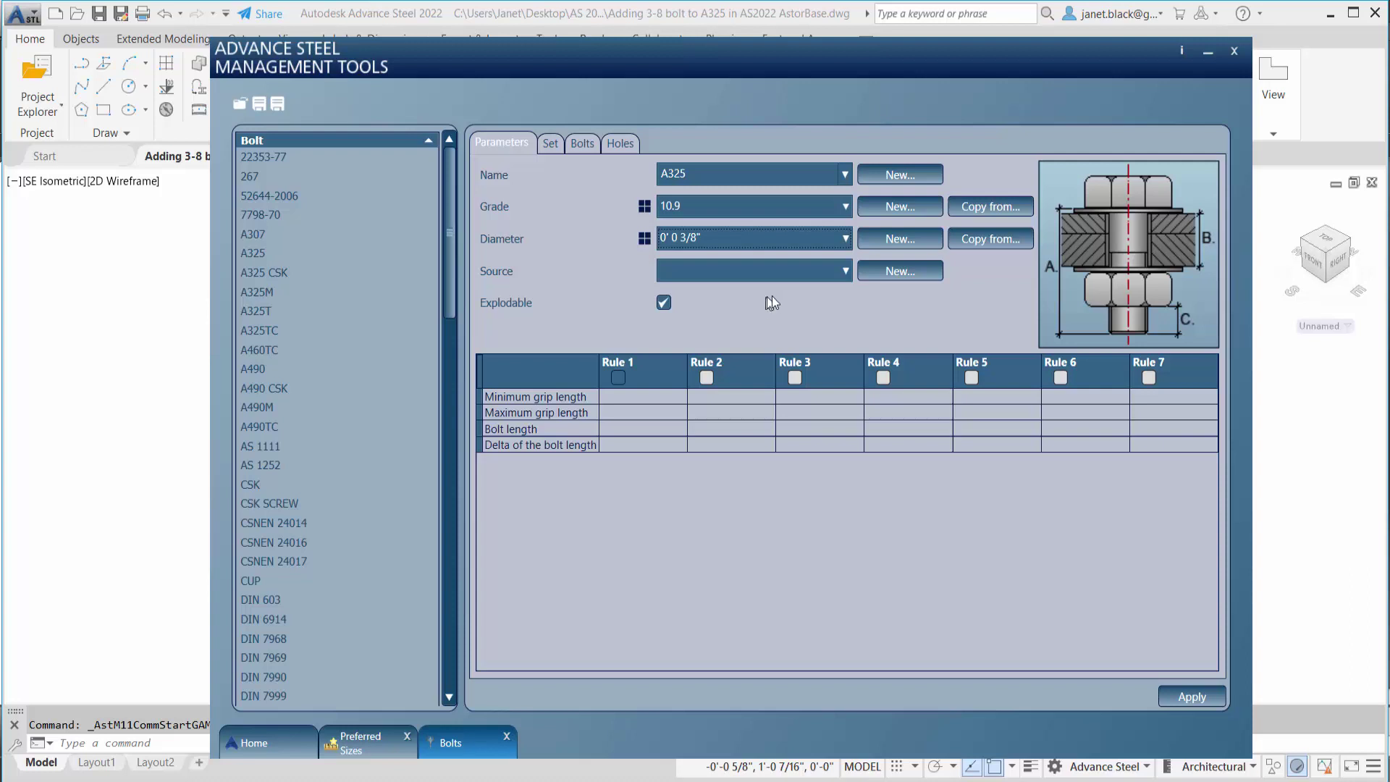
click(844, 272)
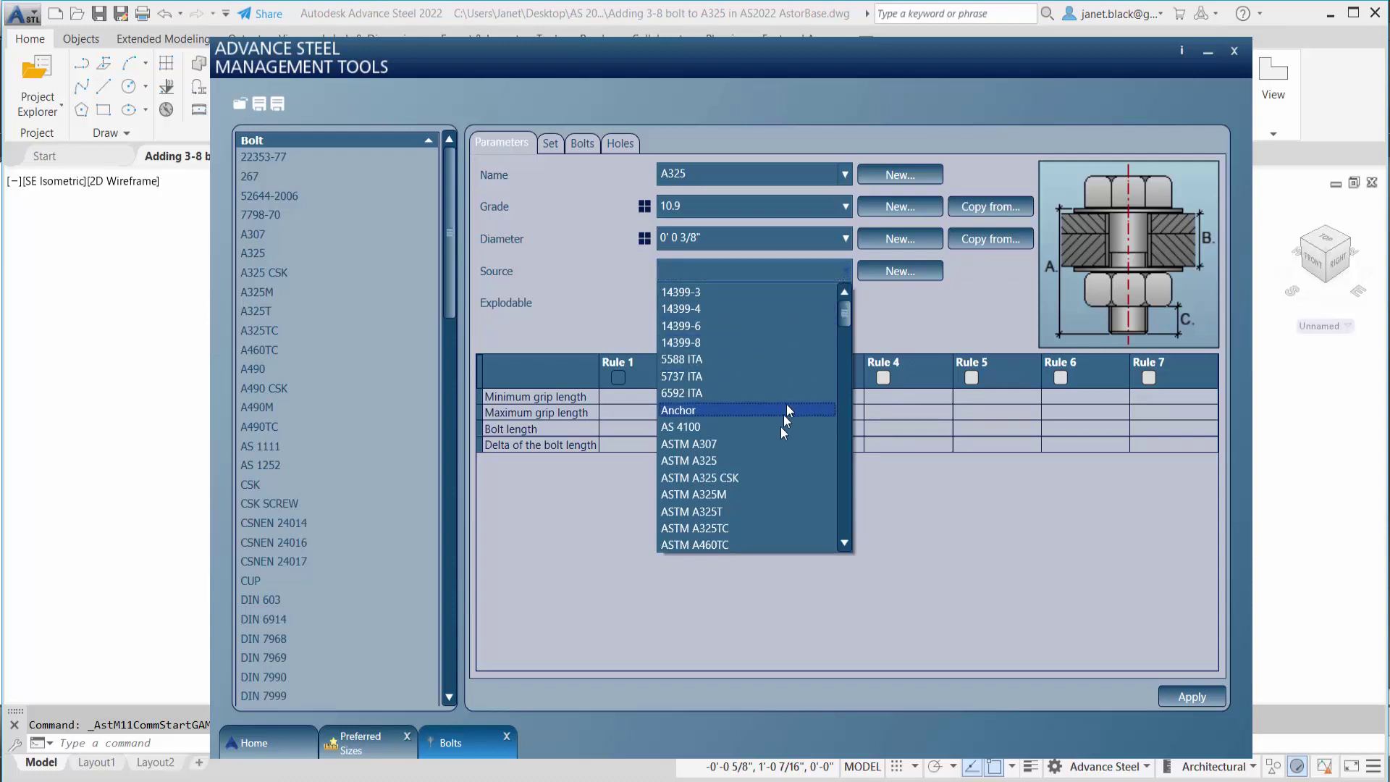
click(773, 459)
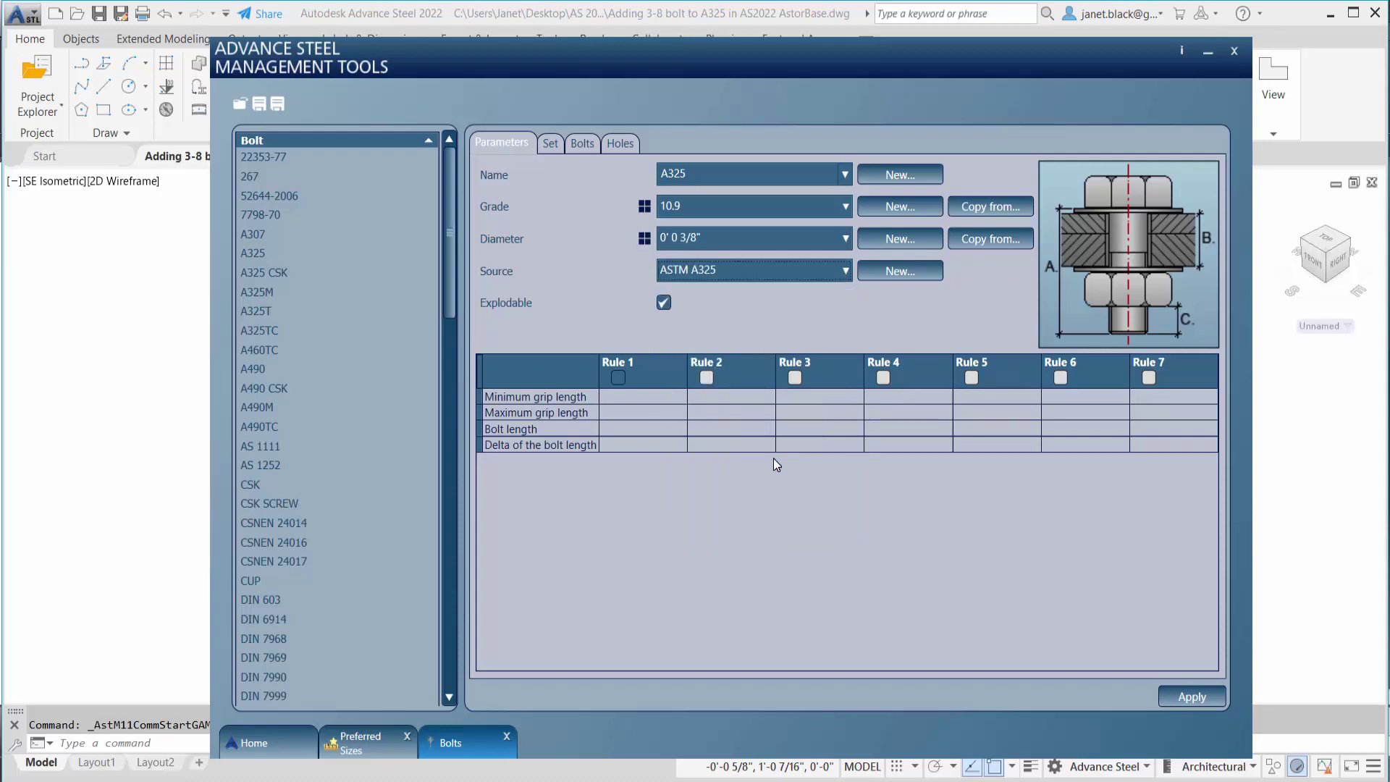
Enable Rule 1 and set its grip range to 1/16"–1/4".
click(626, 397)
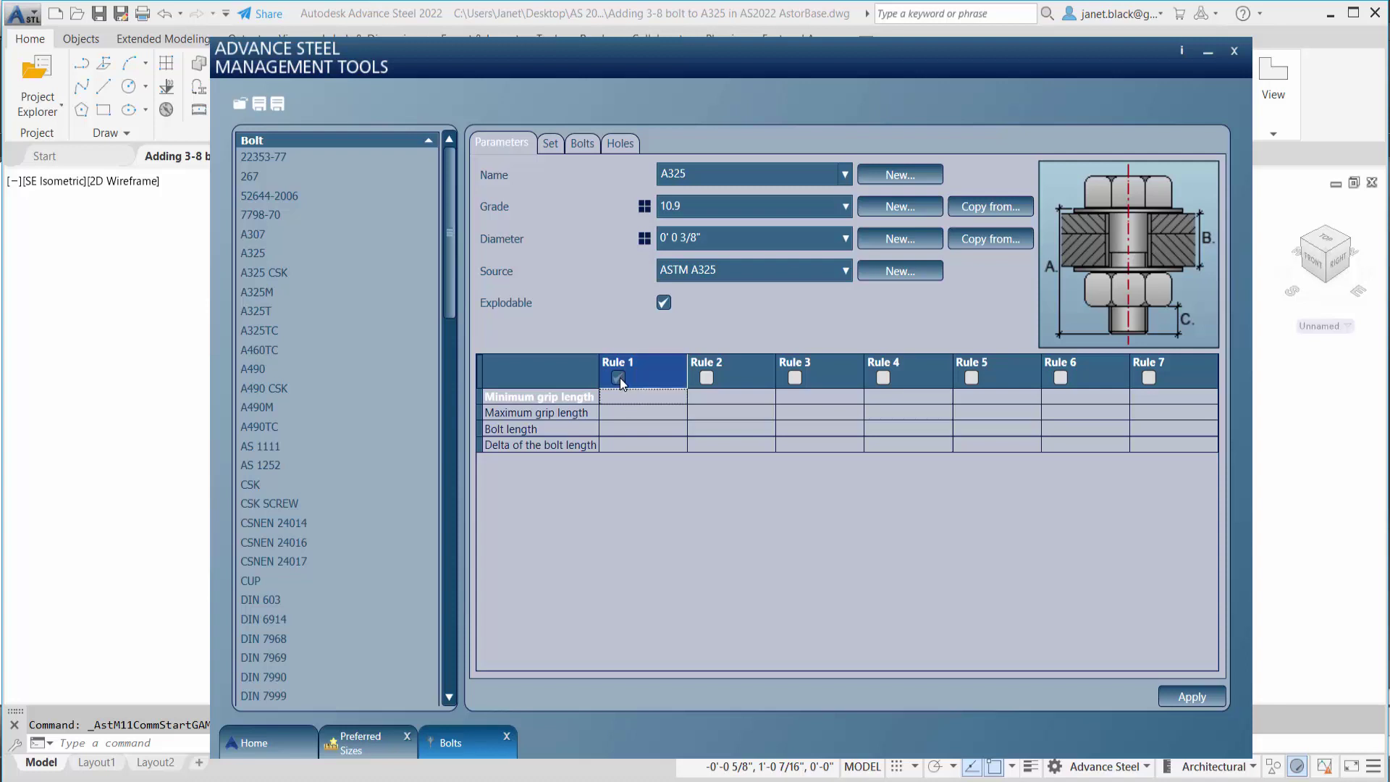
click(619, 376)
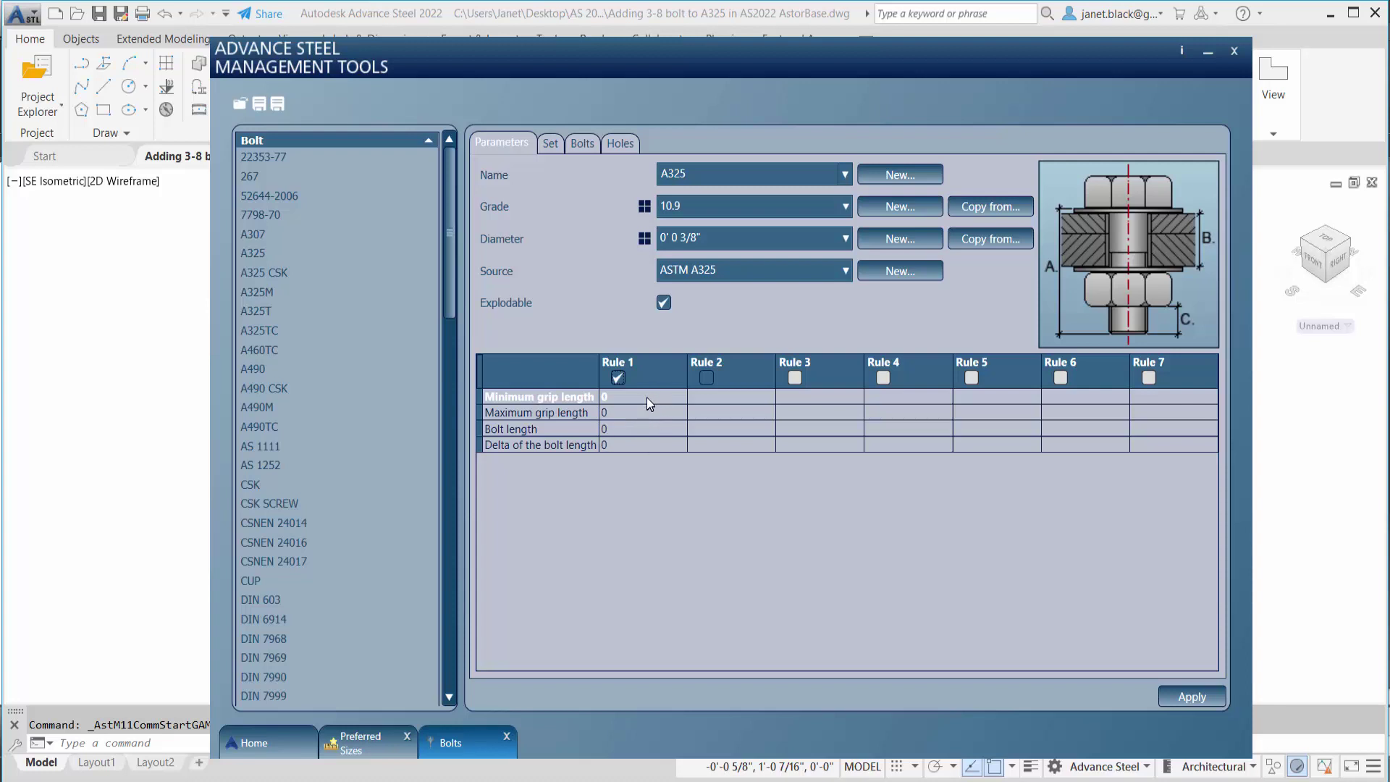
click(635, 398)
text(1/16)
click(640, 416)
click(644, 415)
text(1/16)
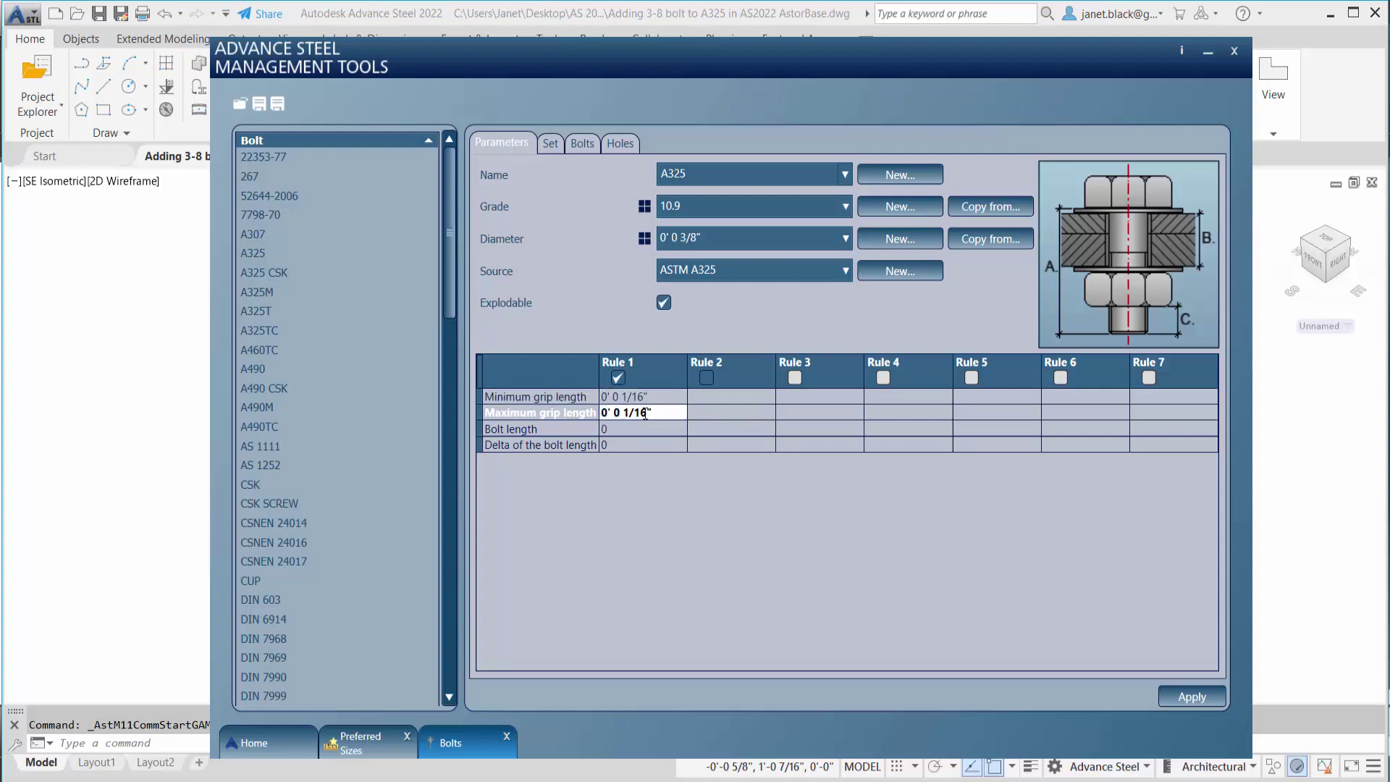
drag(644, 414, 636, 413)
text(4)
Set the Rule 1 bolt length to 3/4".
click(635, 427)
text(1/16)
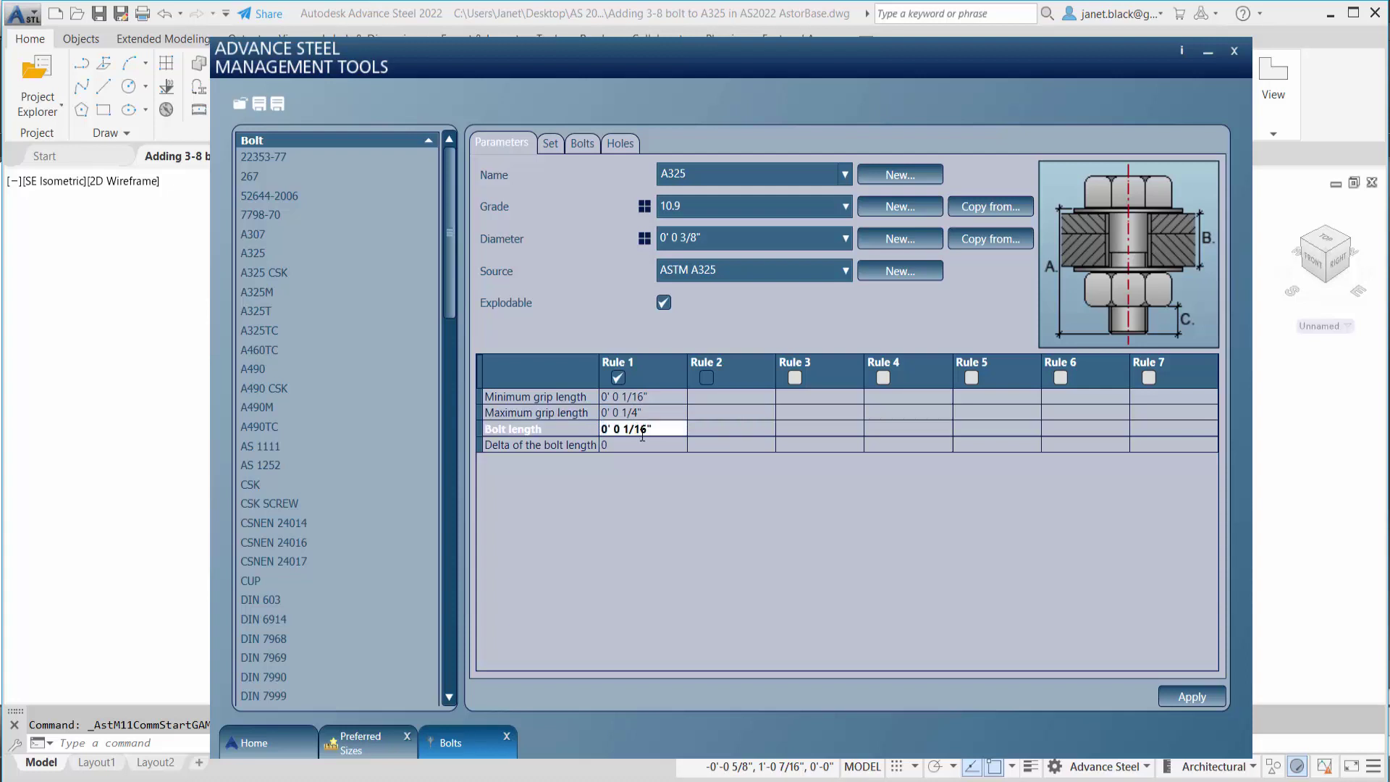
key(Left)
key(Left)
key(Left)
key(BackSpace)
text(3)
drag(647, 429, 638, 430)
text(4)
click(653, 411)
key(ctrl+c)
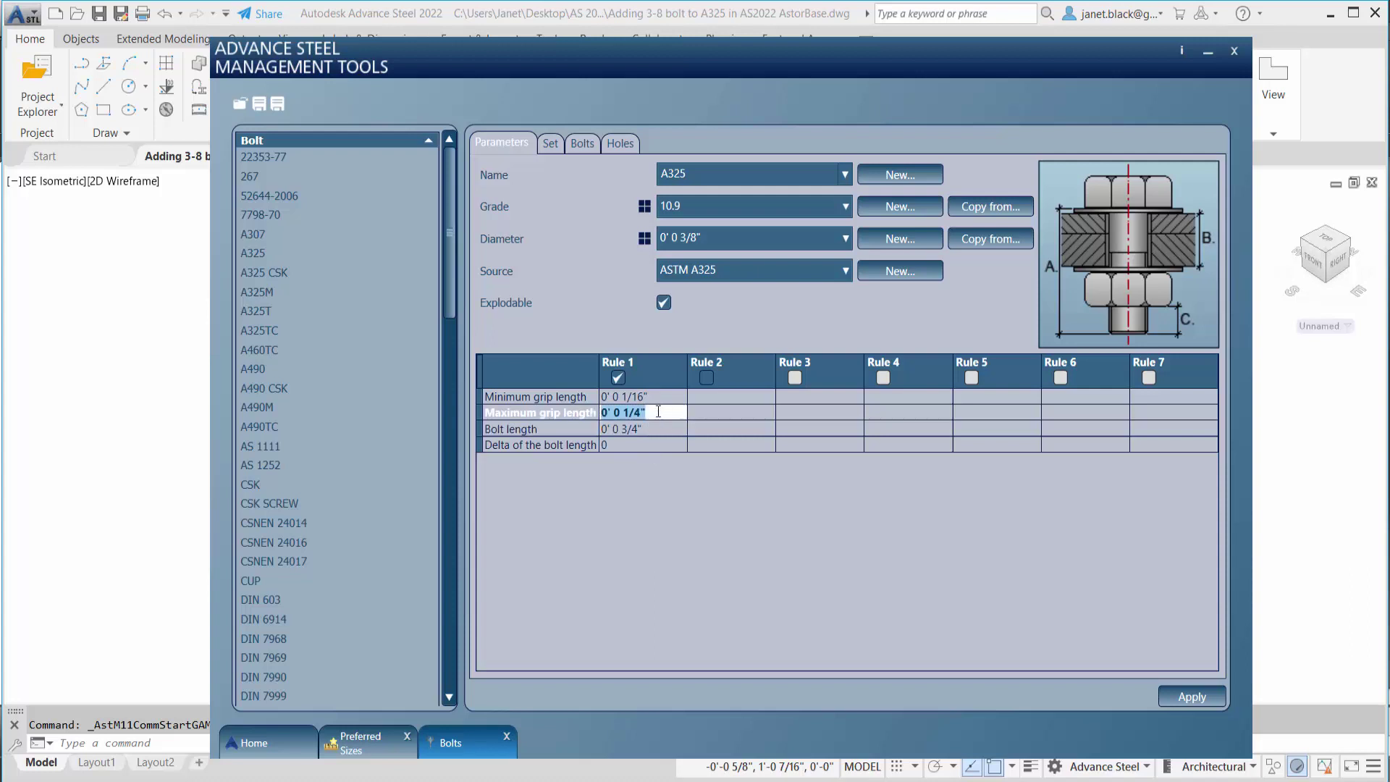
click(645, 446)
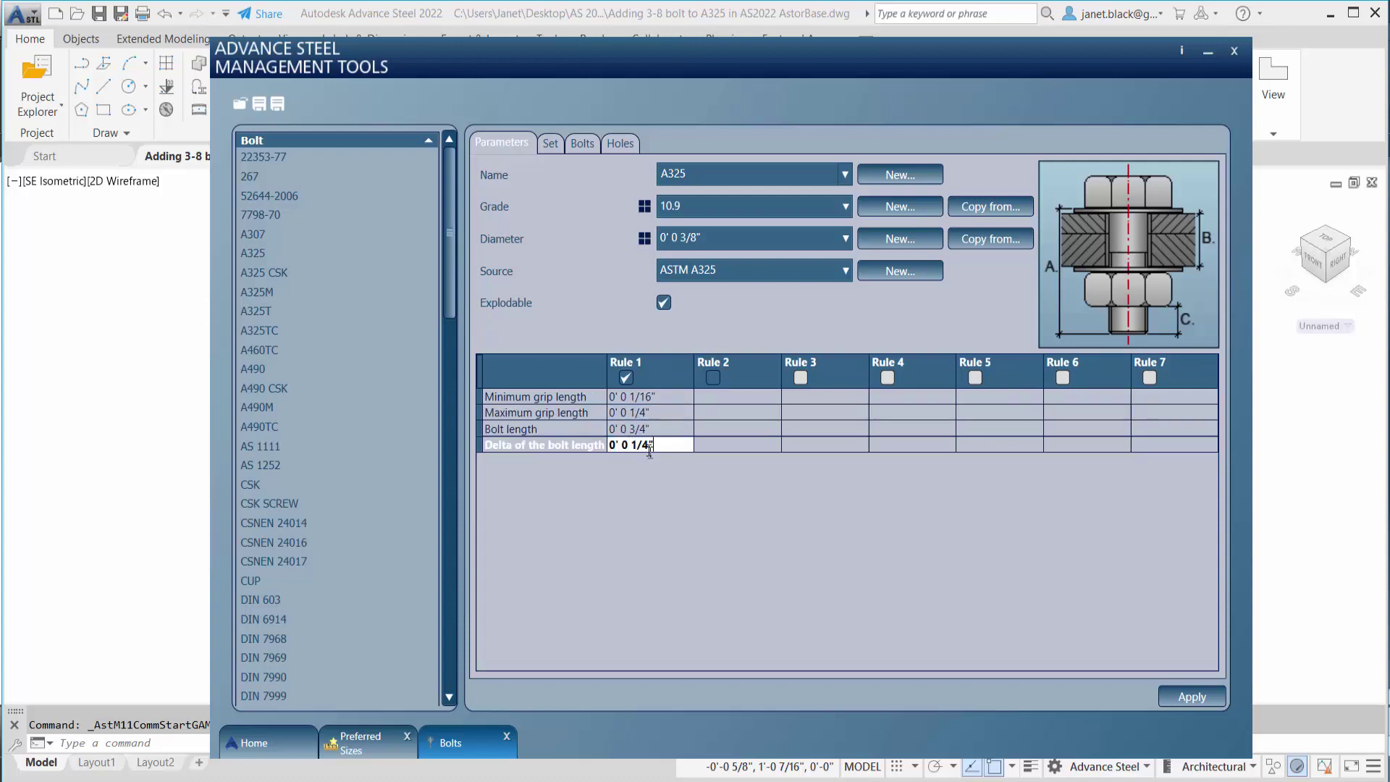
Enable Rule 2 and set its grip range to 0' 0 1/4" through 0' 9 3/16".
click(713, 378)
click(718, 397)
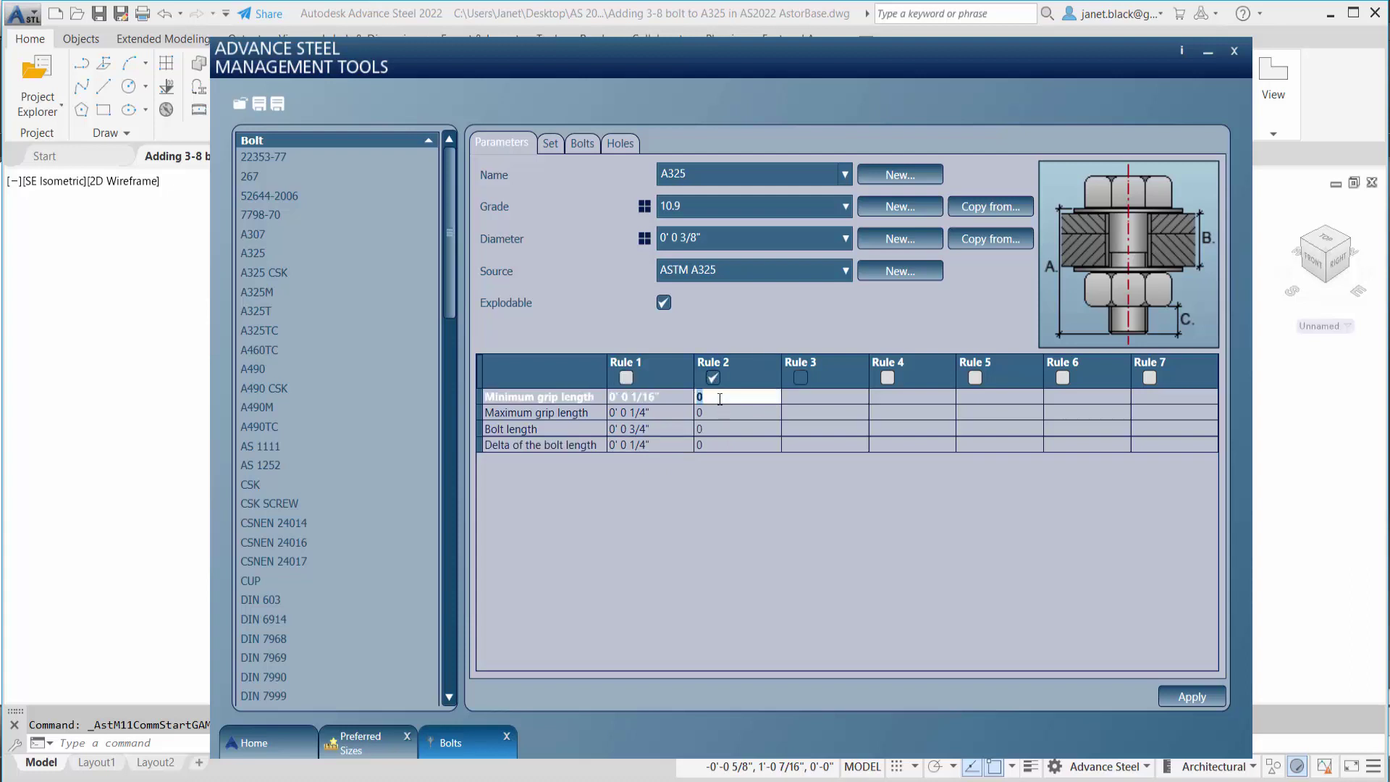
text(0' 0 1/4")
click(723, 411)
key(ctrl+v)
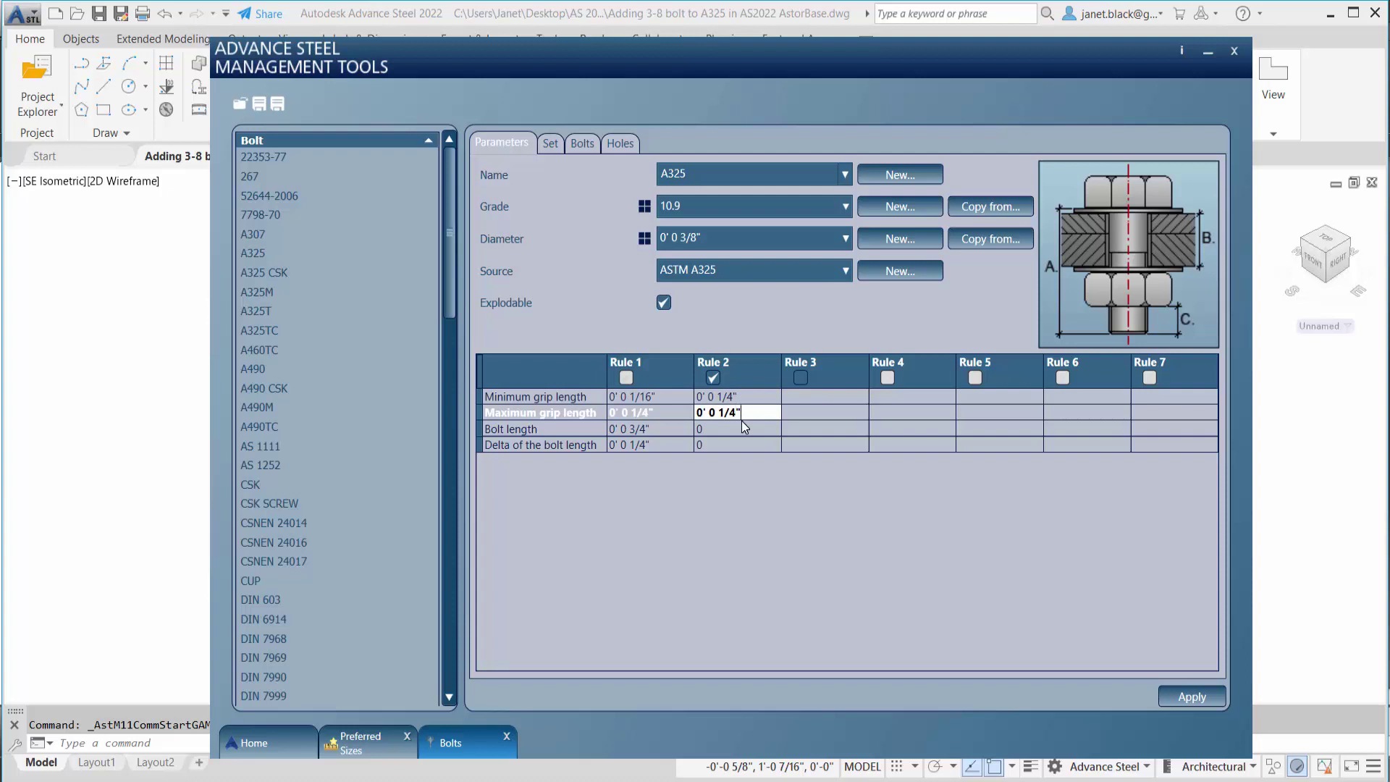
double_click(715, 413)
text(9)
double_click(721, 412)
text(3)
double_click(734, 412)
text(16)
Set the Rule 2 bolt length to 0' 1".
click(737, 432)
drag(736, 428, 711, 428)
text(1)
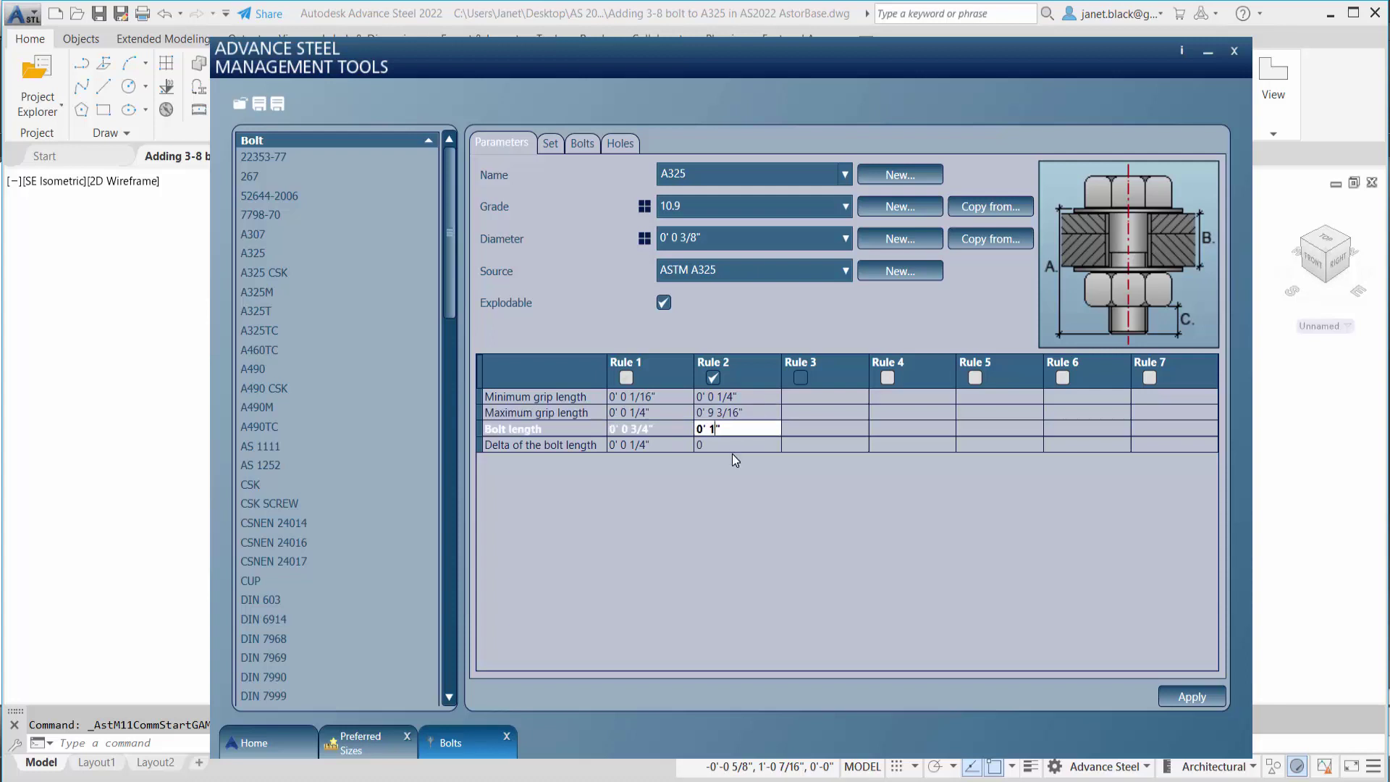
click(724, 443)
click(726, 445)
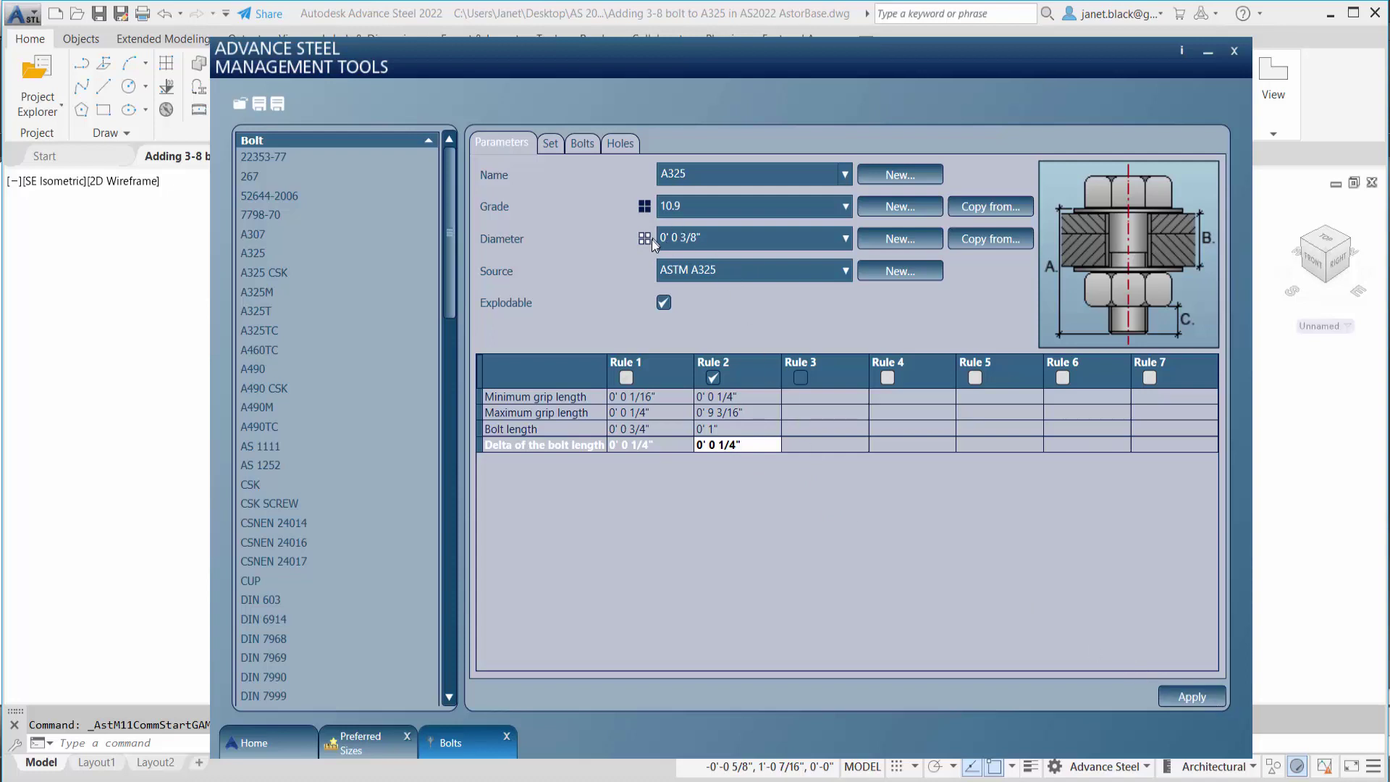
Apply the bolt rules, dismiss the 'Invalid set!' error, and switch to the Set page.
click(1182, 697)
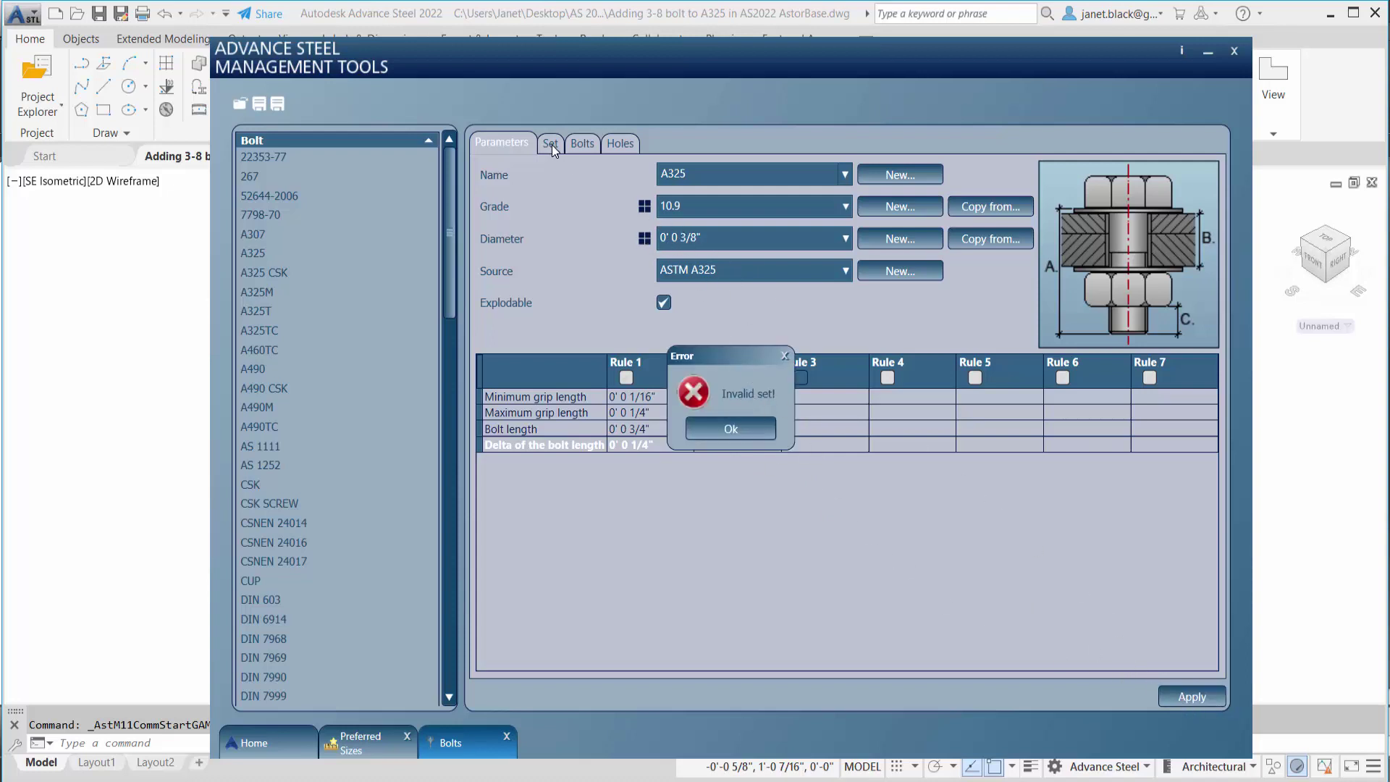
click(746, 428)
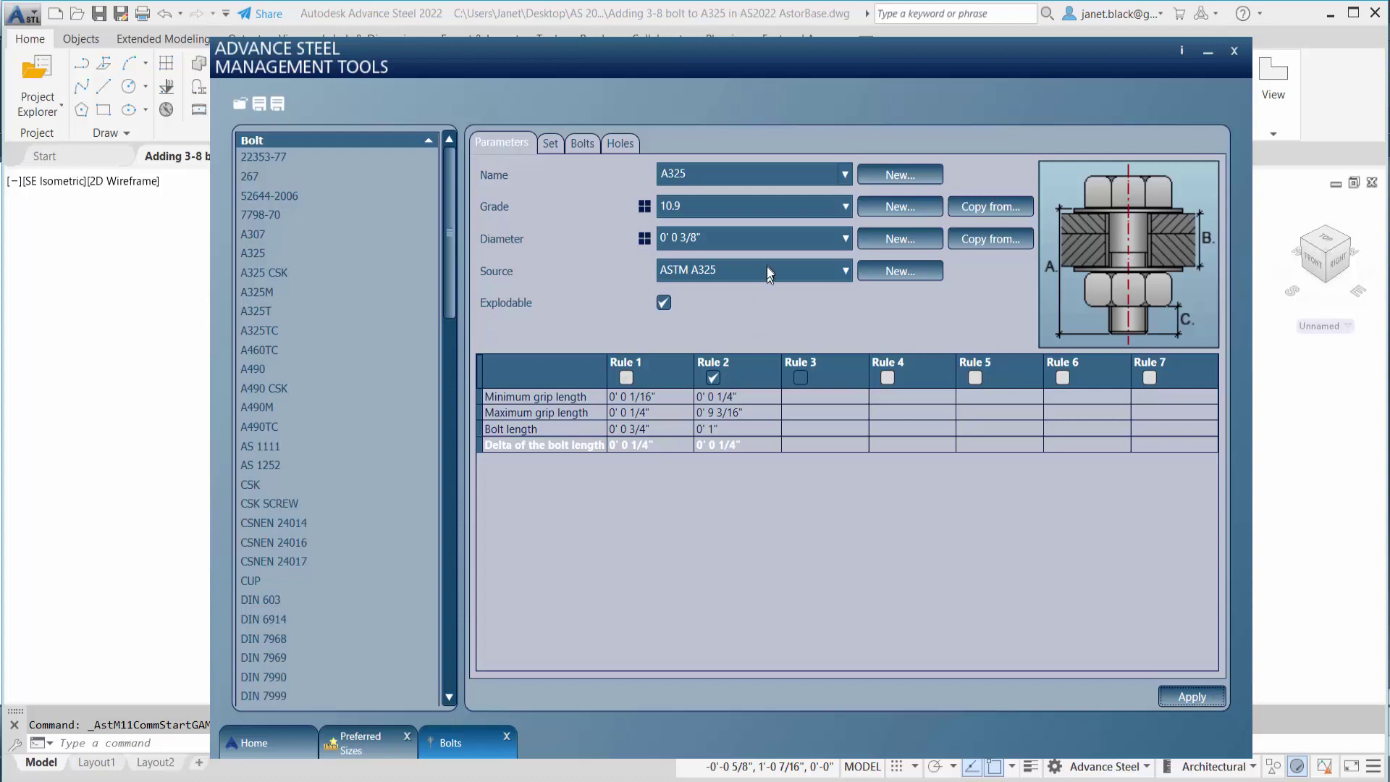
click(550, 145)
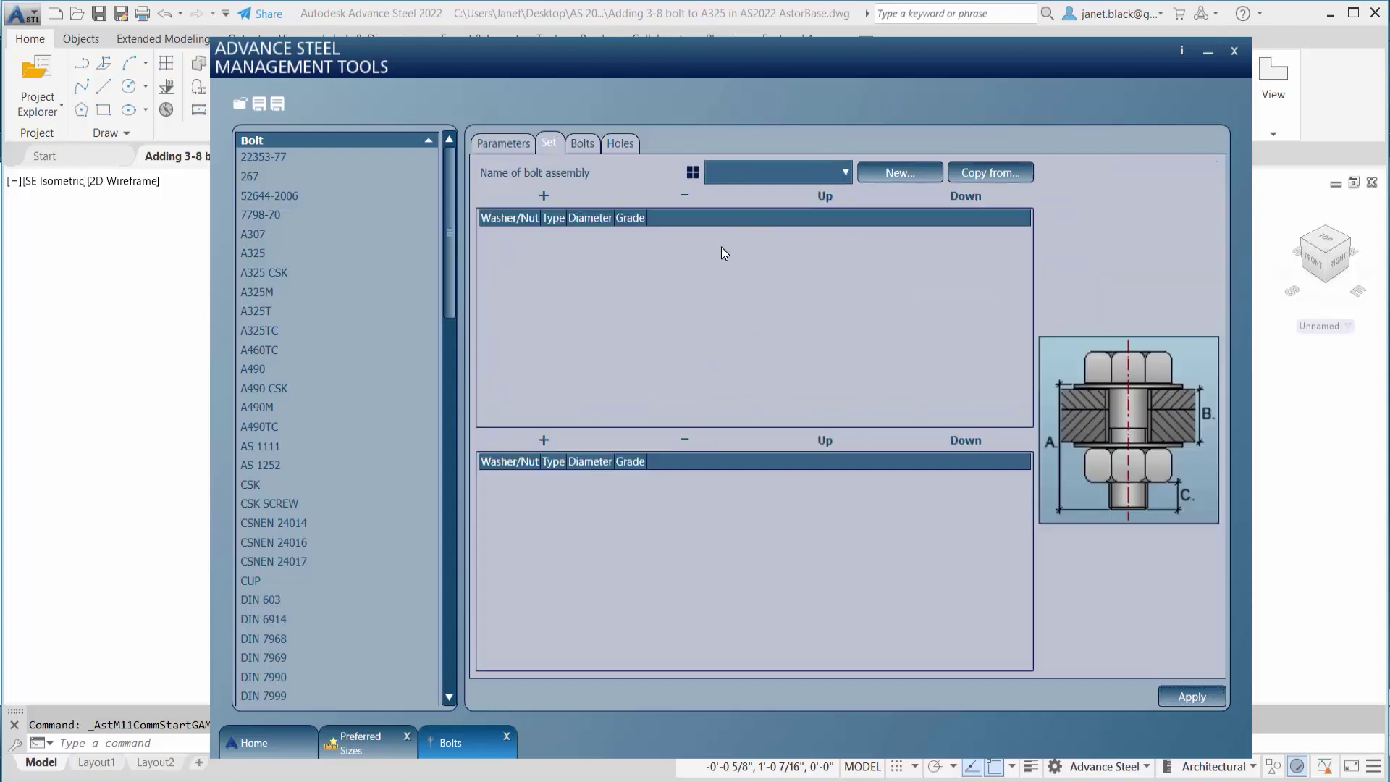
Set the A325 bolt assembly to NaW and bring up Set selection to add a nut.
click(847, 173)
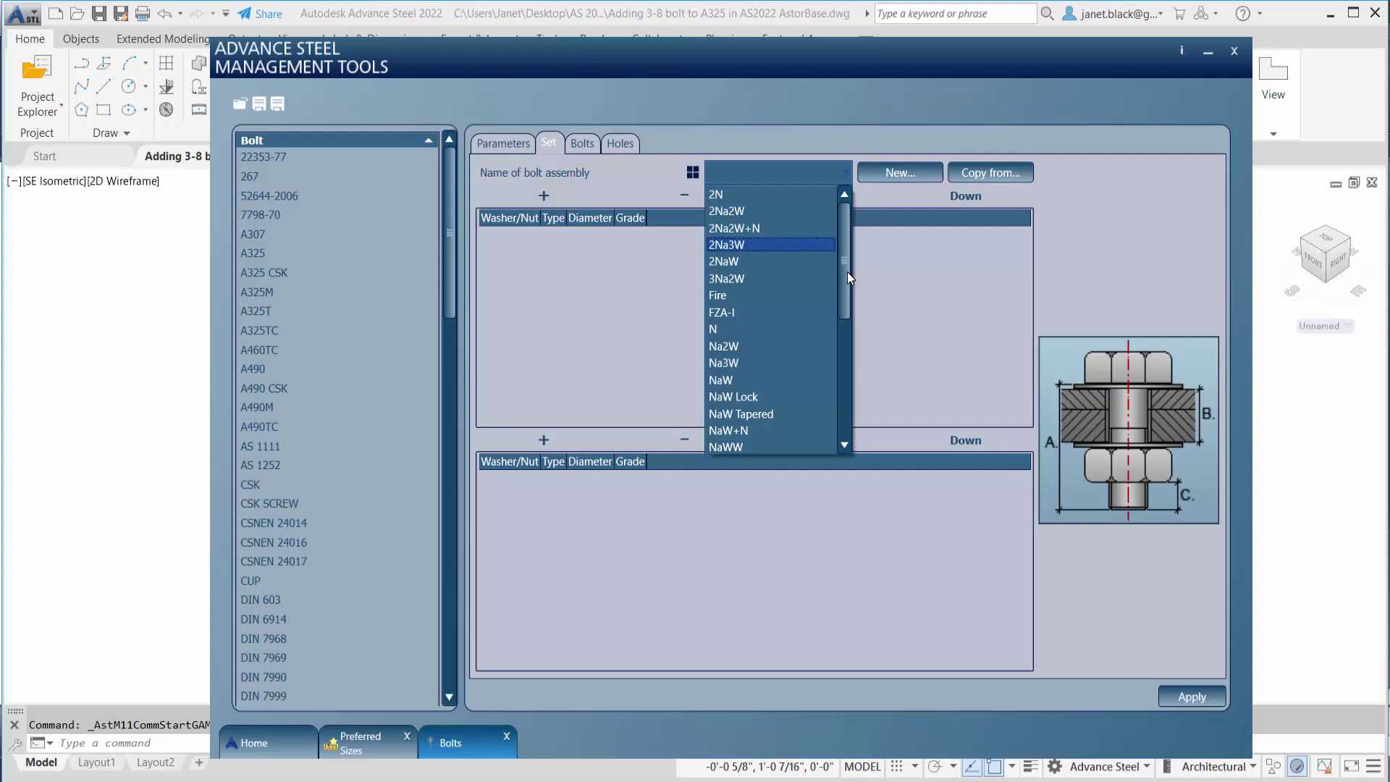
click(770, 379)
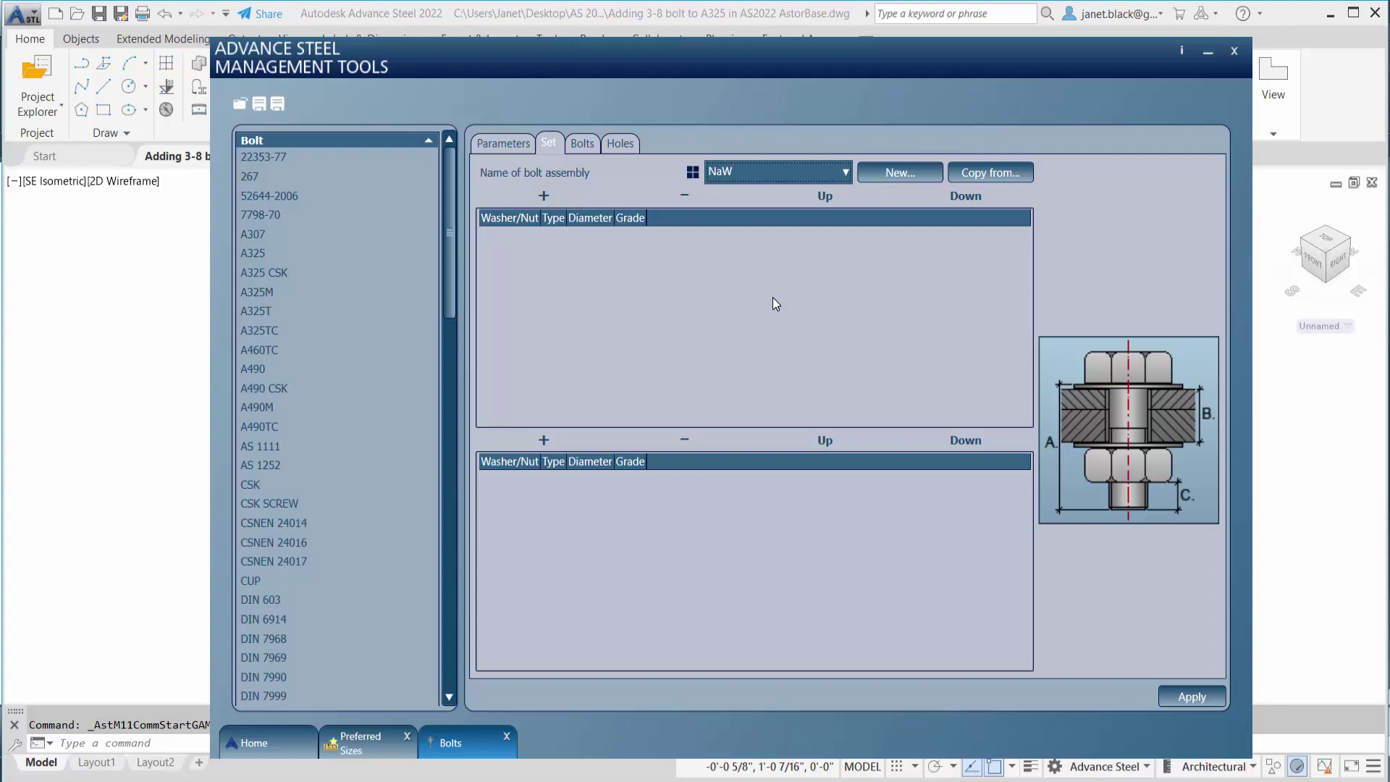
click(544, 197)
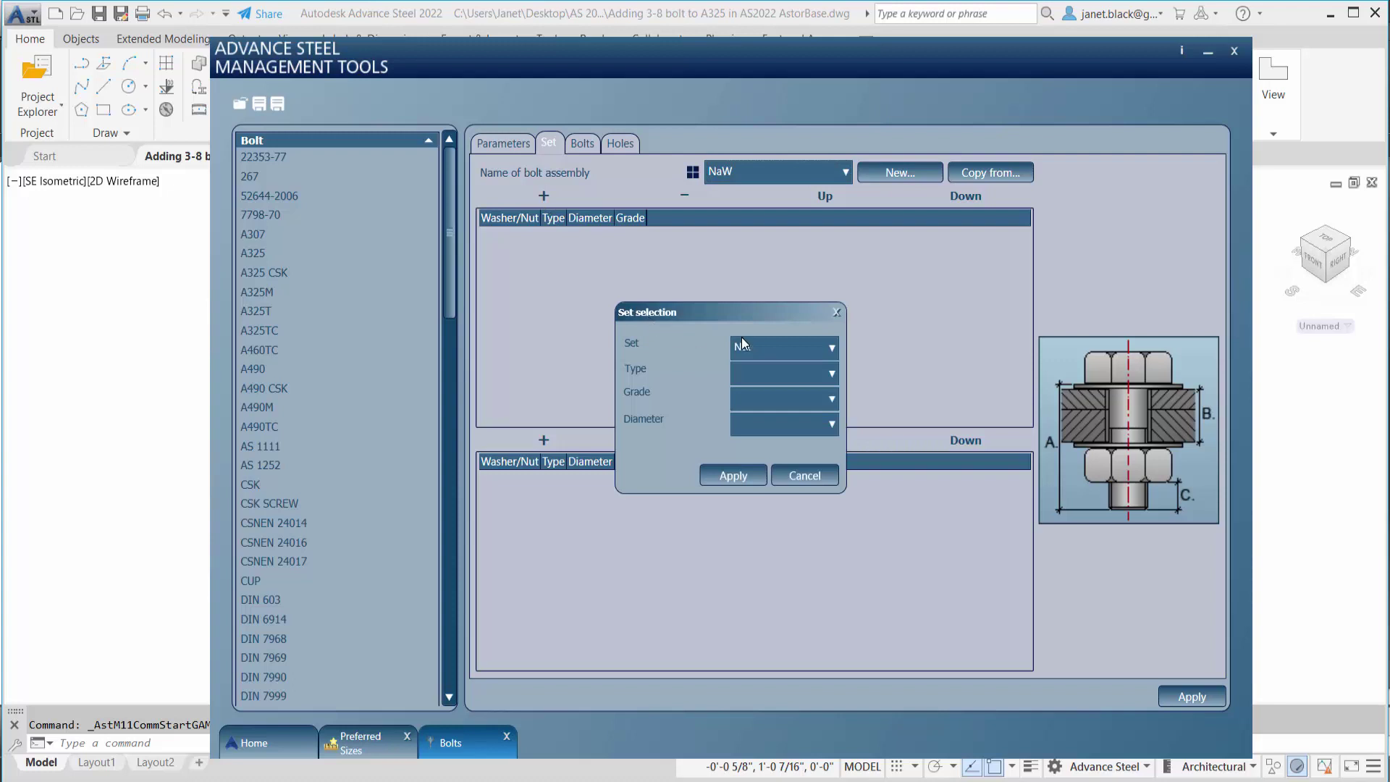
Add a Washer of type ASTM F436, grade 10.9, diameter 0' 0 3/8" to the NaW upper set.
click(831, 349)
click(806, 388)
click(832, 375)
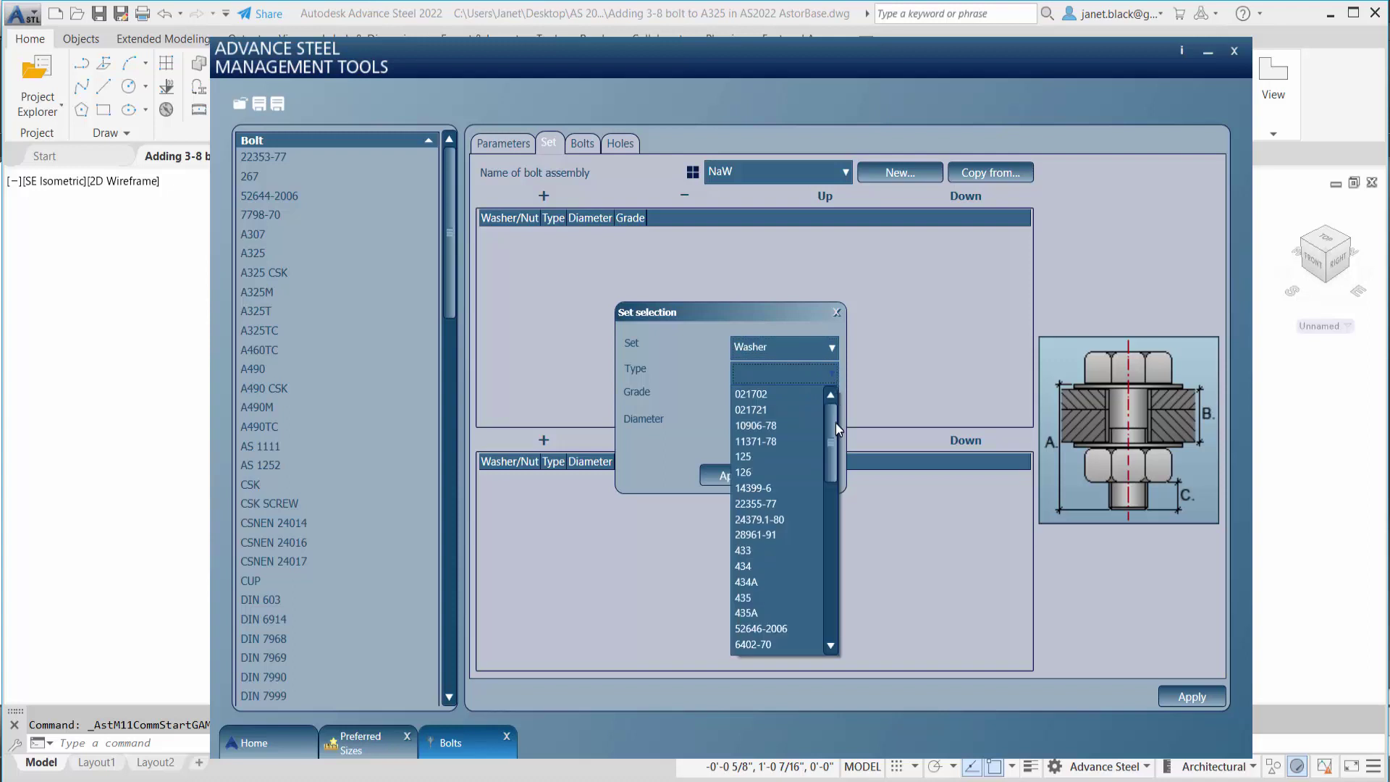
drag(831, 435, 828, 501)
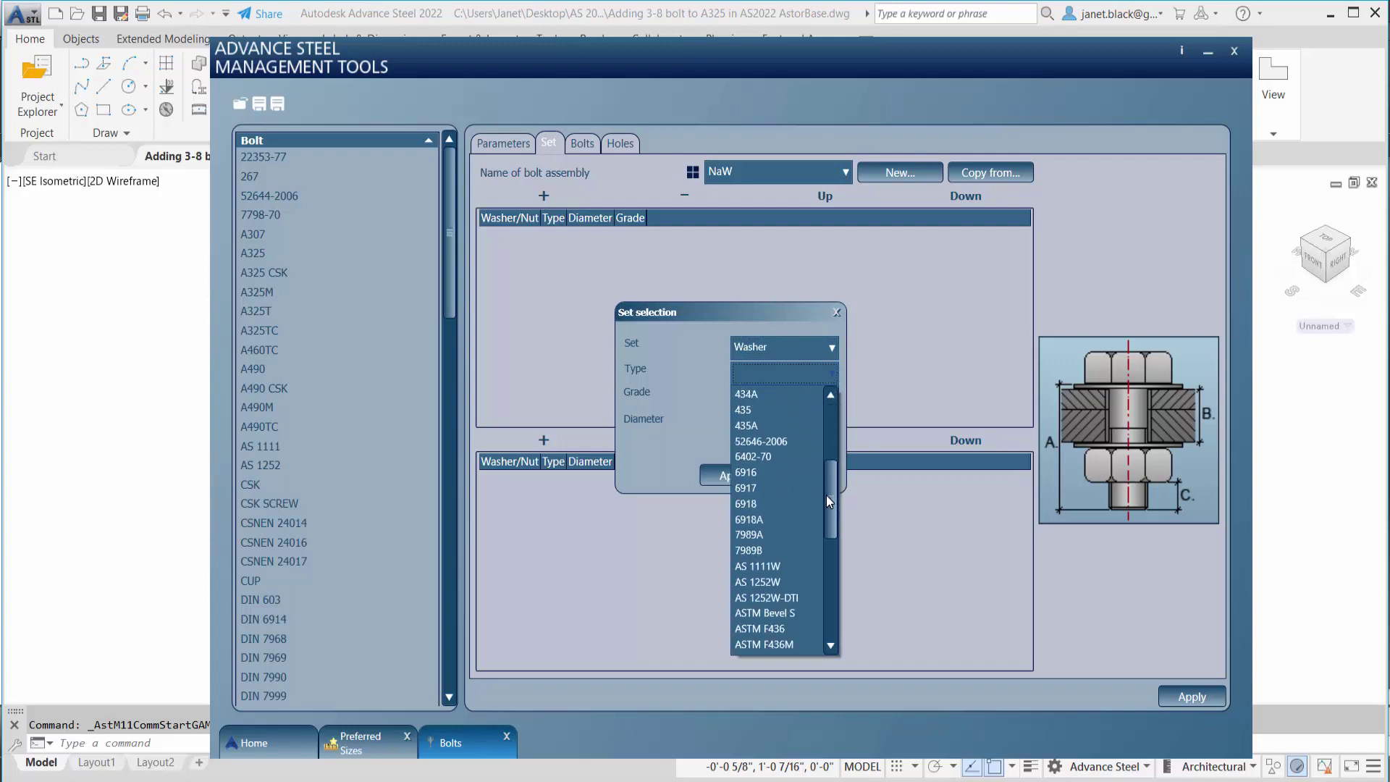
click(800, 627)
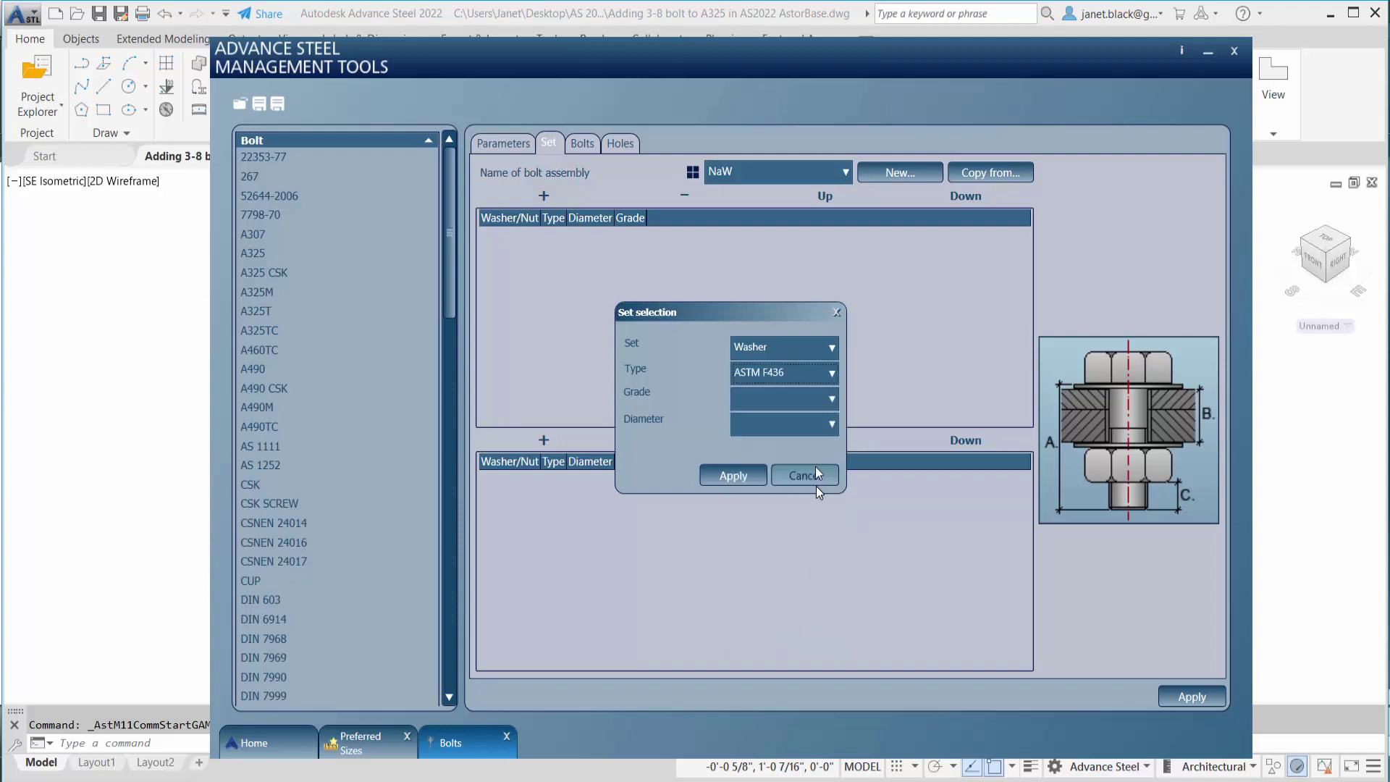
click(832, 401)
click(822, 425)
click(830, 426)
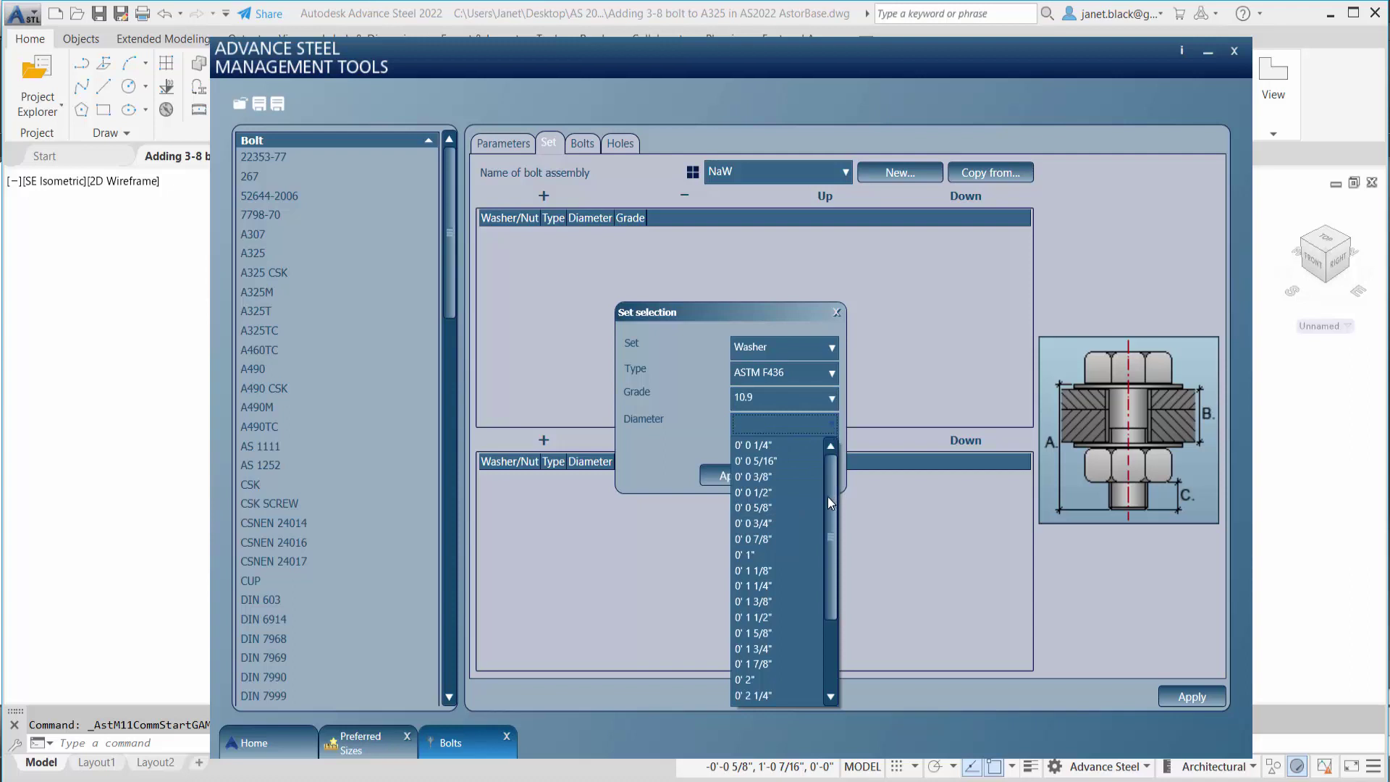
click(797, 477)
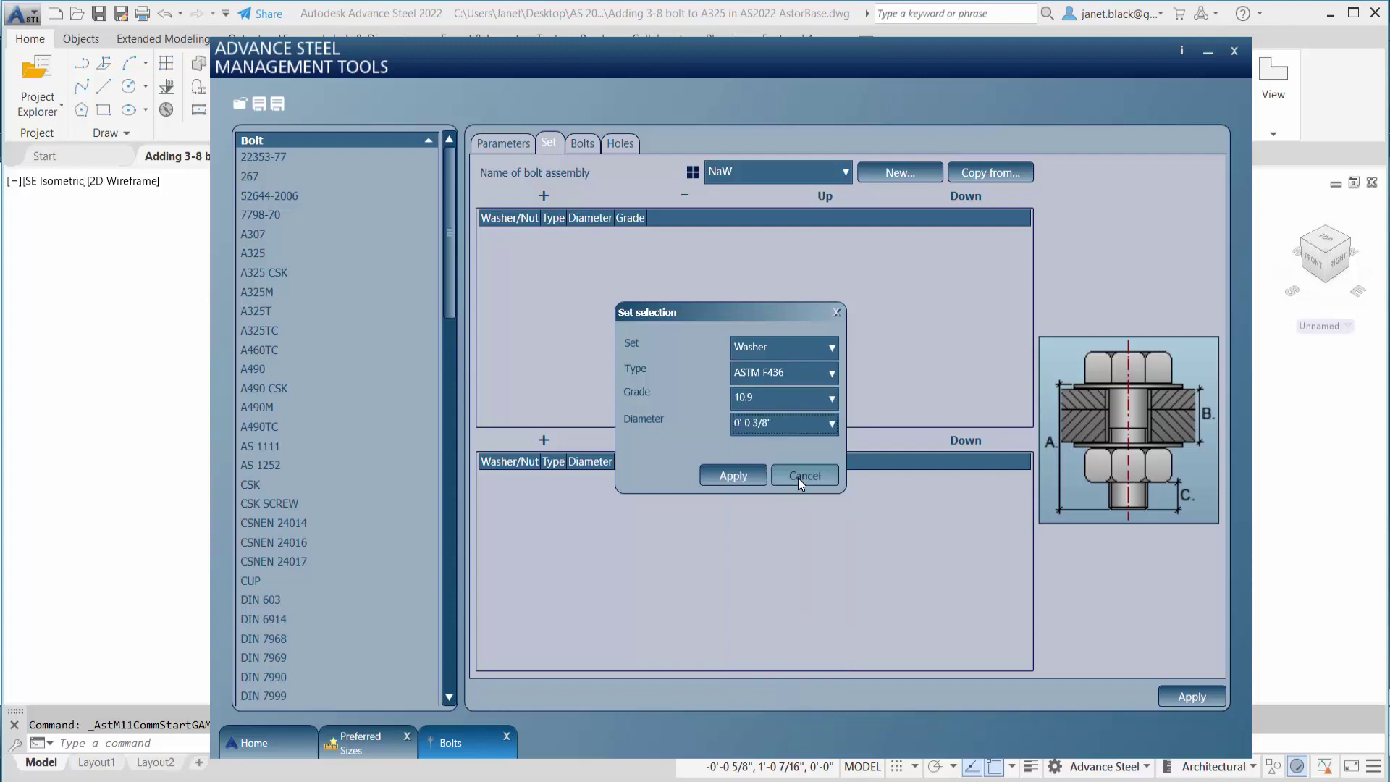
click(733, 476)
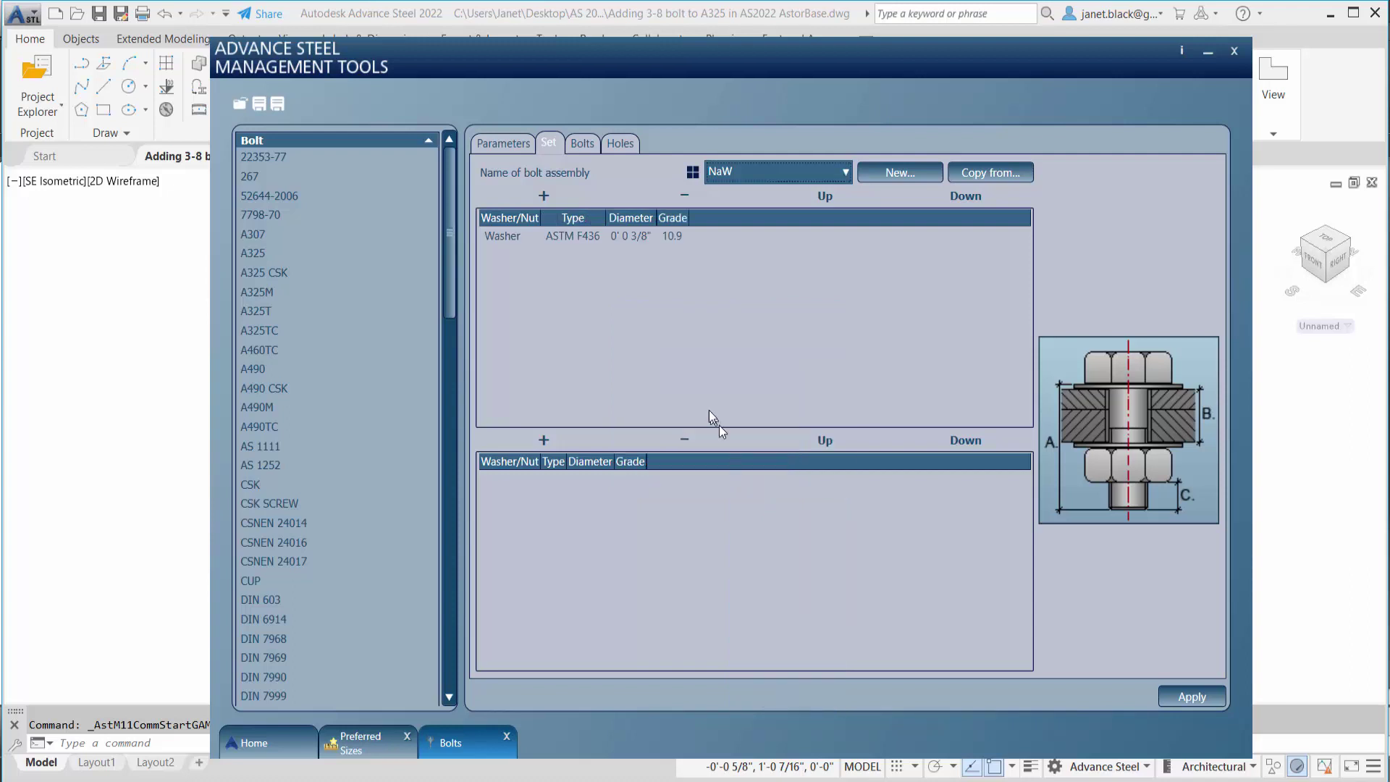
Add another Washer, ASTM F436, grade 10.9, 3/8" diameter, to the NaW lower set.
click(544, 440)
click(828, 349)
click(803, 385)
click(831, 375)
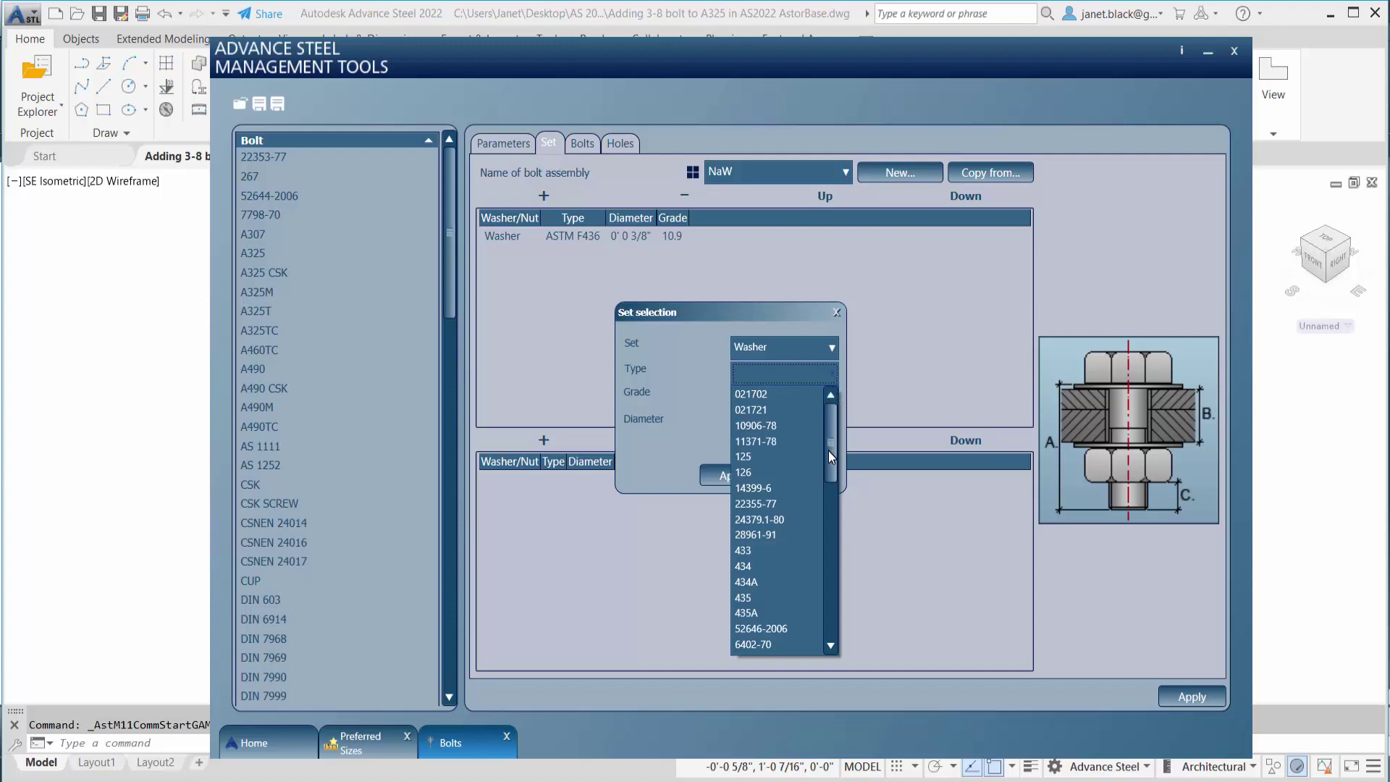
drag(832, 456, 827, 521)
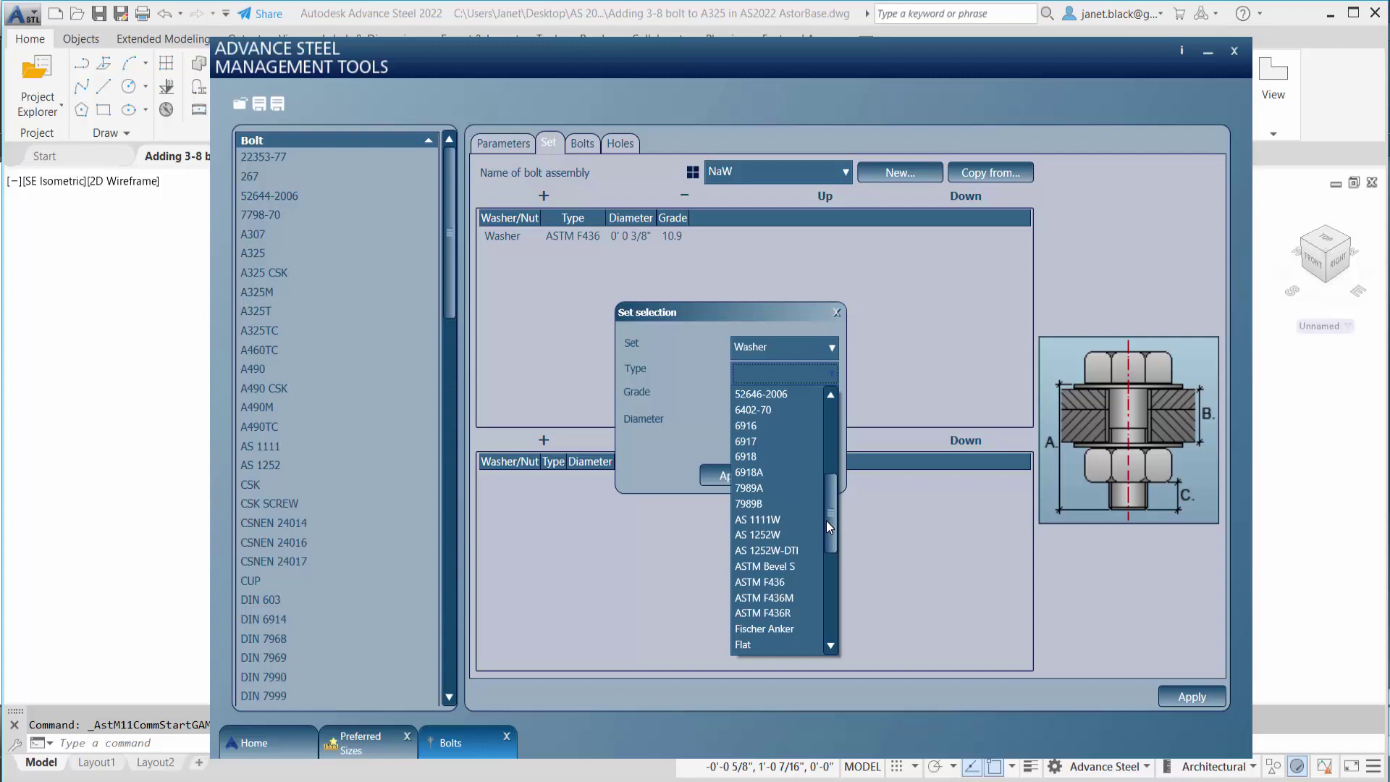
drag(826, 520, 826, 526)
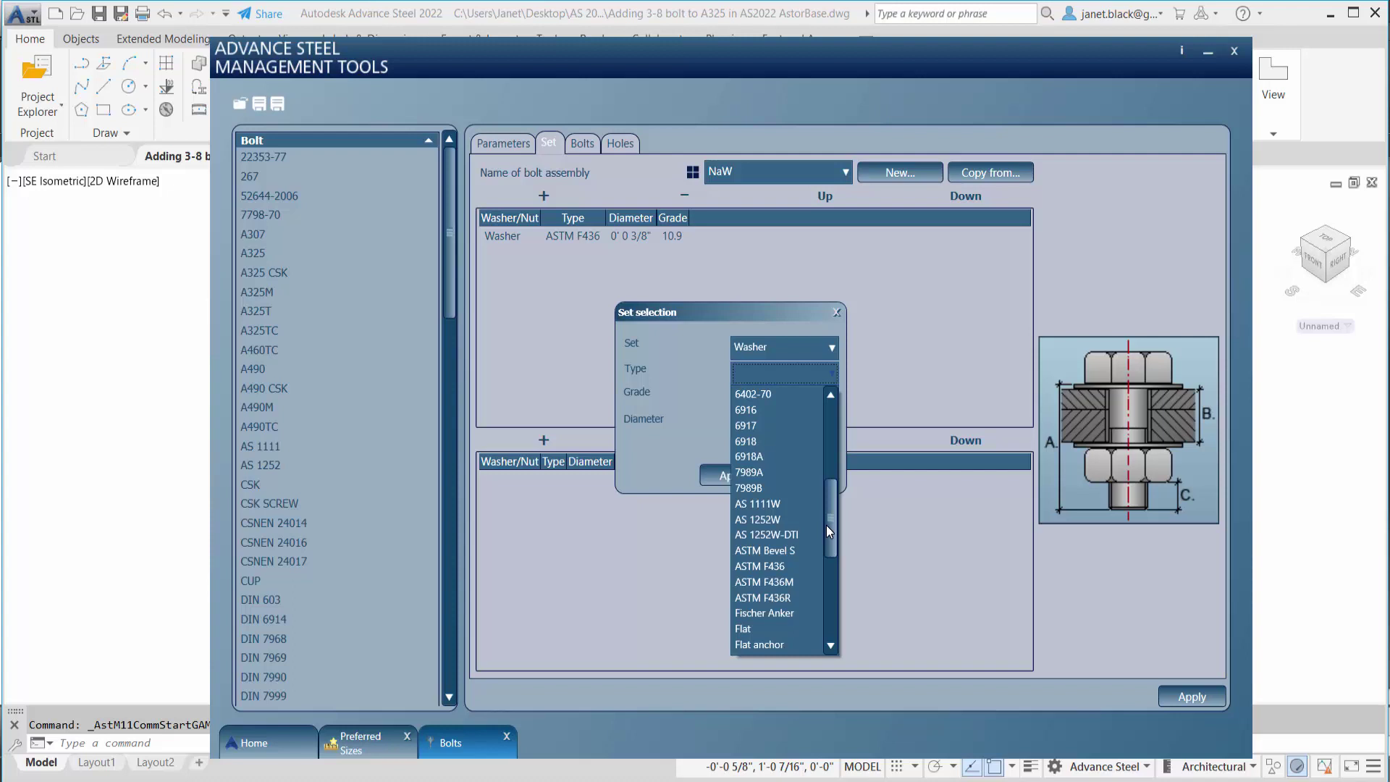
click(795, 566)
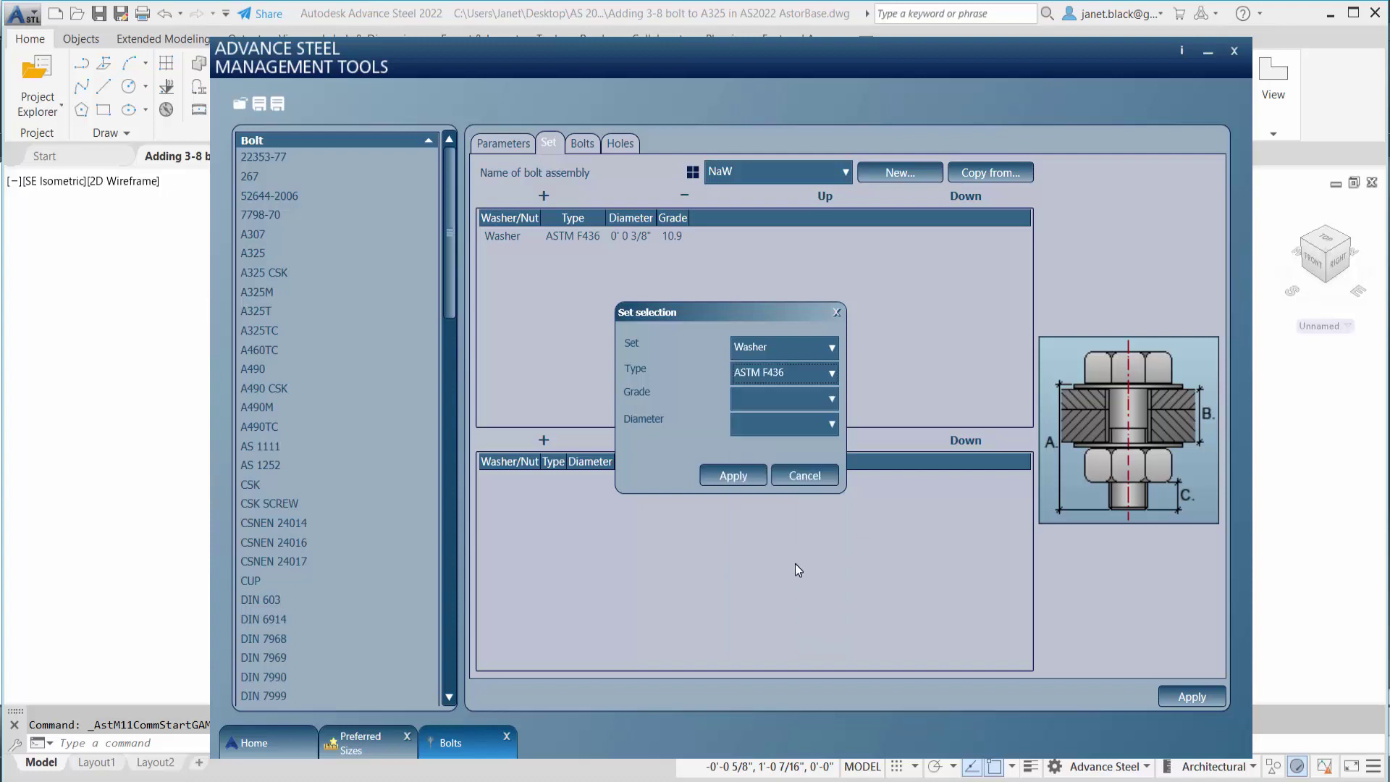
click(832, 399)
click(820, 419)
click(835, 426)
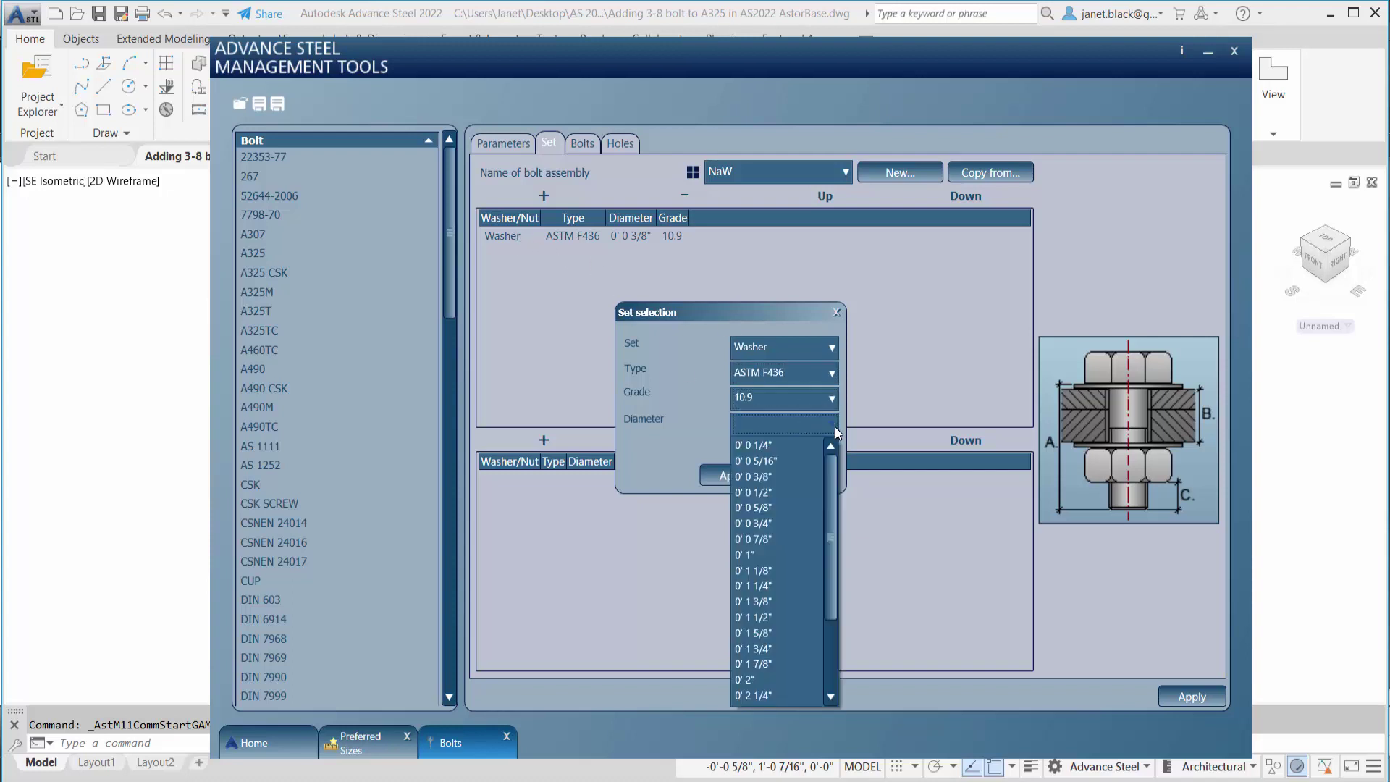
click(796, 477)
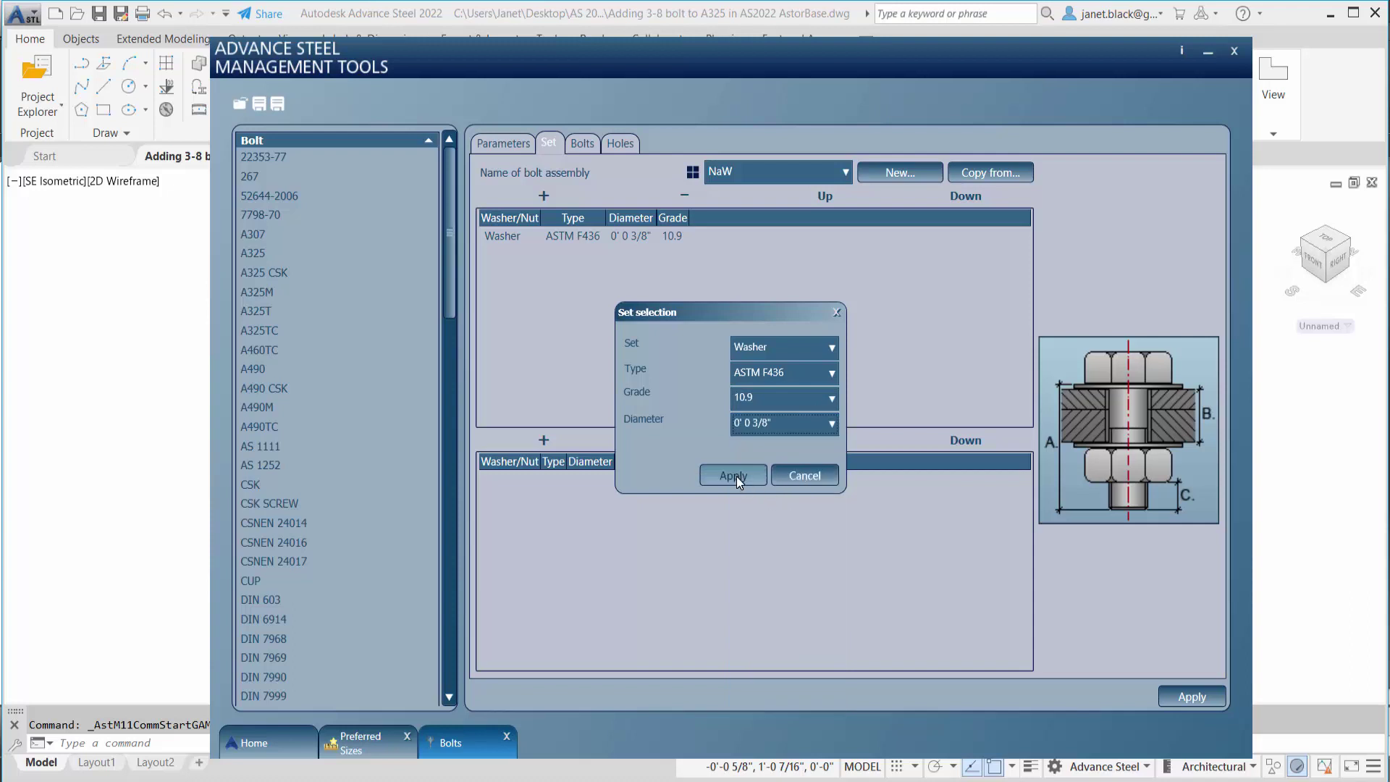
click(733, 475)
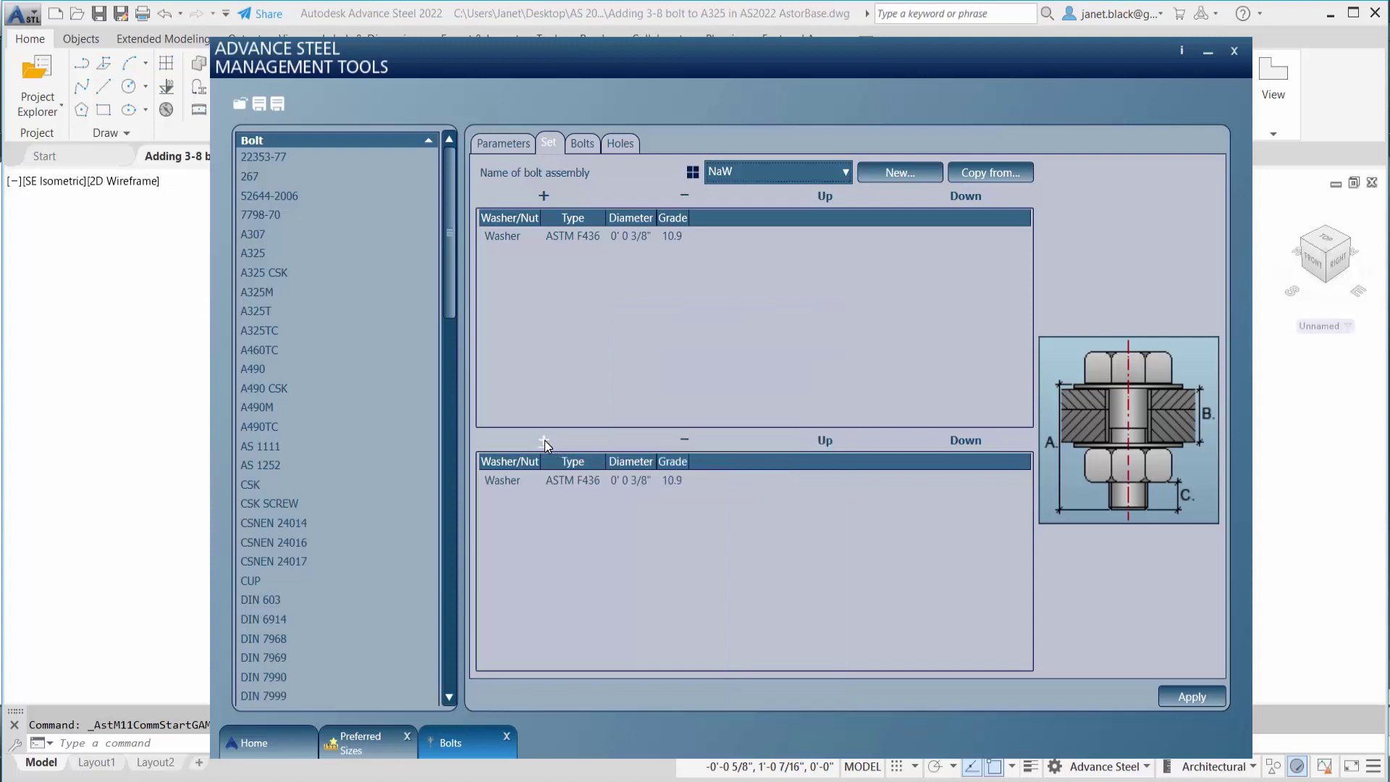
Add a Nut of type ASTM A563, grade 10.9, 3/8" diameter, to the lower set.
click(544, 440)
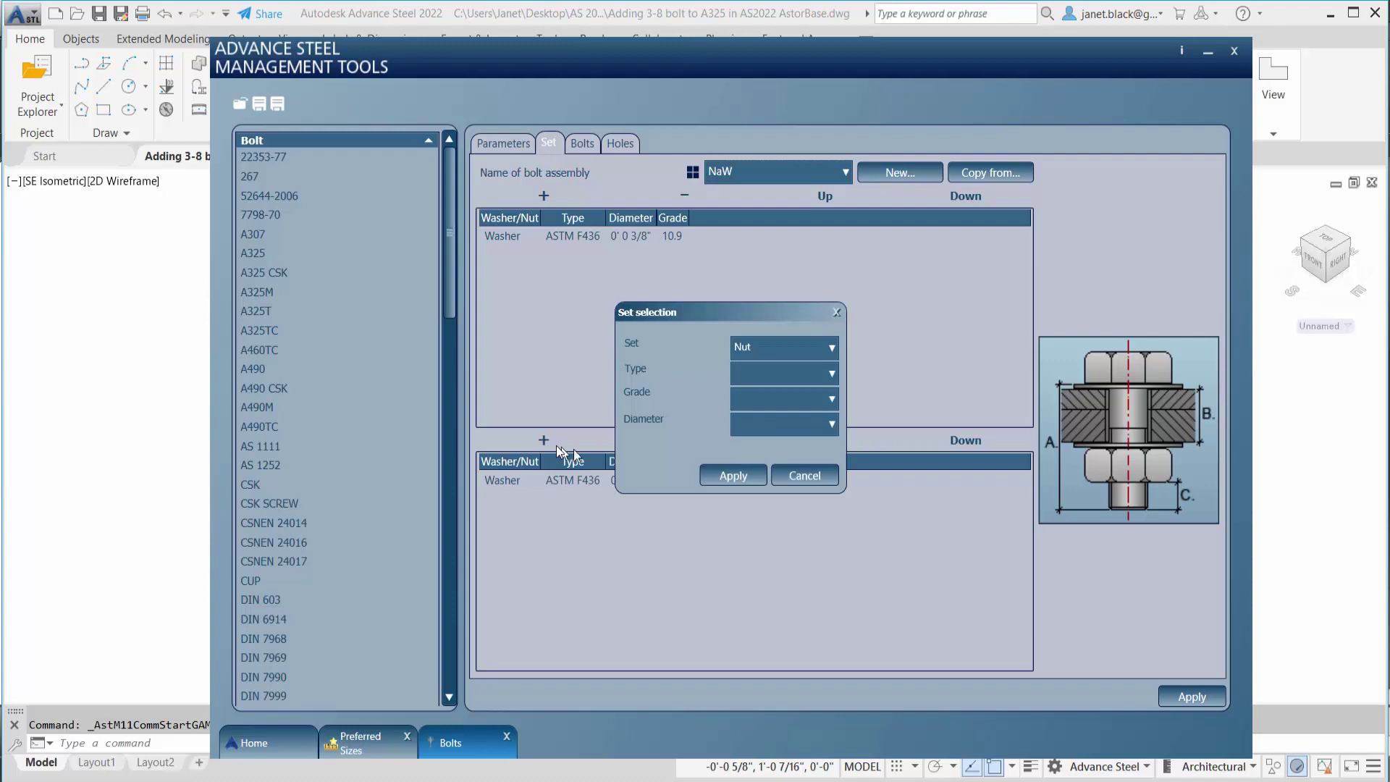
click(830, 375)
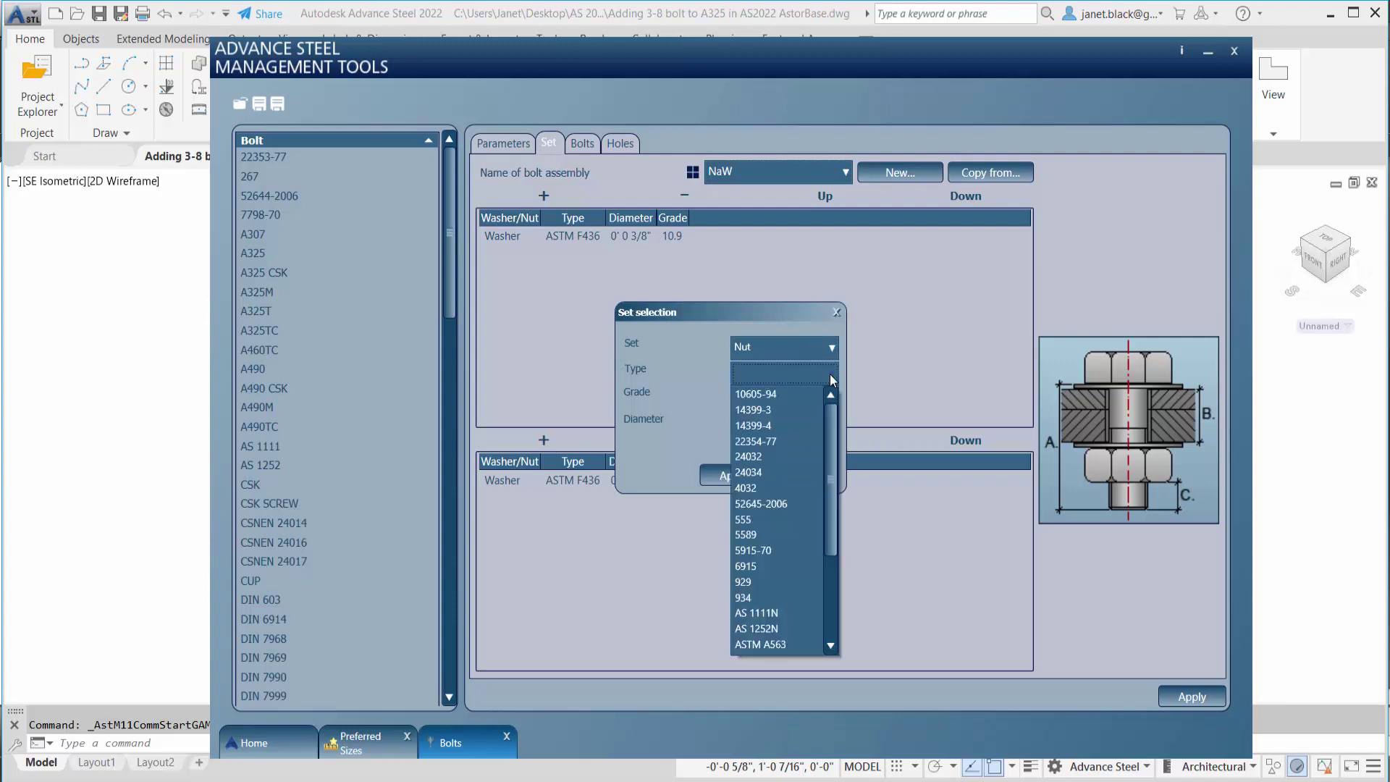
click(830, 374)
click(831, 373)
scroll(827, 447, down, 1)
drag(826, 447, 824, 466)
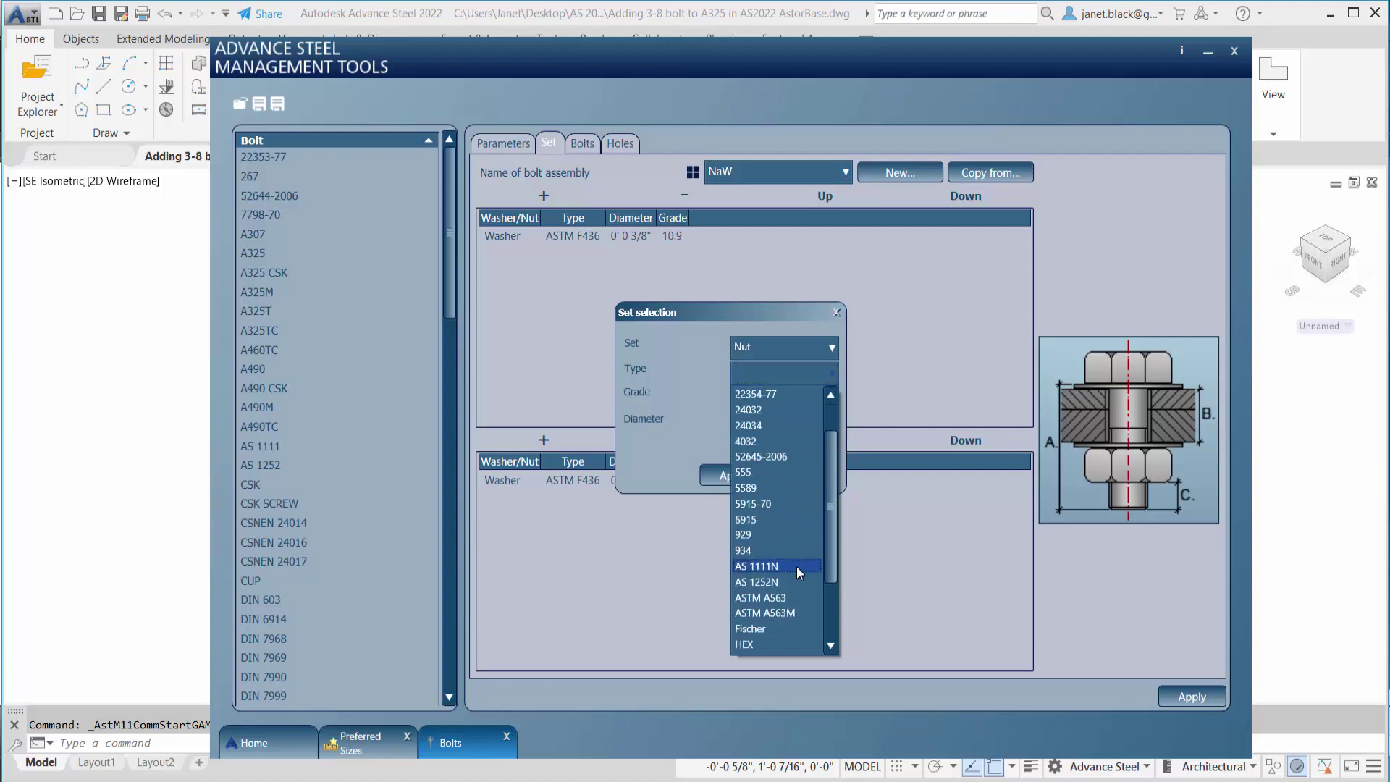
click(800, 596)
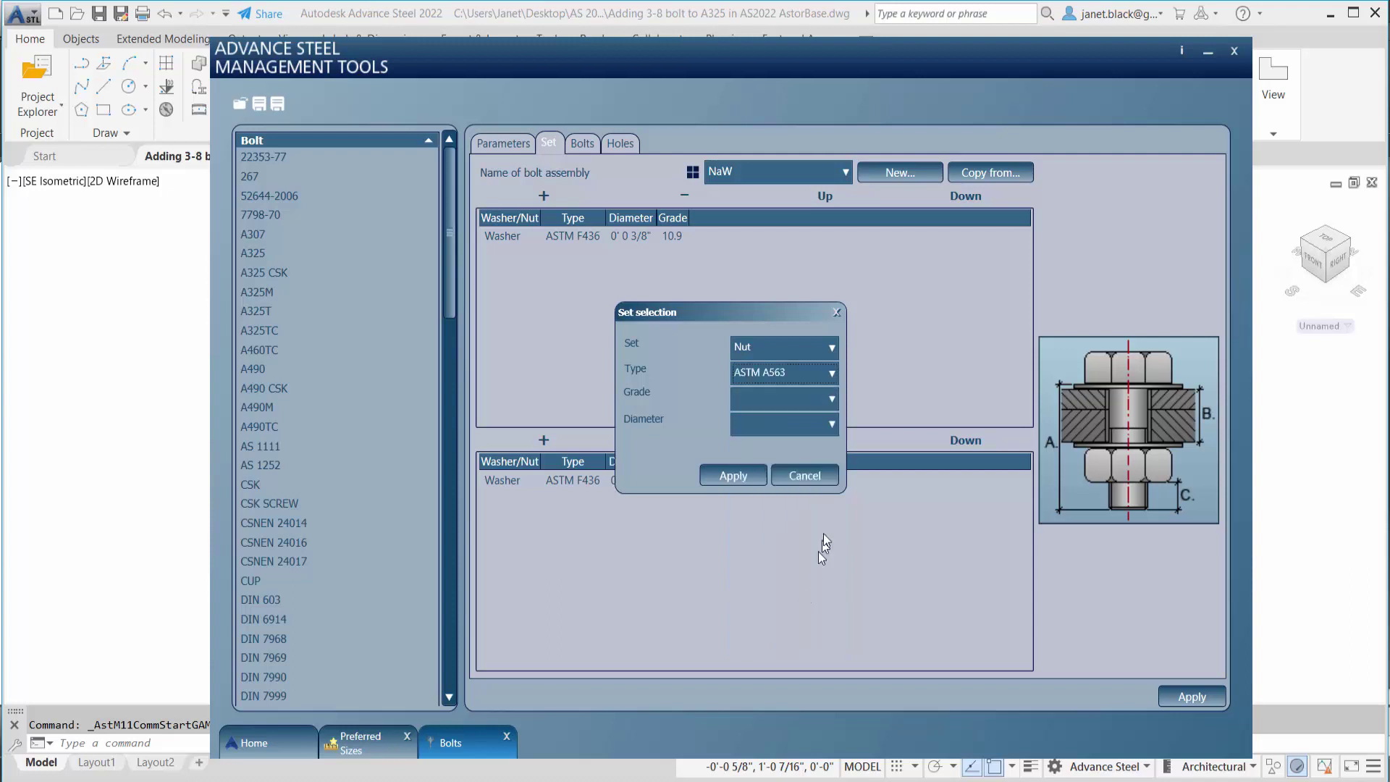
click(832, 398)
click(829, 419)
click(829, 425)
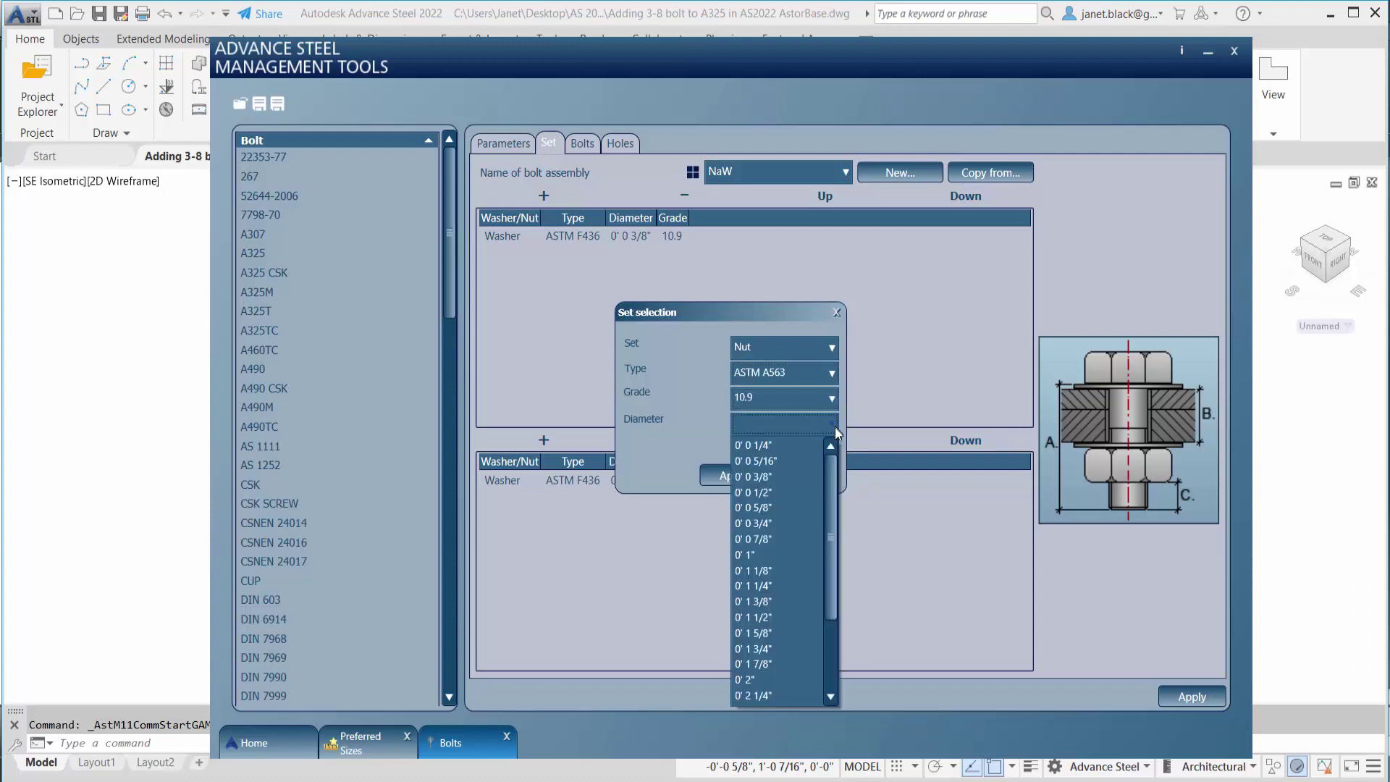
click(809, 476)
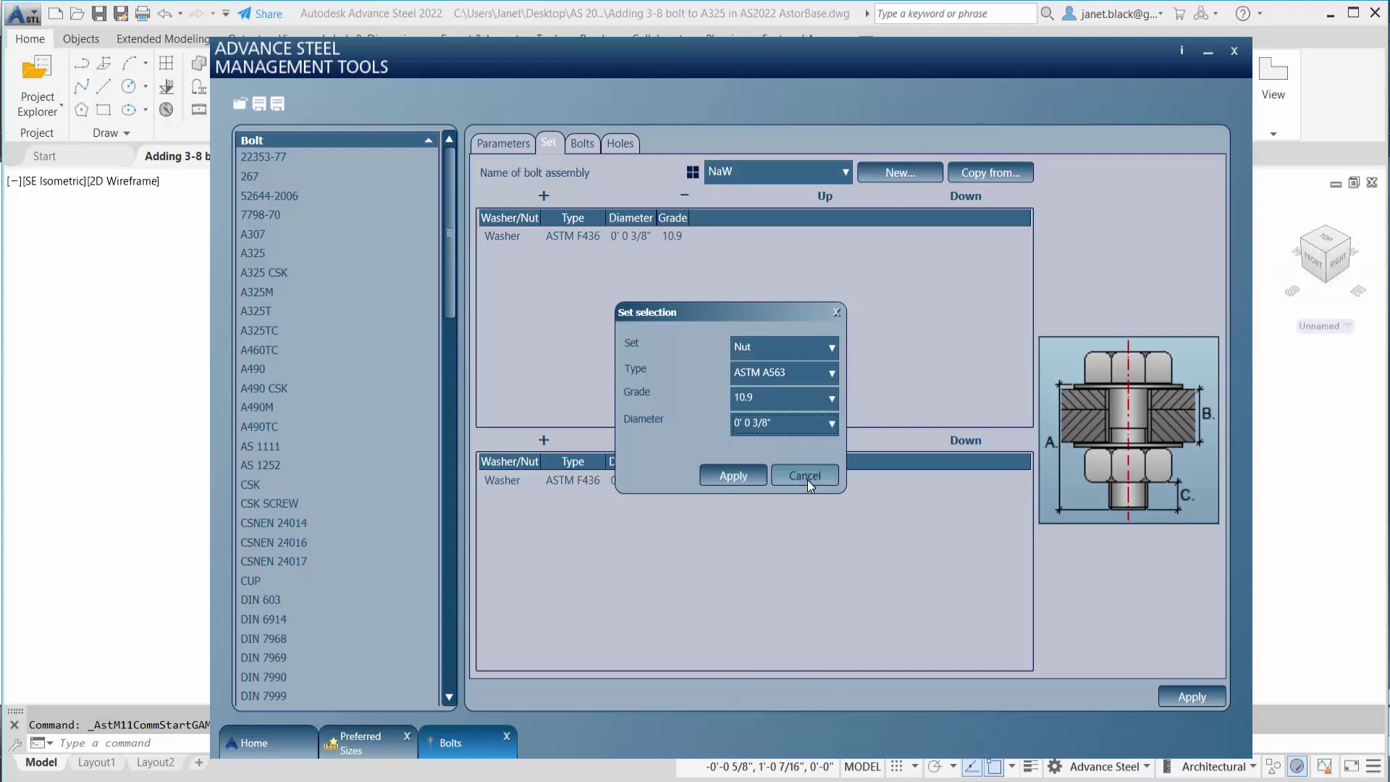
click(730, 476)
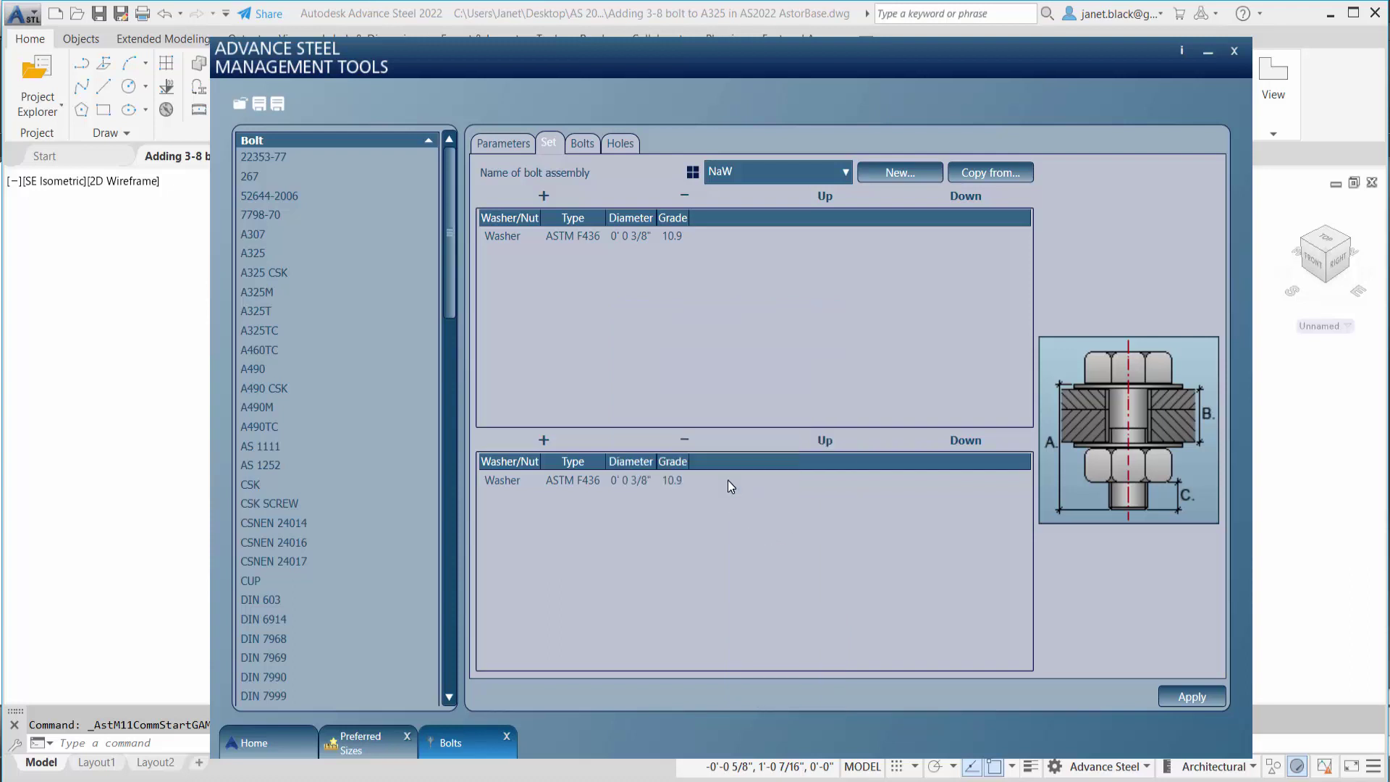
Apply the NaW set changes, then review the Parameters tab and return to the Set tab.
click(1188, 696)
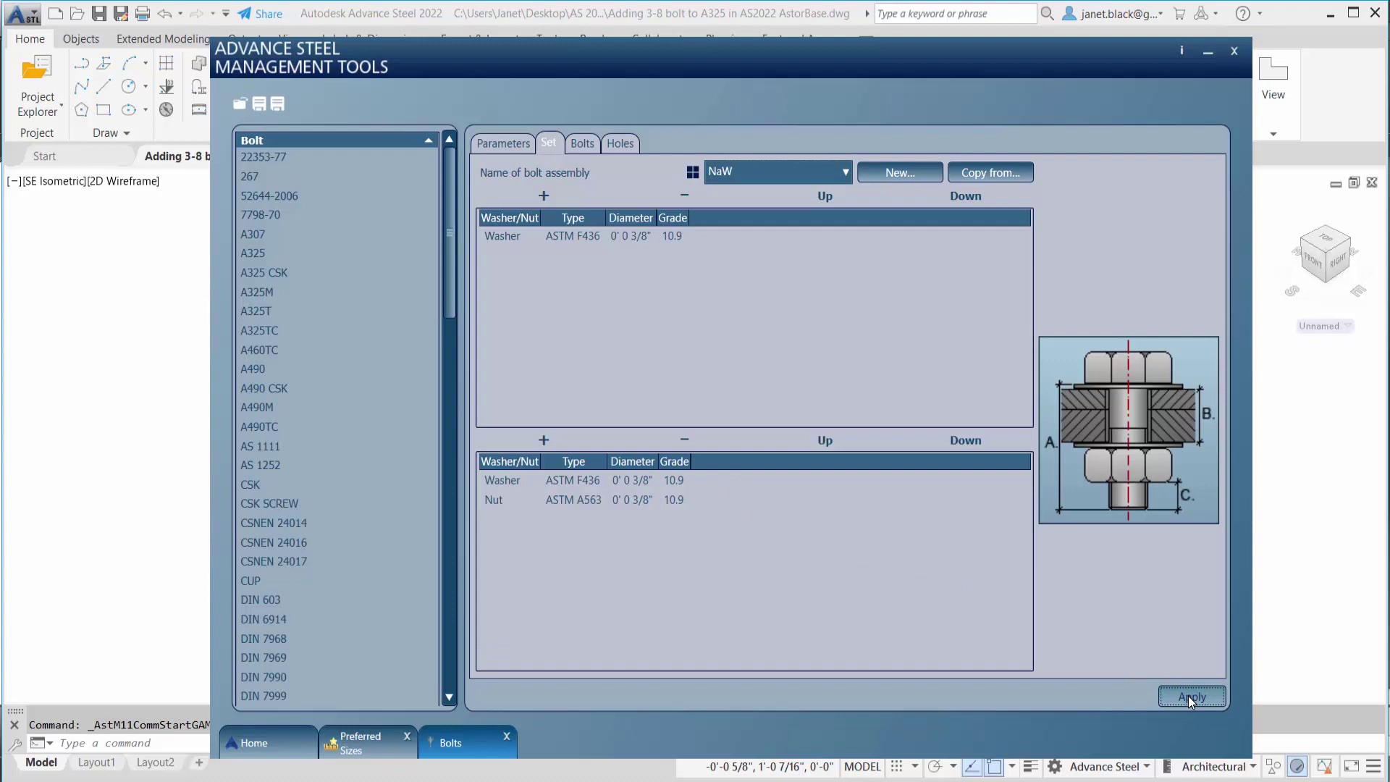
click(516, 144)
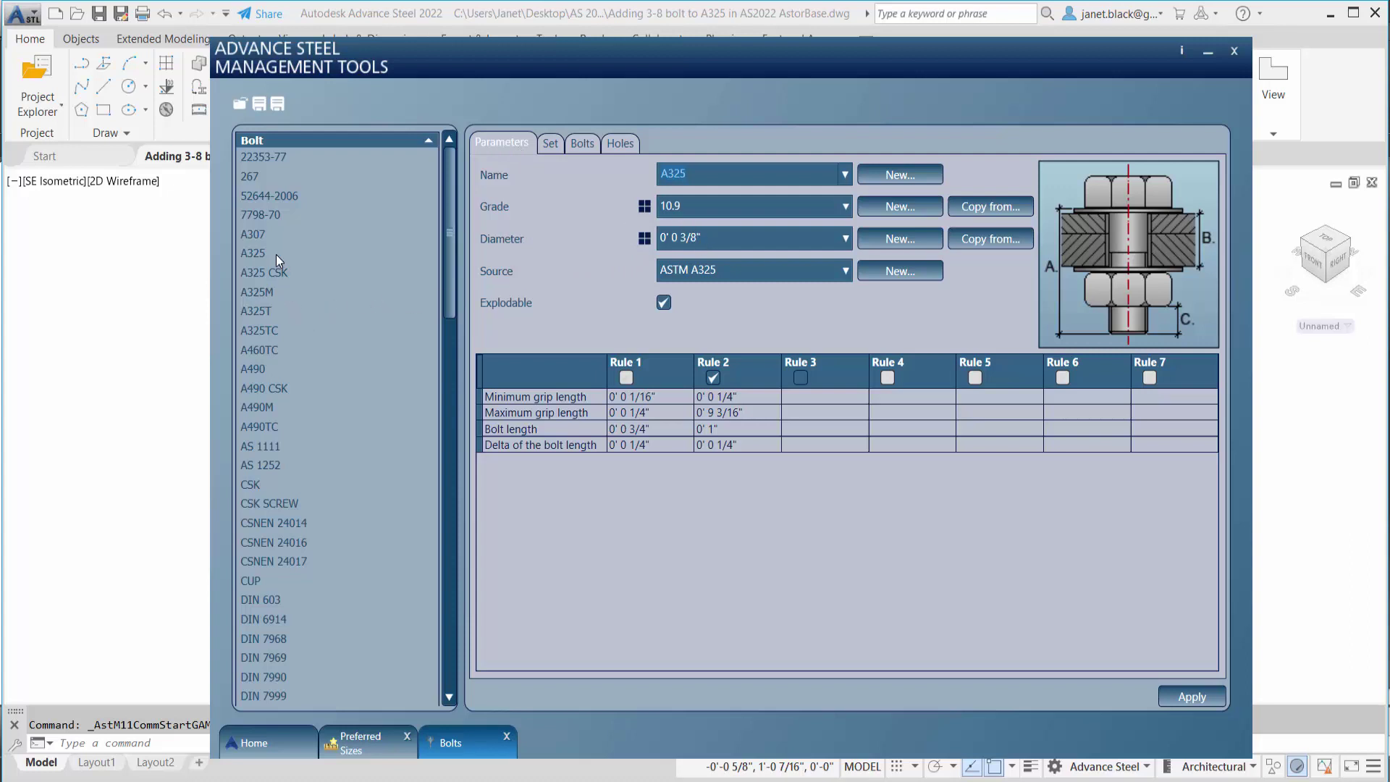
click(551, 145)
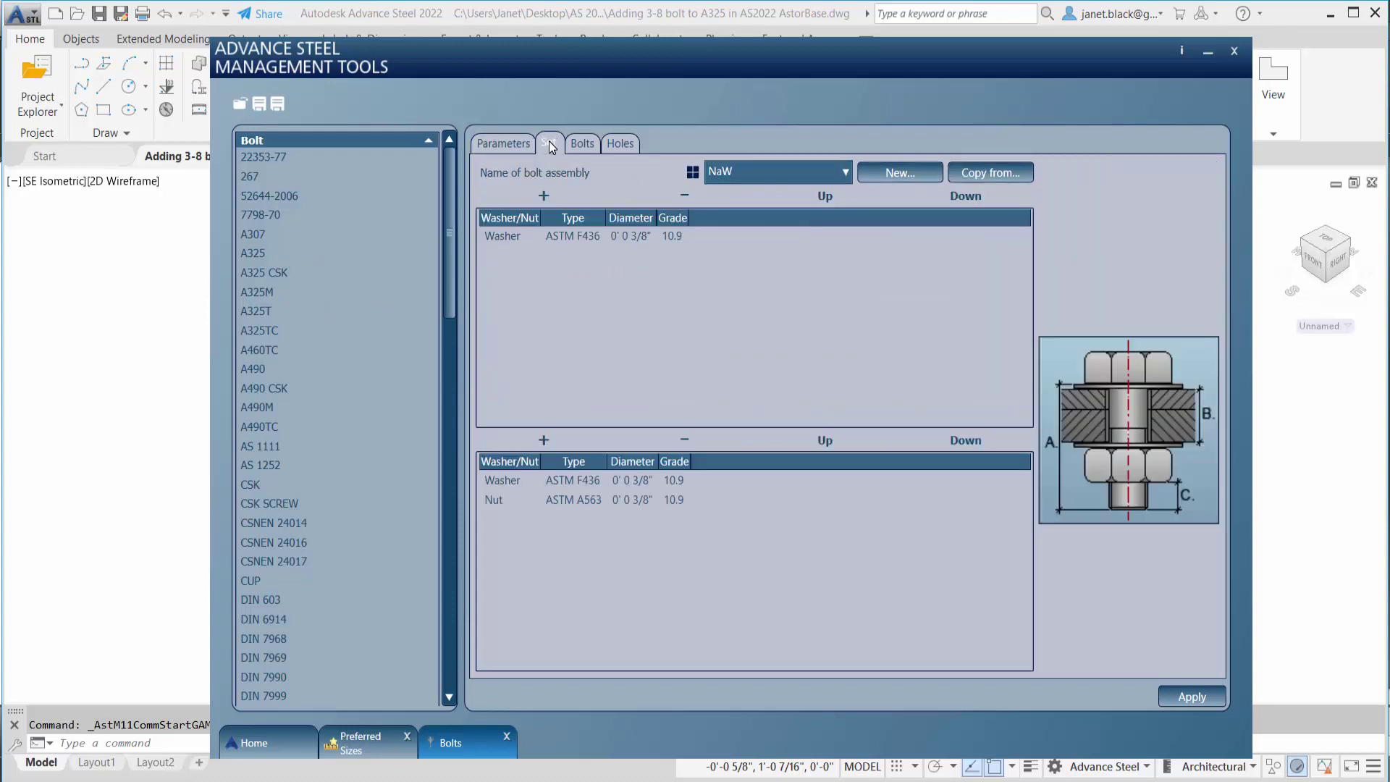
On the Bolts tab, set head dimension A to 0' 0 5/8".
click(584, 146)
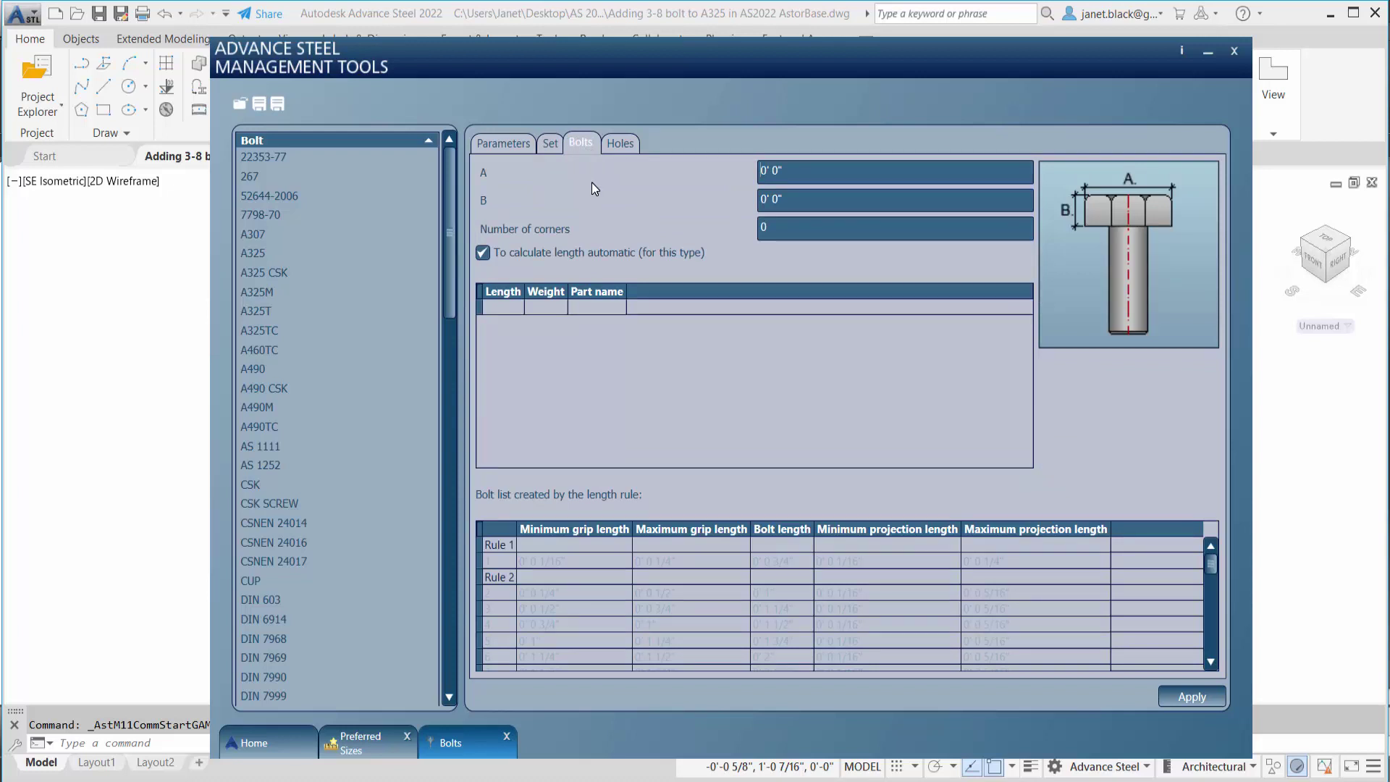
click(810, 172)
text(1/4)
click(783, 172)
key(Delete)
text(5)
click(794, 172)
key(BackSpace)
text(8)
key(Tab)
Set head dimension B to 0' 0 1/4" and the number of corners to 6.
text(0' 0 5/8")
click(785, 202)
key(BackSpace)
text(1)
click(794, 201)
key(BackSpace)
text(4)
double_click(760, 229)
text(6)
Add a 1" length row with weight 35oz and part name A325-3/8x1.
click(505, 308)
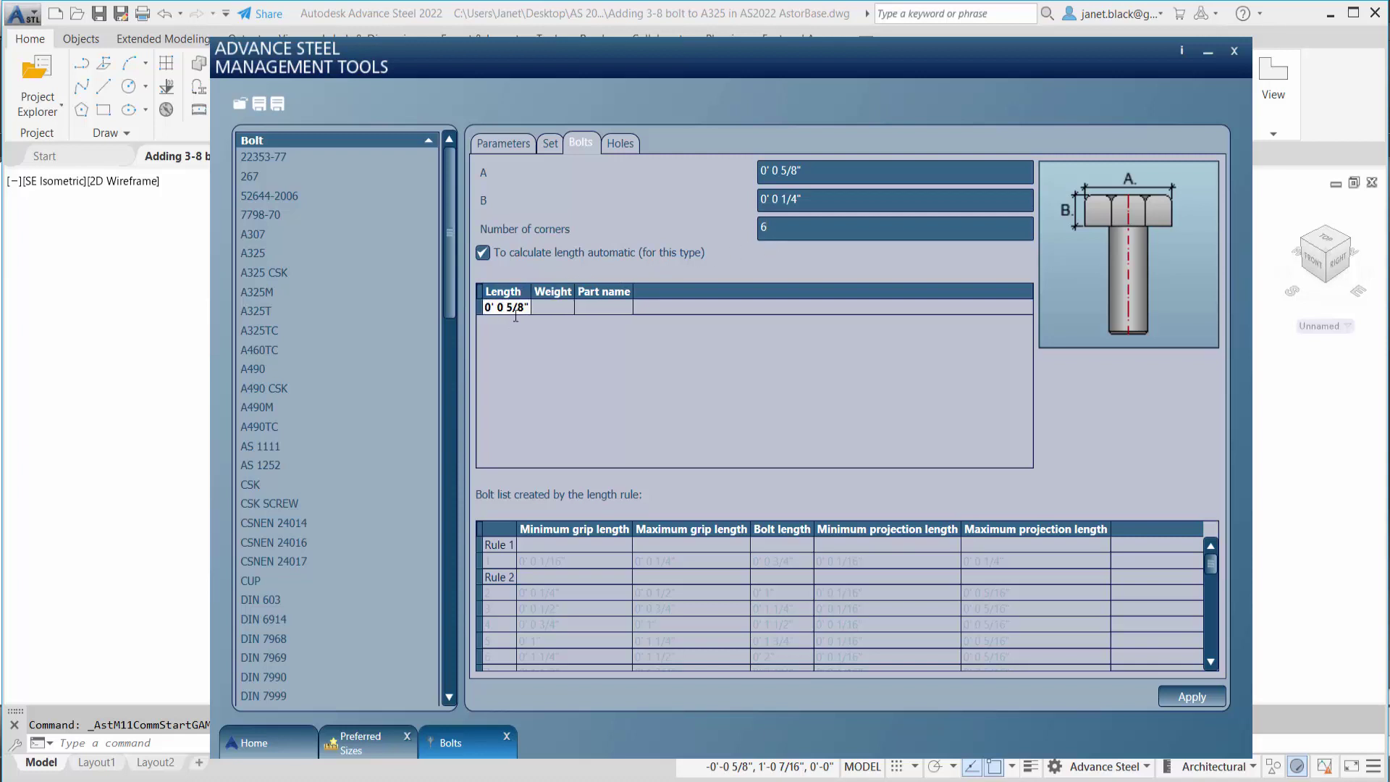
drag(518, 307, 499, 305)
text(1)
click(546, 307)
text(35)
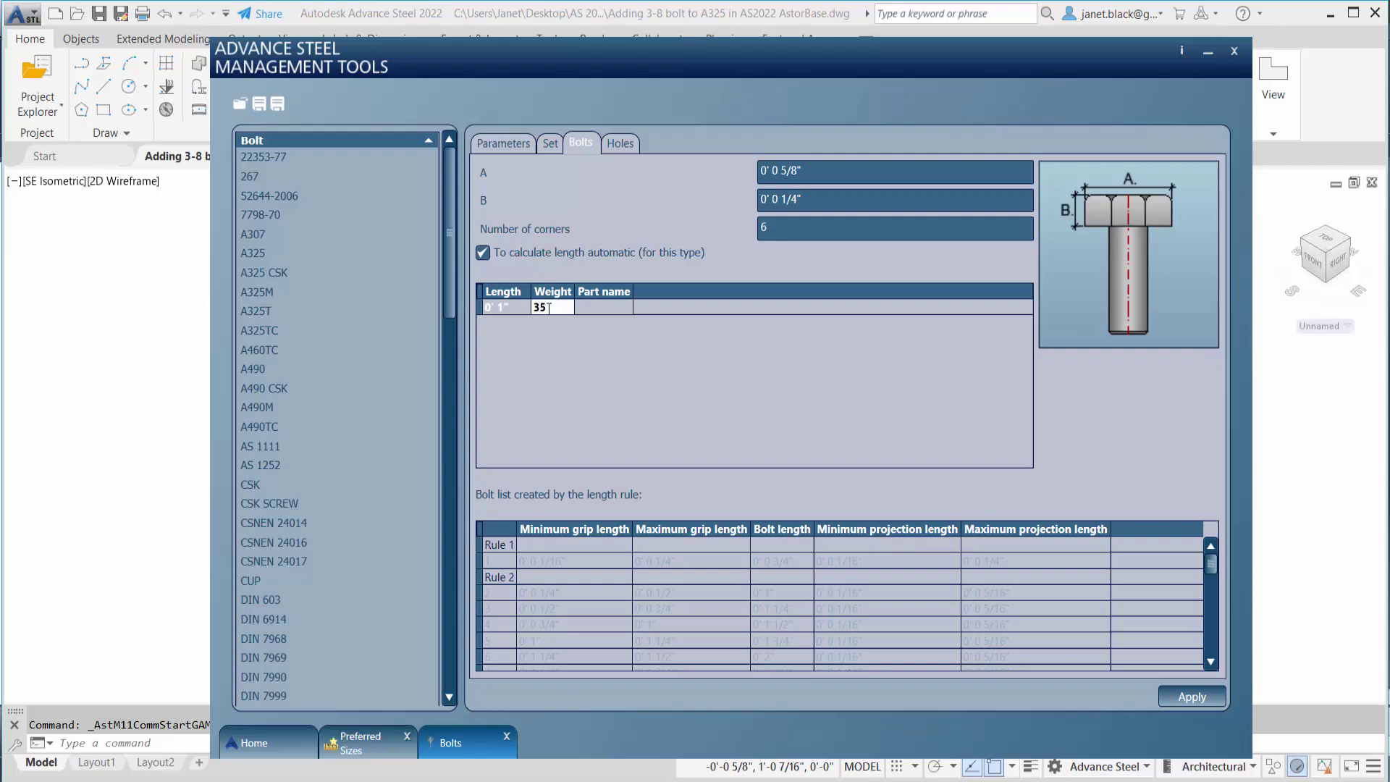
text(oz)
key(Tab)
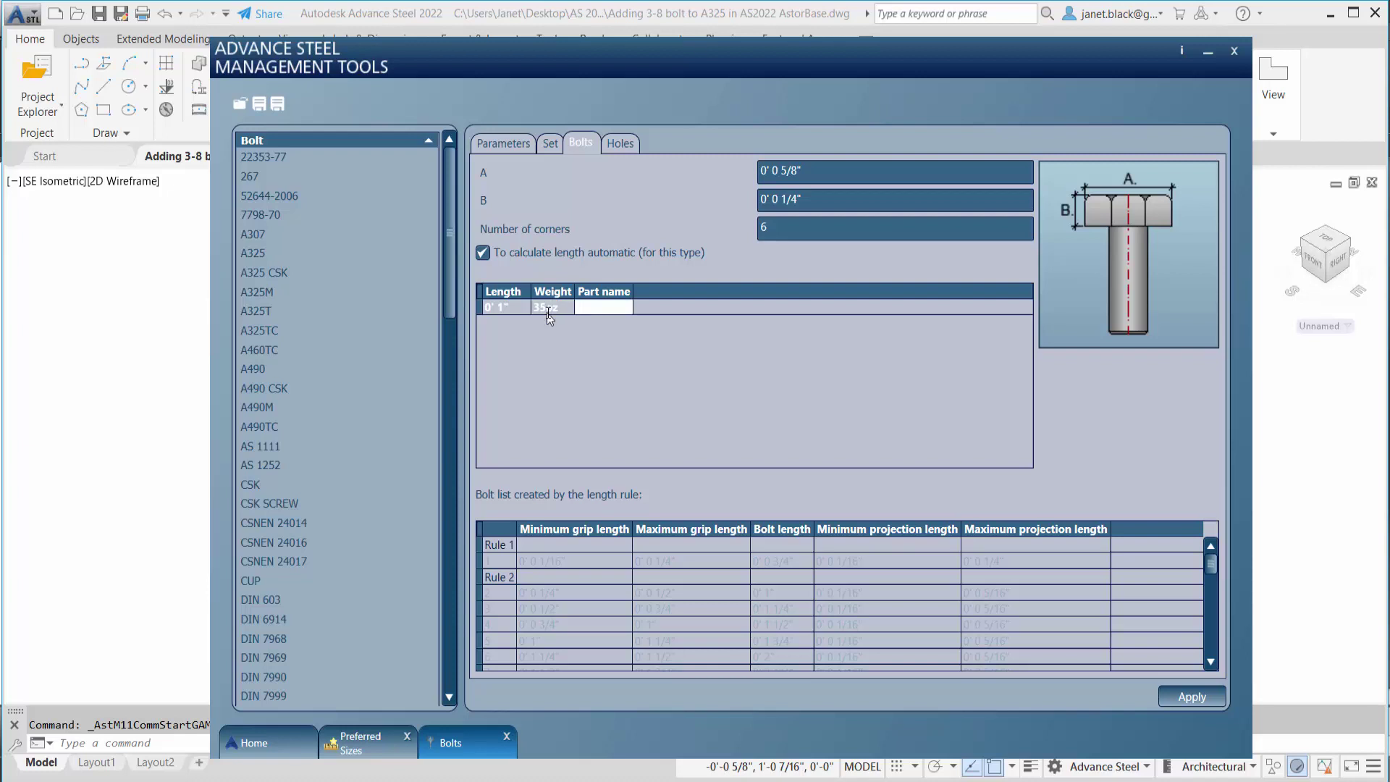
text(a)
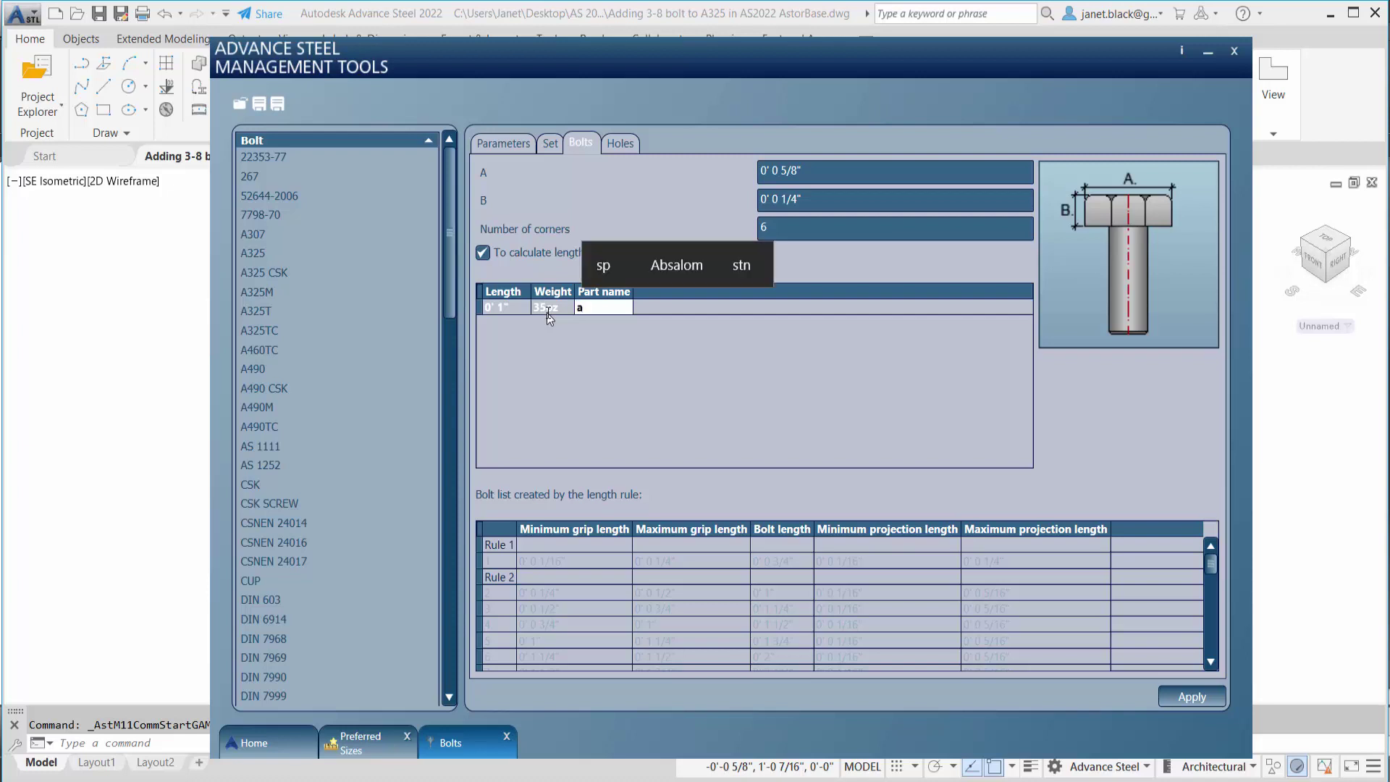
key(BackSpace)
key(Caps_Lock)
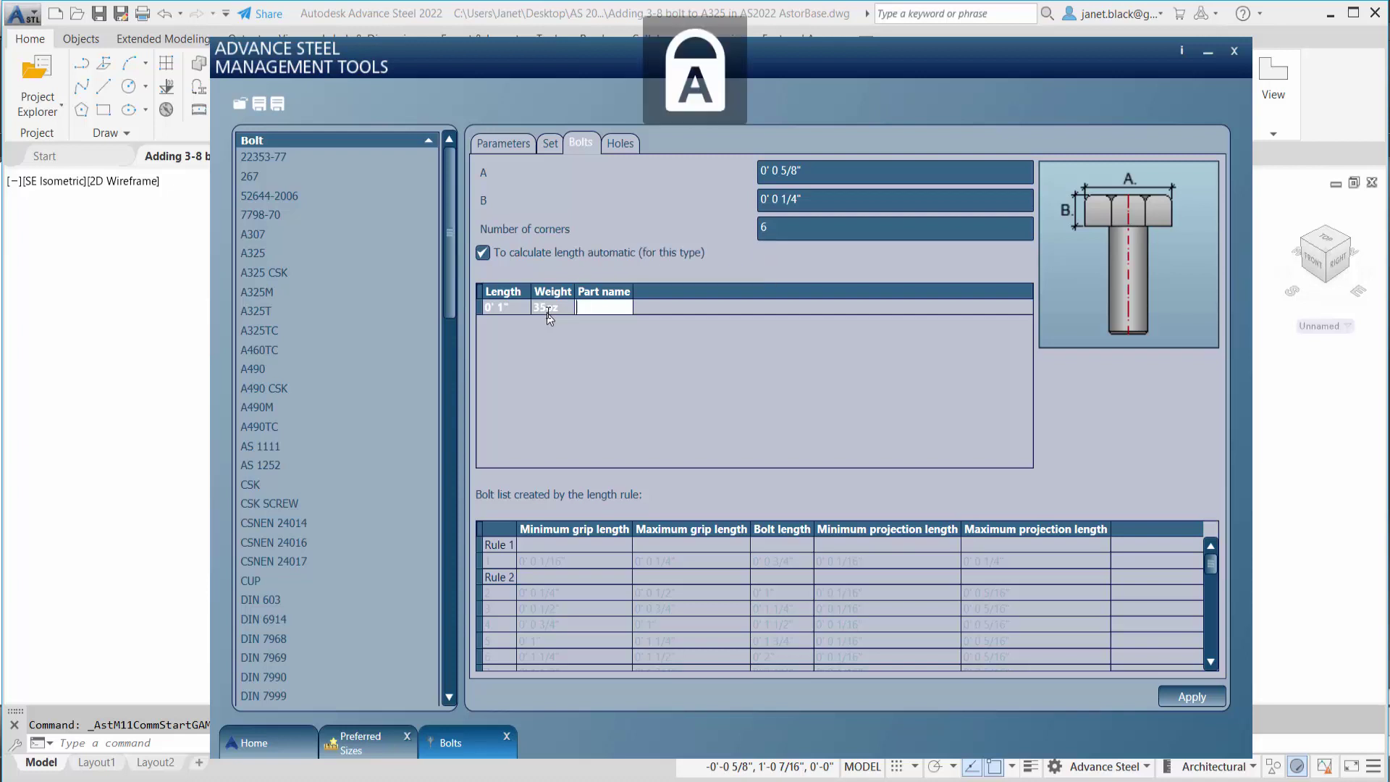
text(A325)
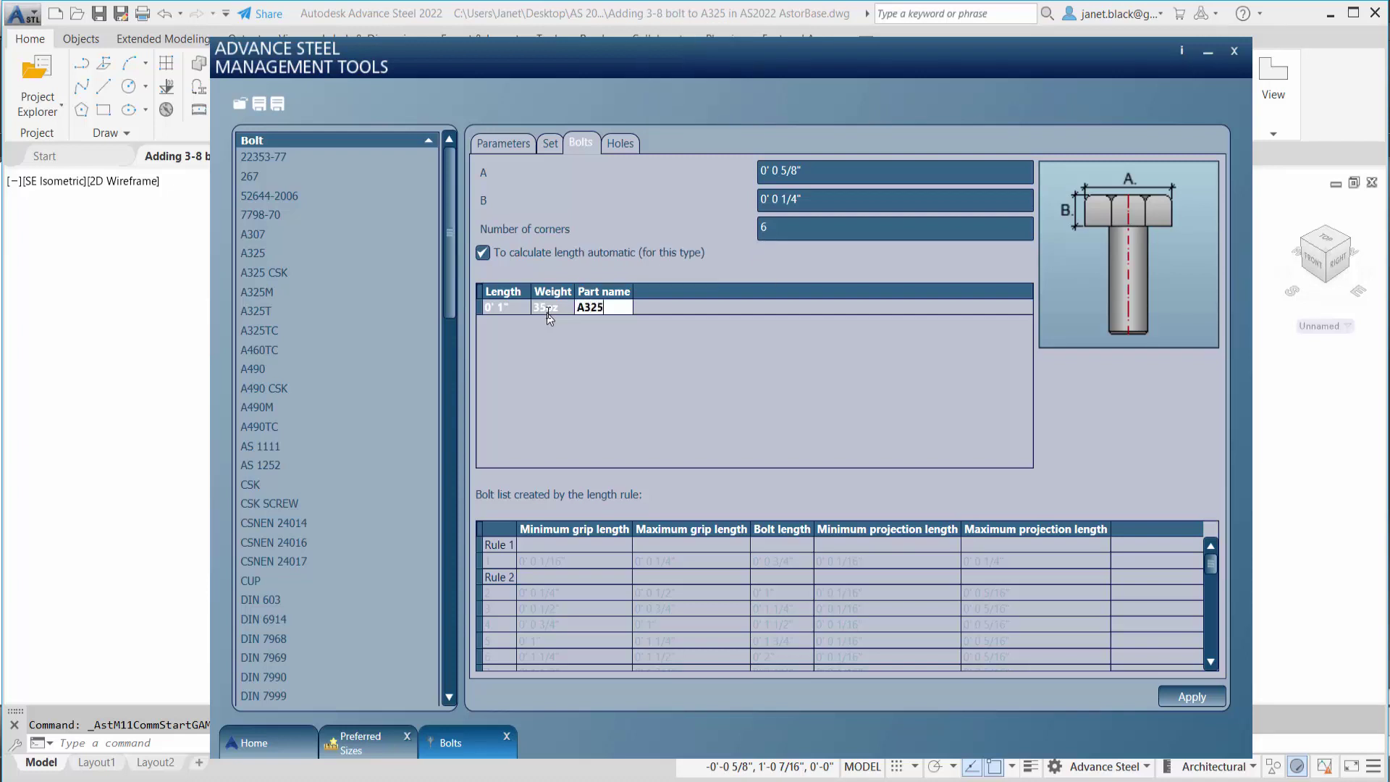
text(-3/8x1)
key(Return)
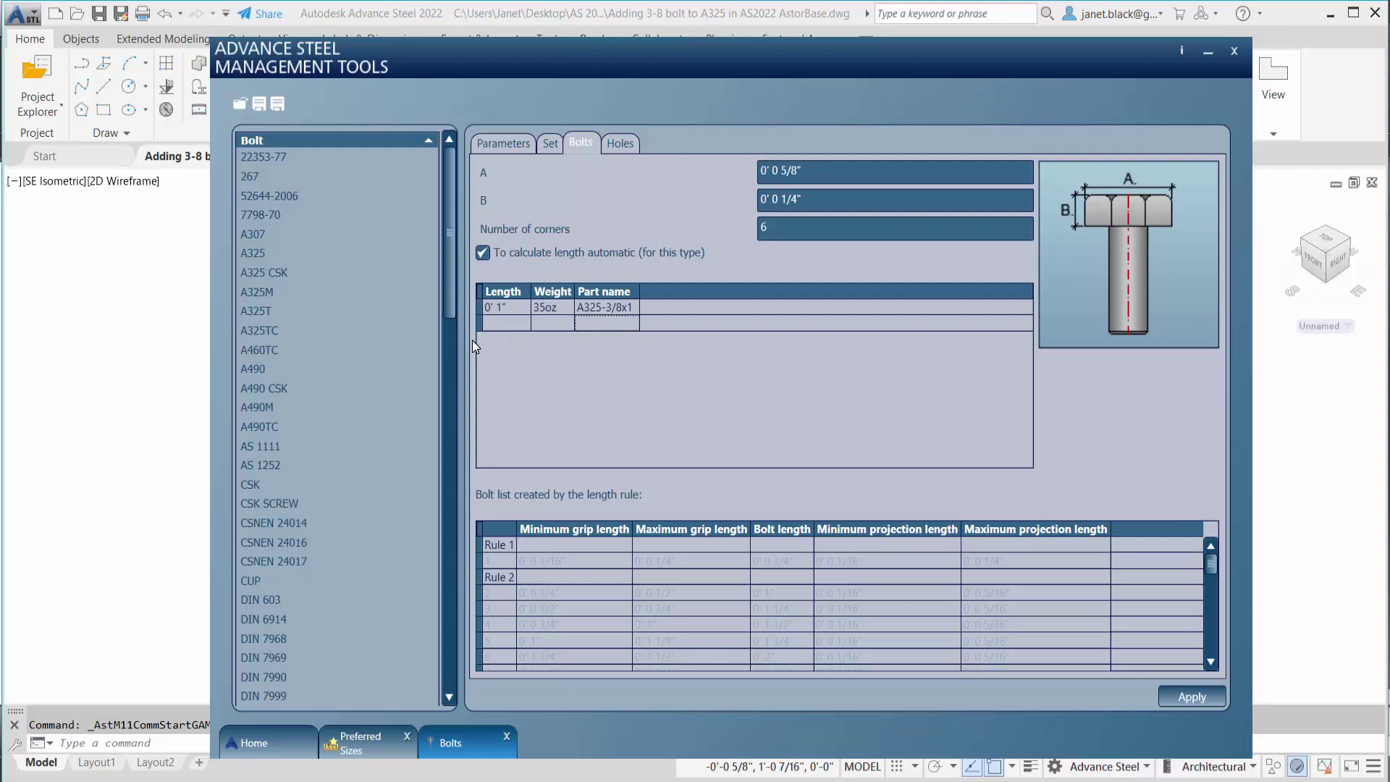
Add a second length row with the same 35oz weight and part name A325-3/8x1 1/4.
click(500, 321)
text(0' 0 1/4)
click(546, 322)
click(559, 304)
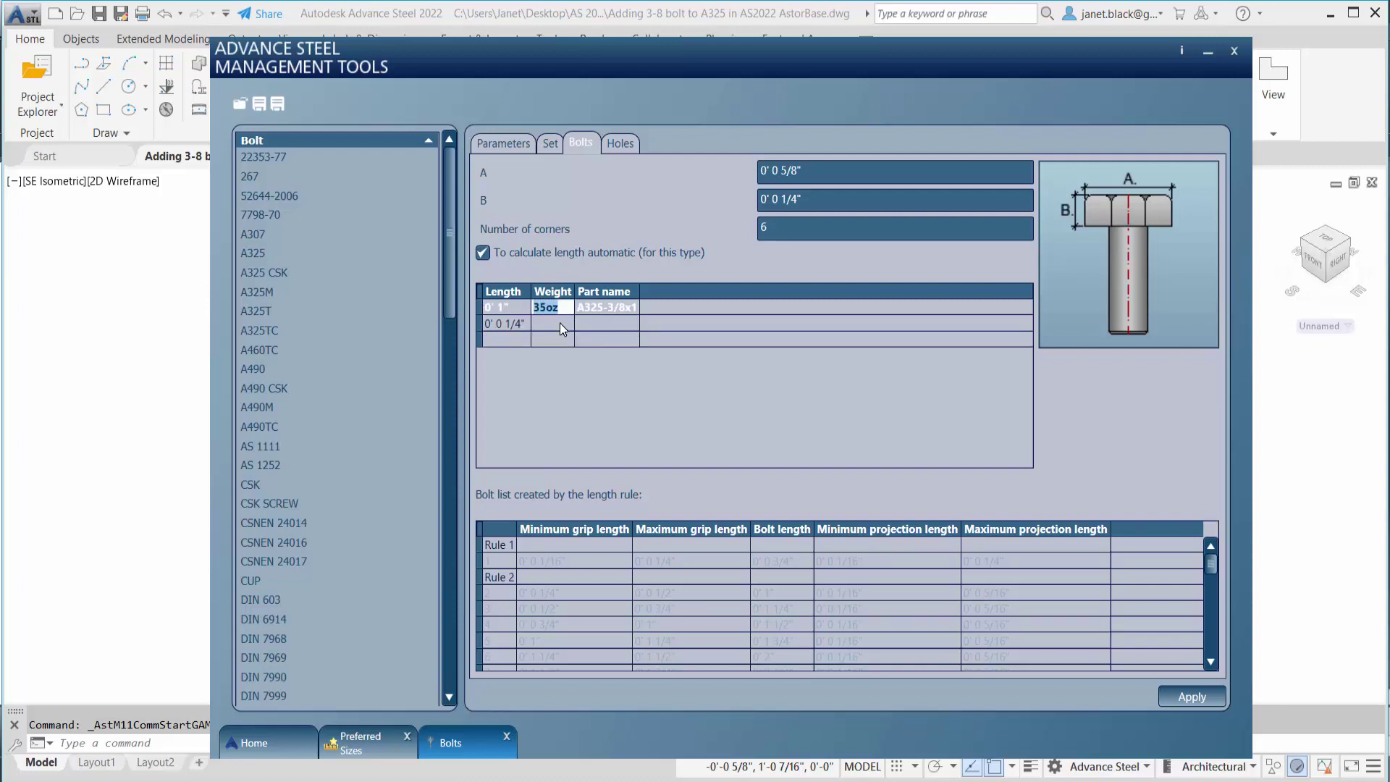
click(559, 323)
text(35oz)
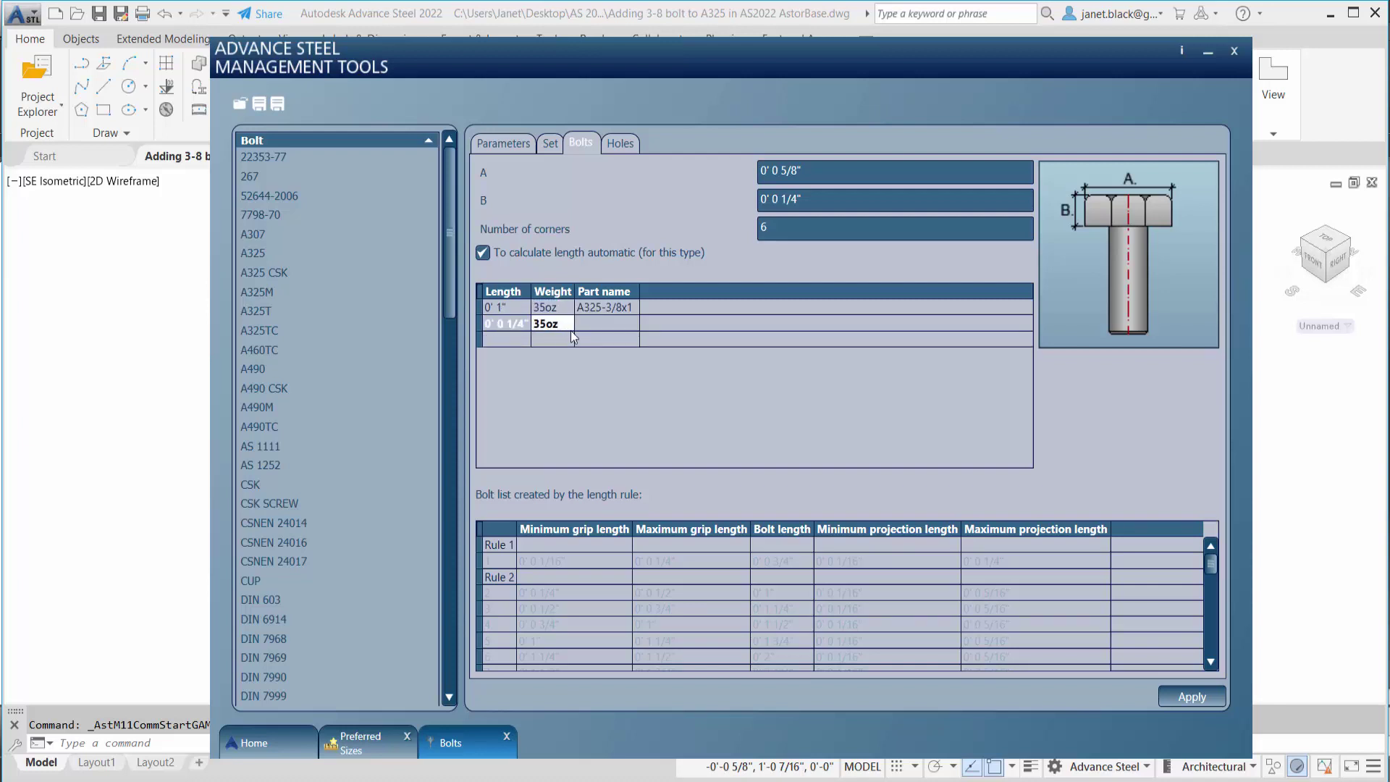
click(634, 305)
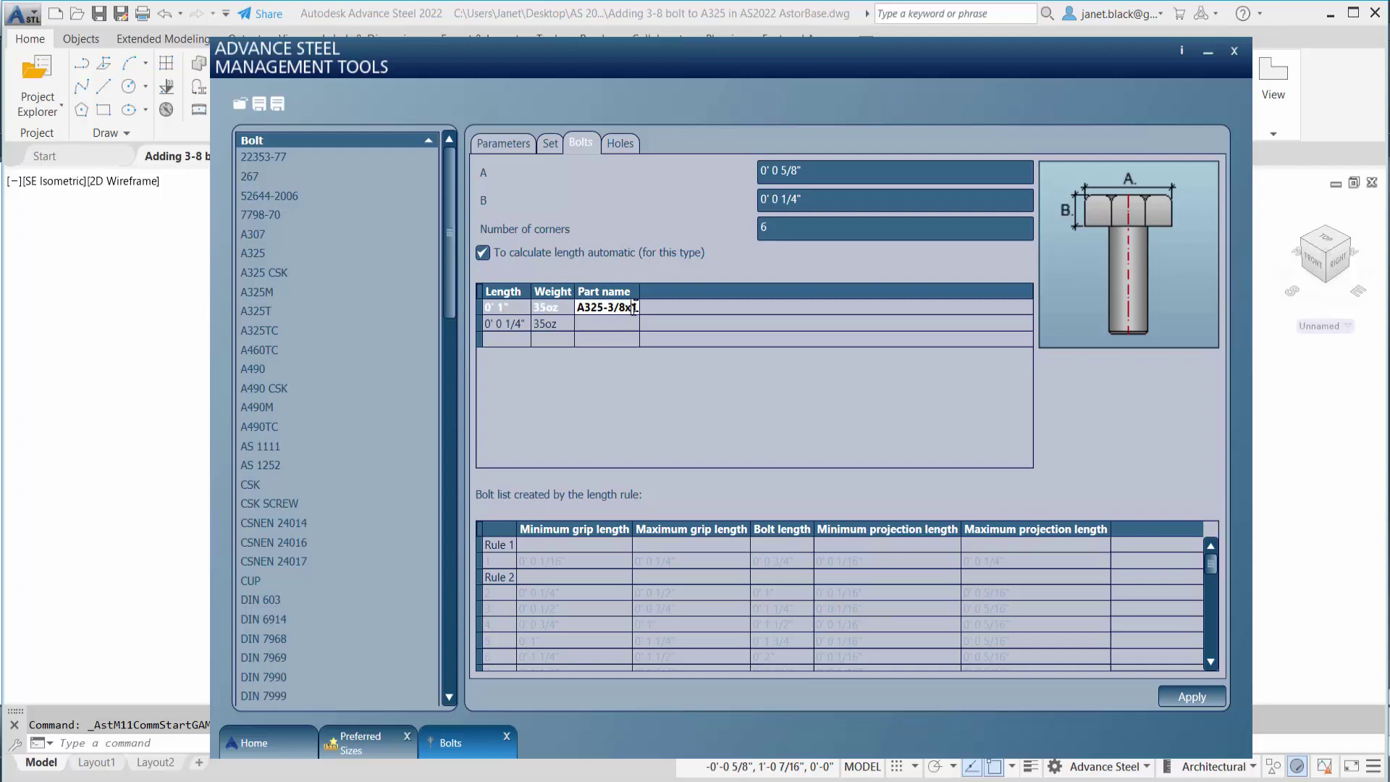
key(ctrl+a)
key(ctrl+c)
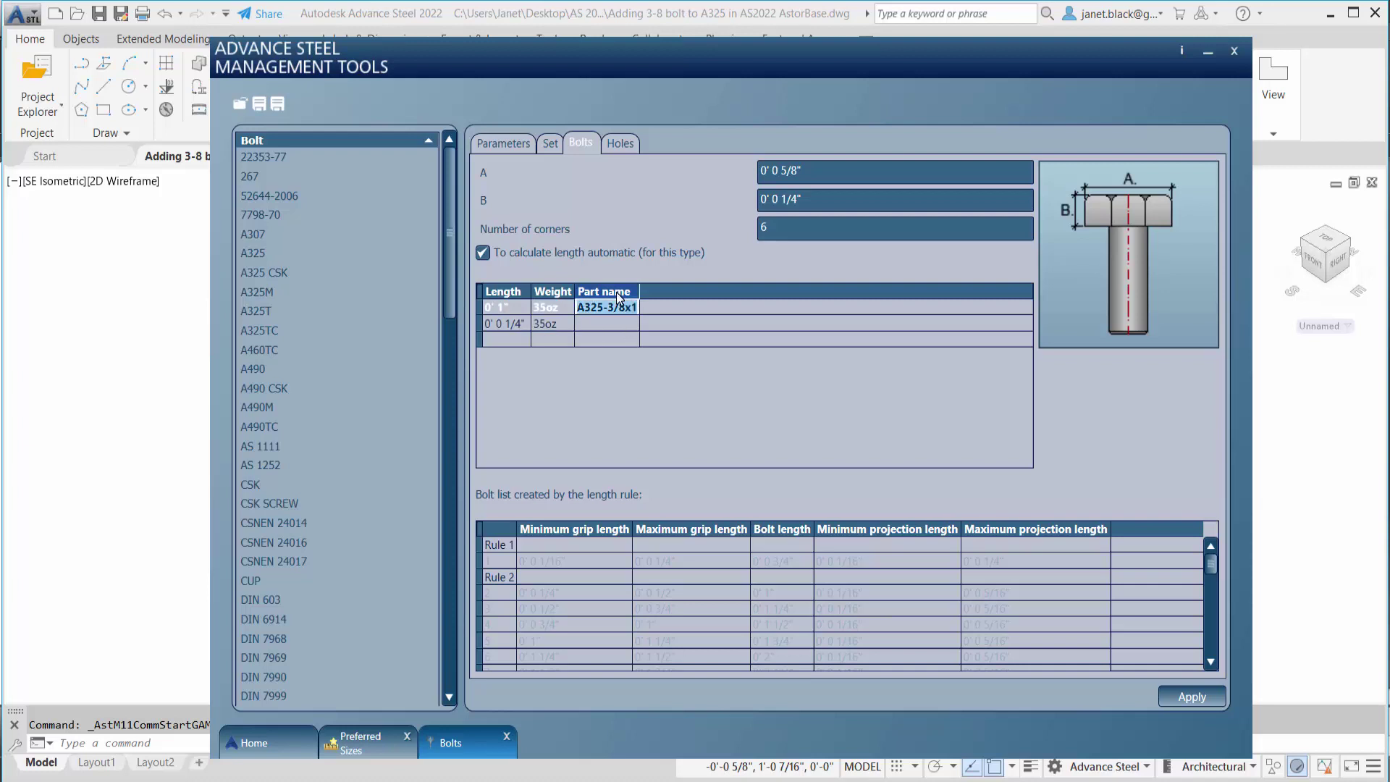
click(598, 325)
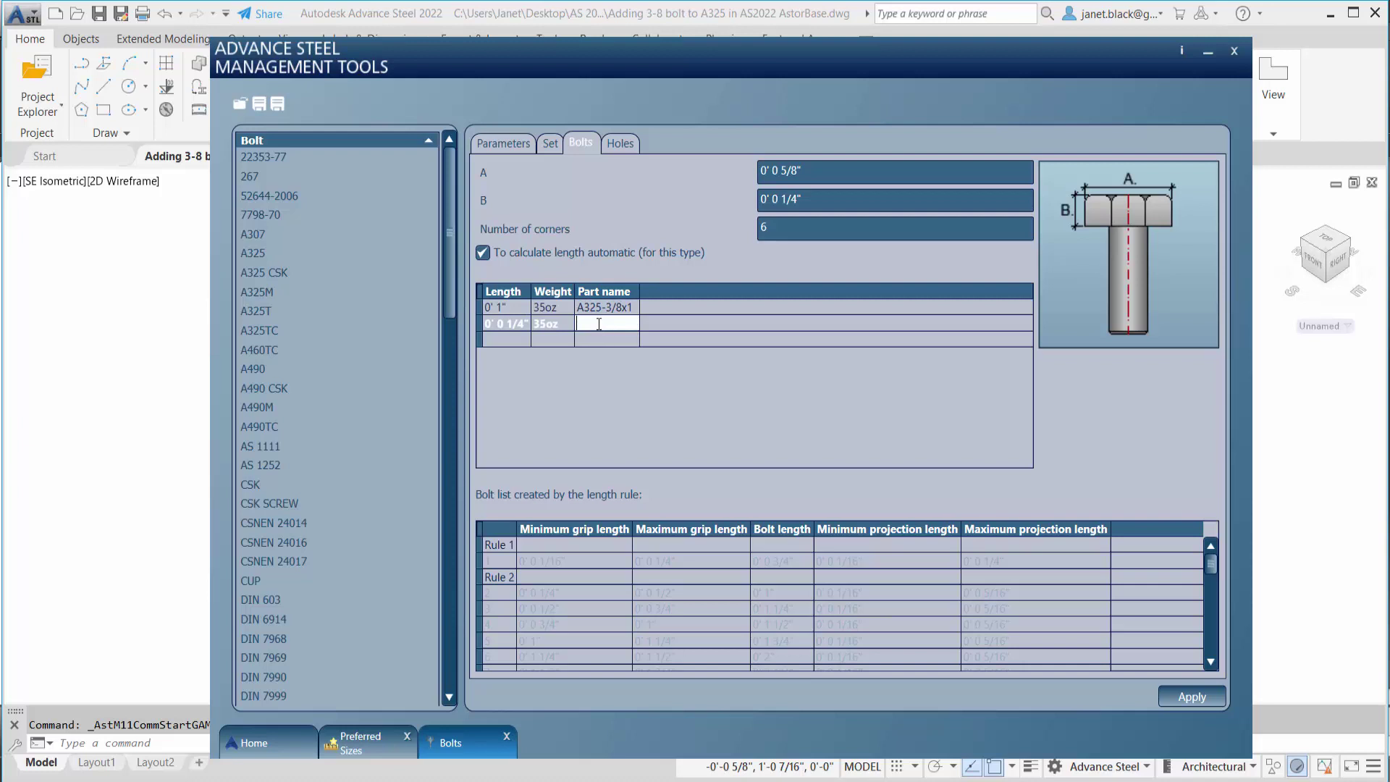
key(ctrl+v)
text(1/4)
click(502, 324)
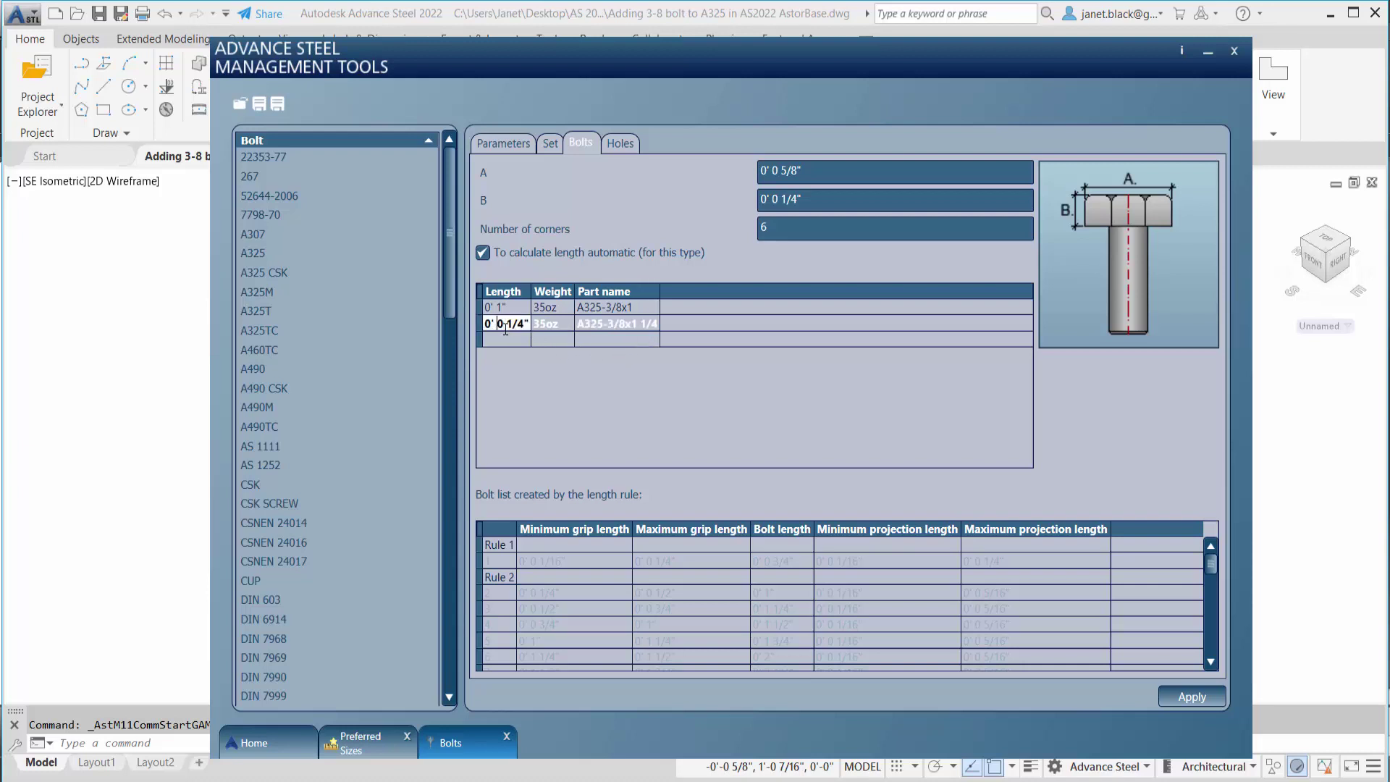
Copy the second row's length into a new third length row.
click(479, 323)
click(494, 338)
text(0' 0 1/4")
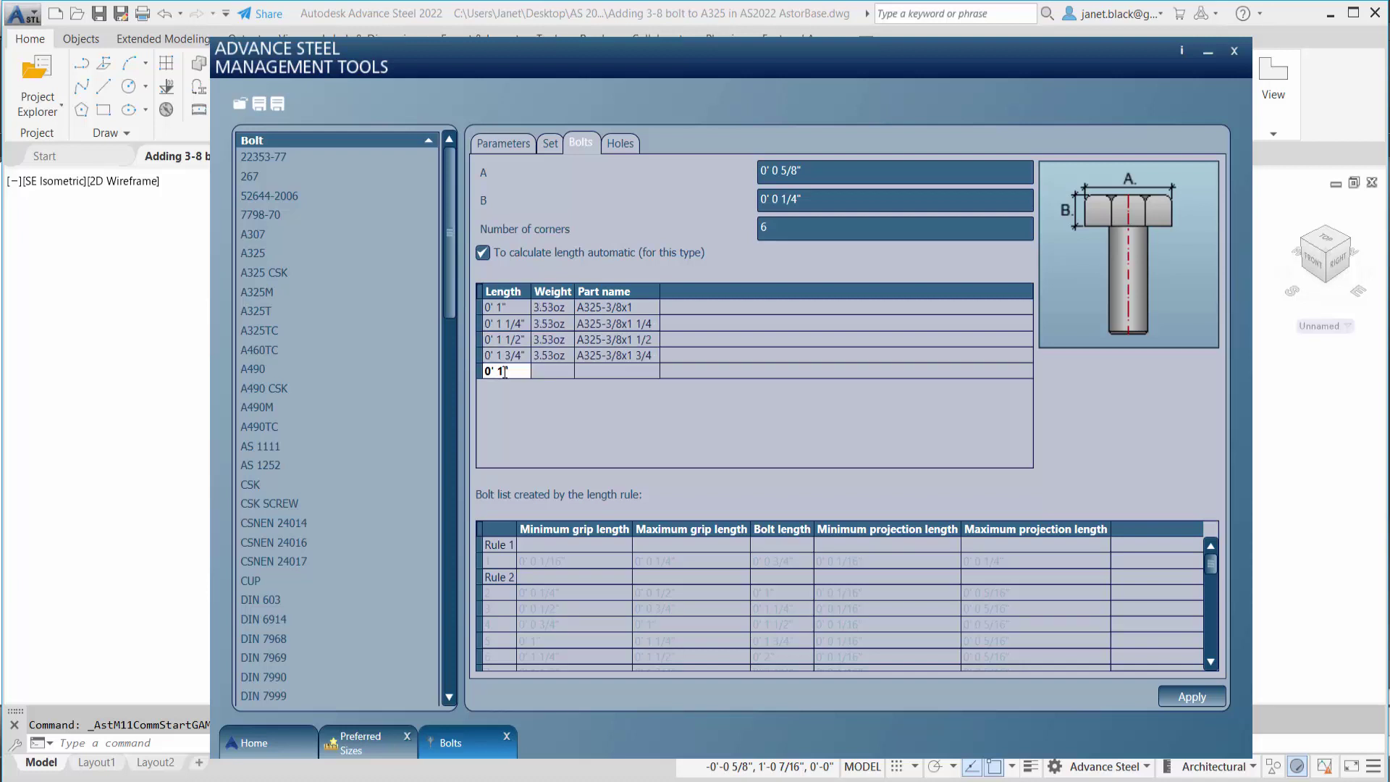
Correct the third row's length digit to 2 and apply the completed length list.
key(BackSpace)
text(25-3/8x4 3/4)
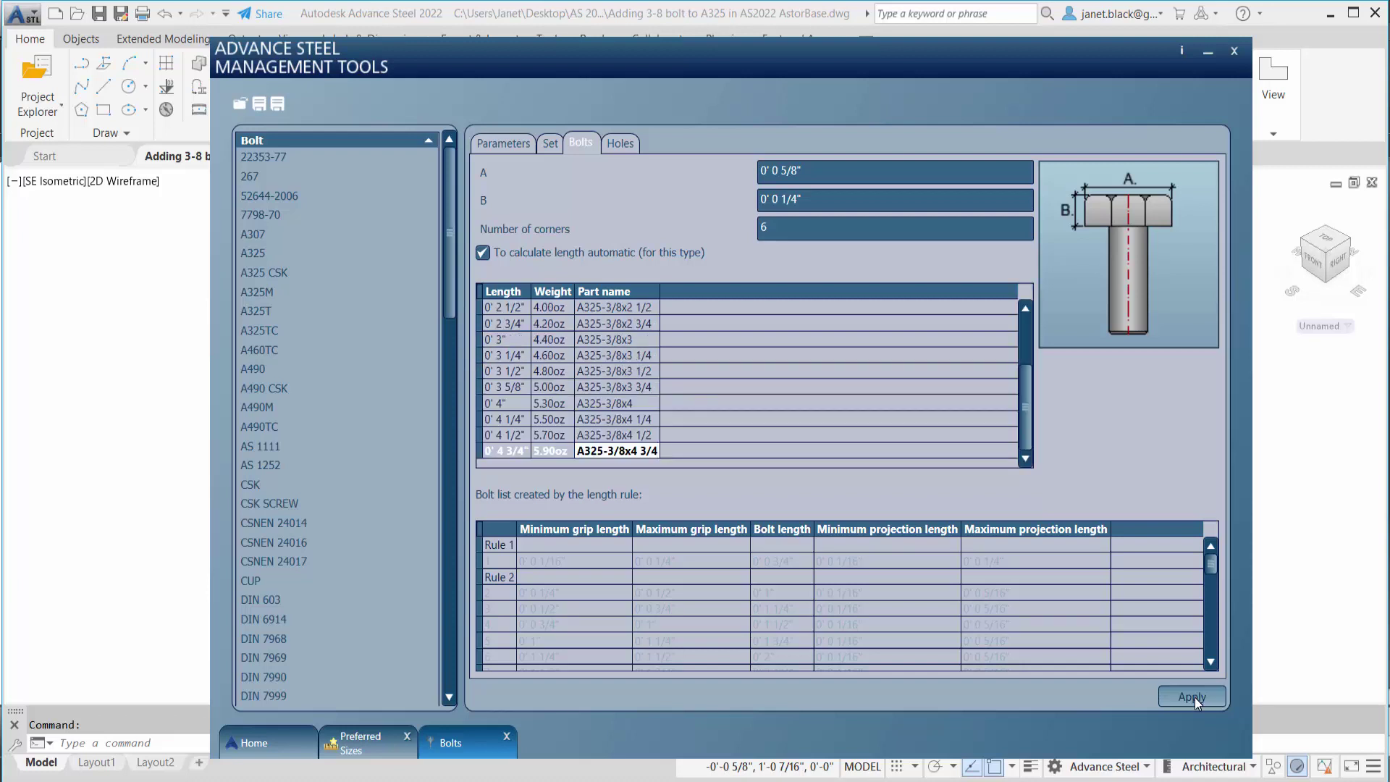
click(1193, 698)
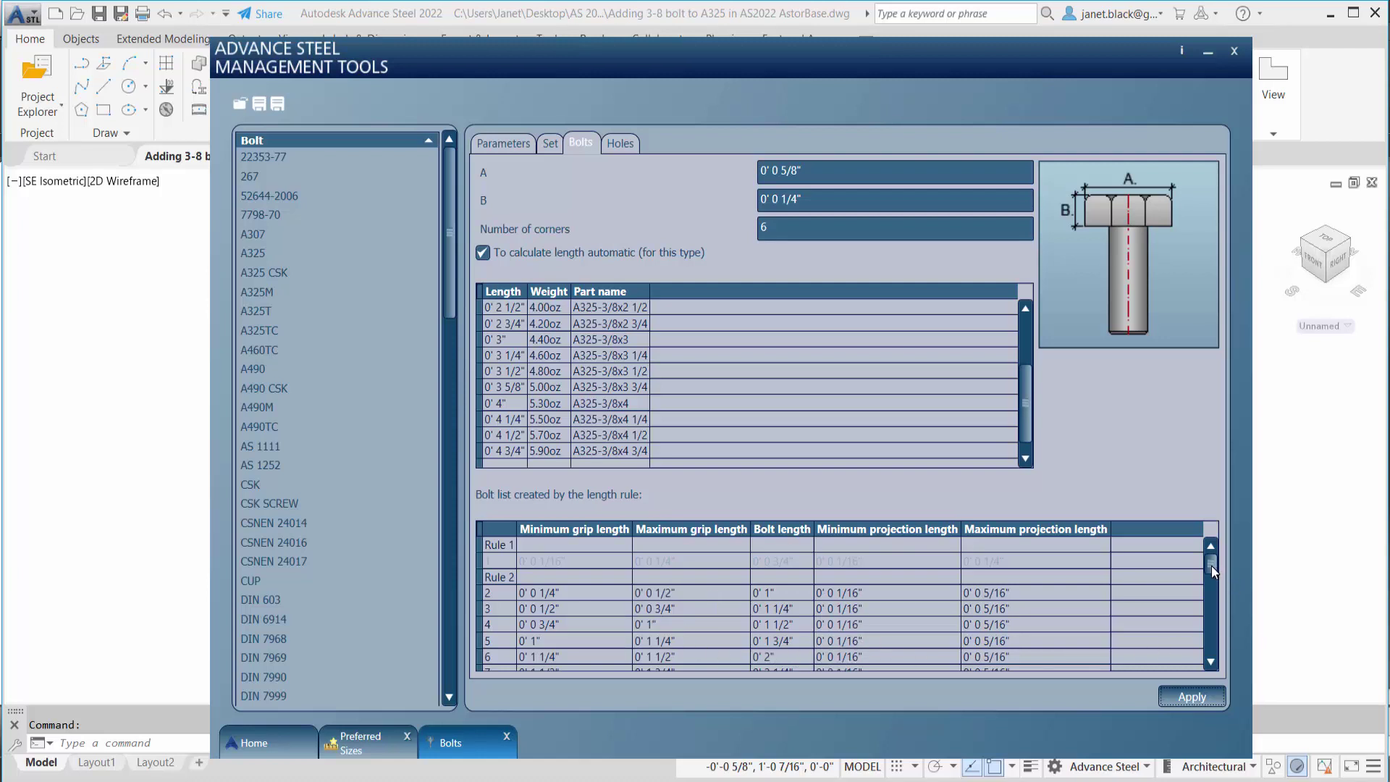
mouse_move(1210, 566)
mouse_down()
mouse_move(1210, 642)
mouse_move(1206, 553)
mouse_up()
Check the Parameters tab shows 3/8" diameter, grade 10.9, ASTM A325 source, and apply them.
click(507, 142)
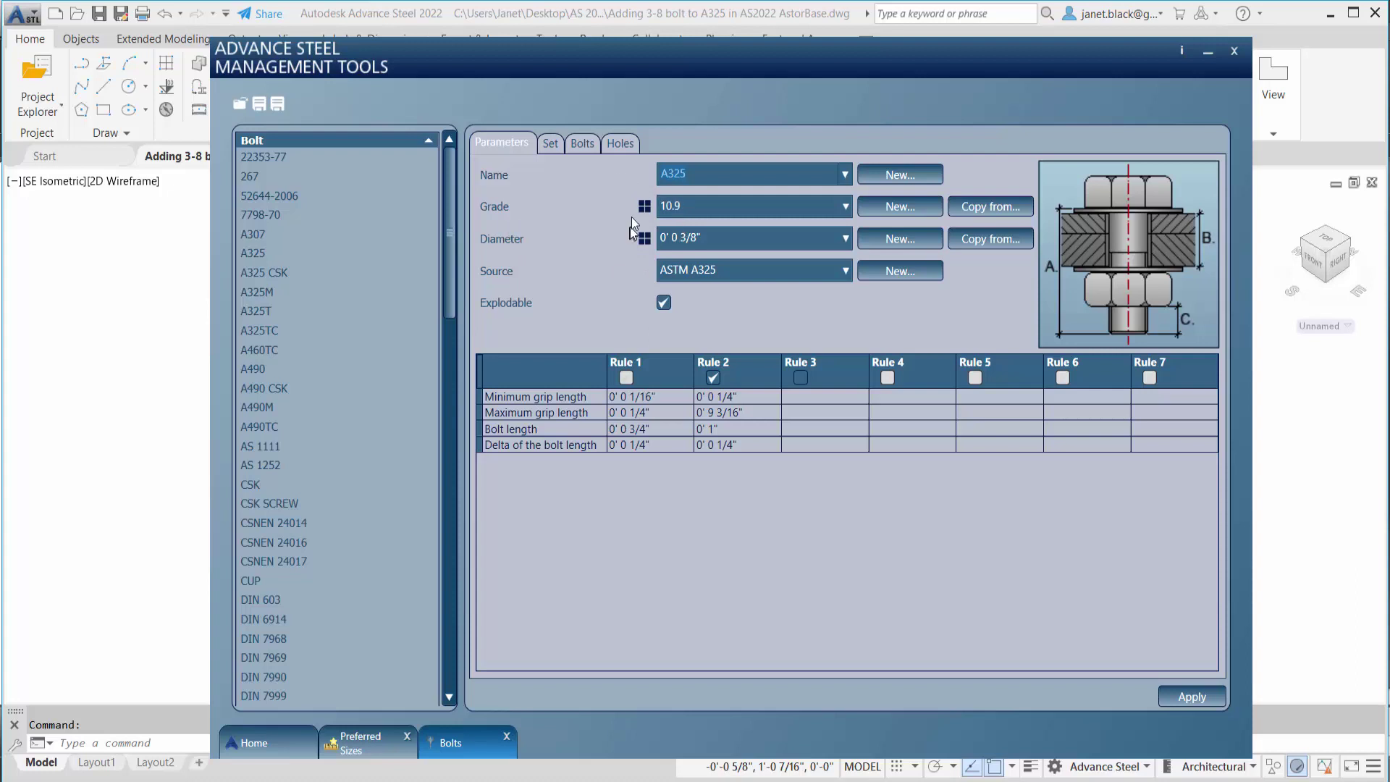
click(1197, 694)
Go to Home, open Defaults, and load the settings into Advance Steel.
click(280, 746)
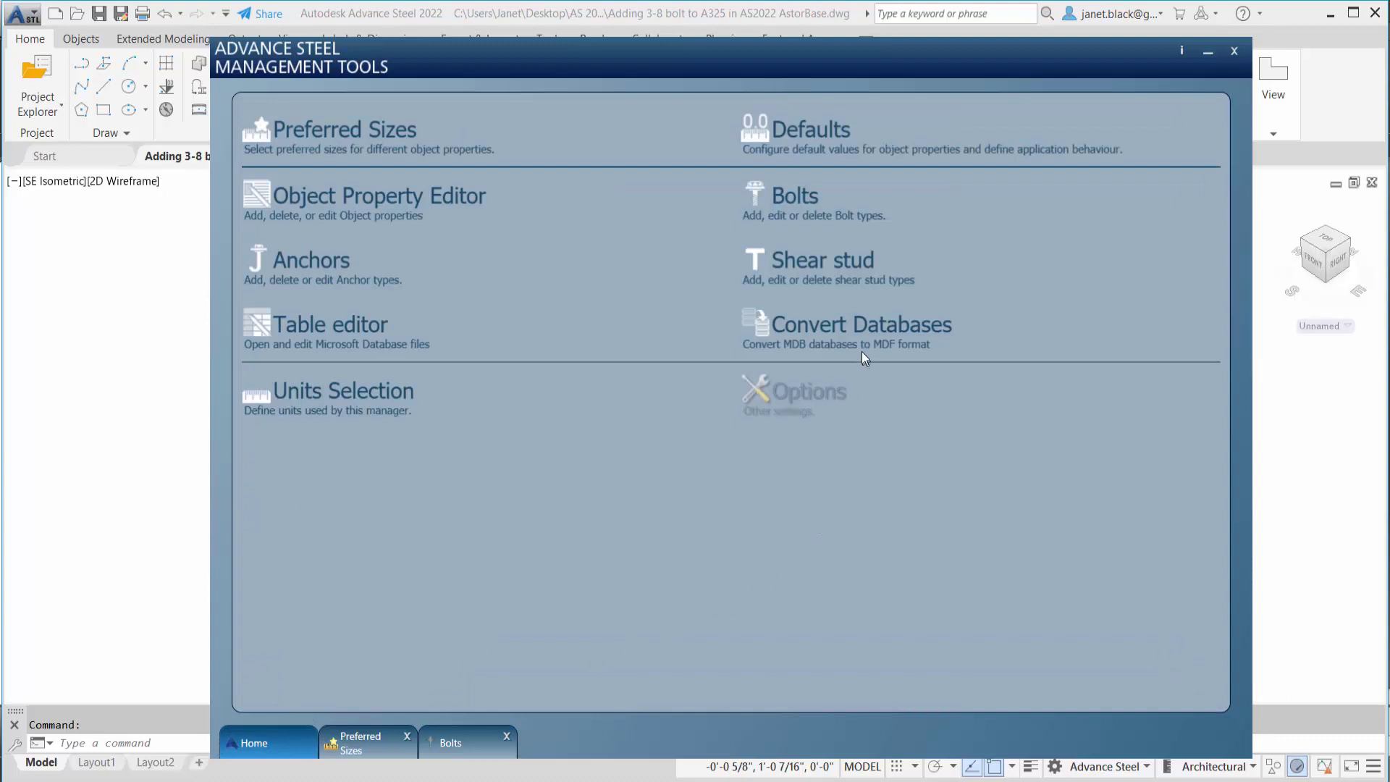
click(830, 128)
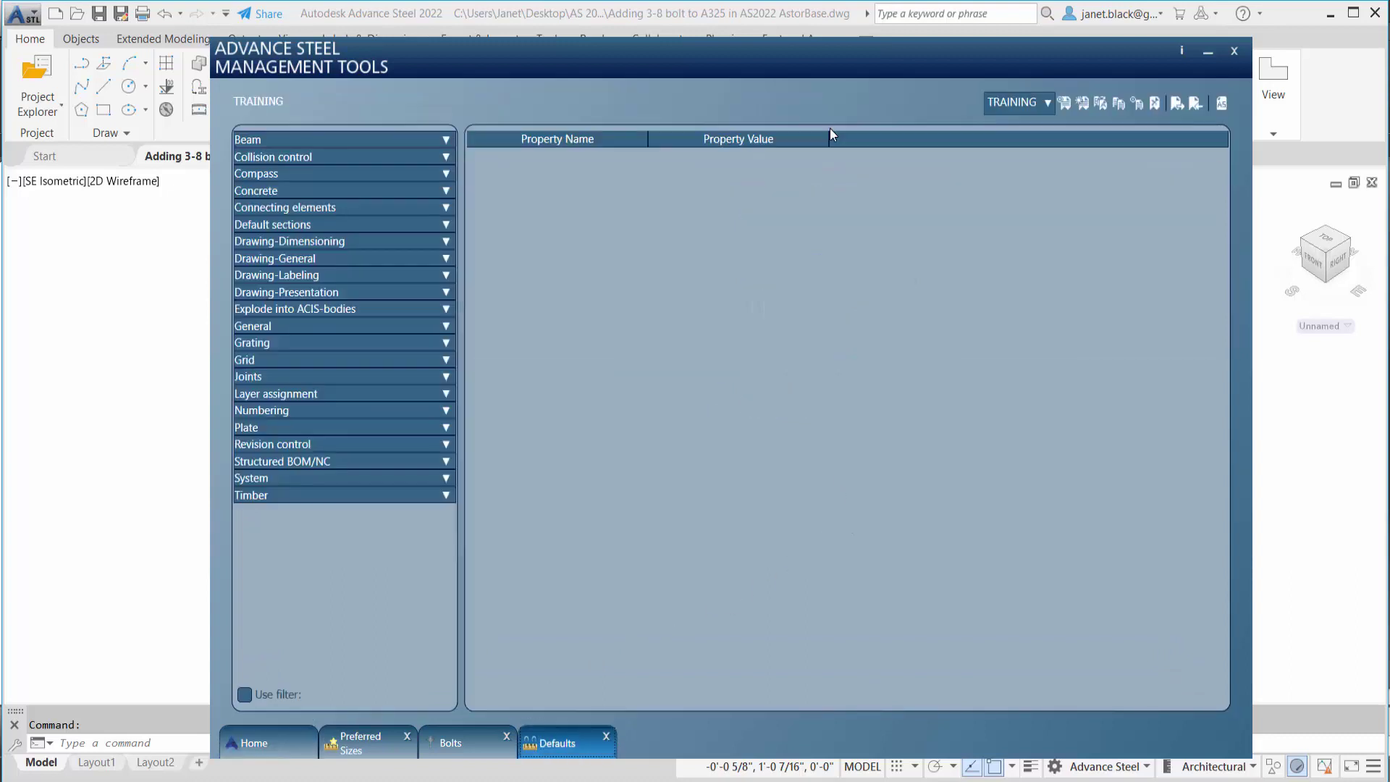
click(1221, 105)
Minimize Management Tools and run Update Defaults to reload the database data into the base plate model.
click(1207, 53)
mouse_move(1207, 58)
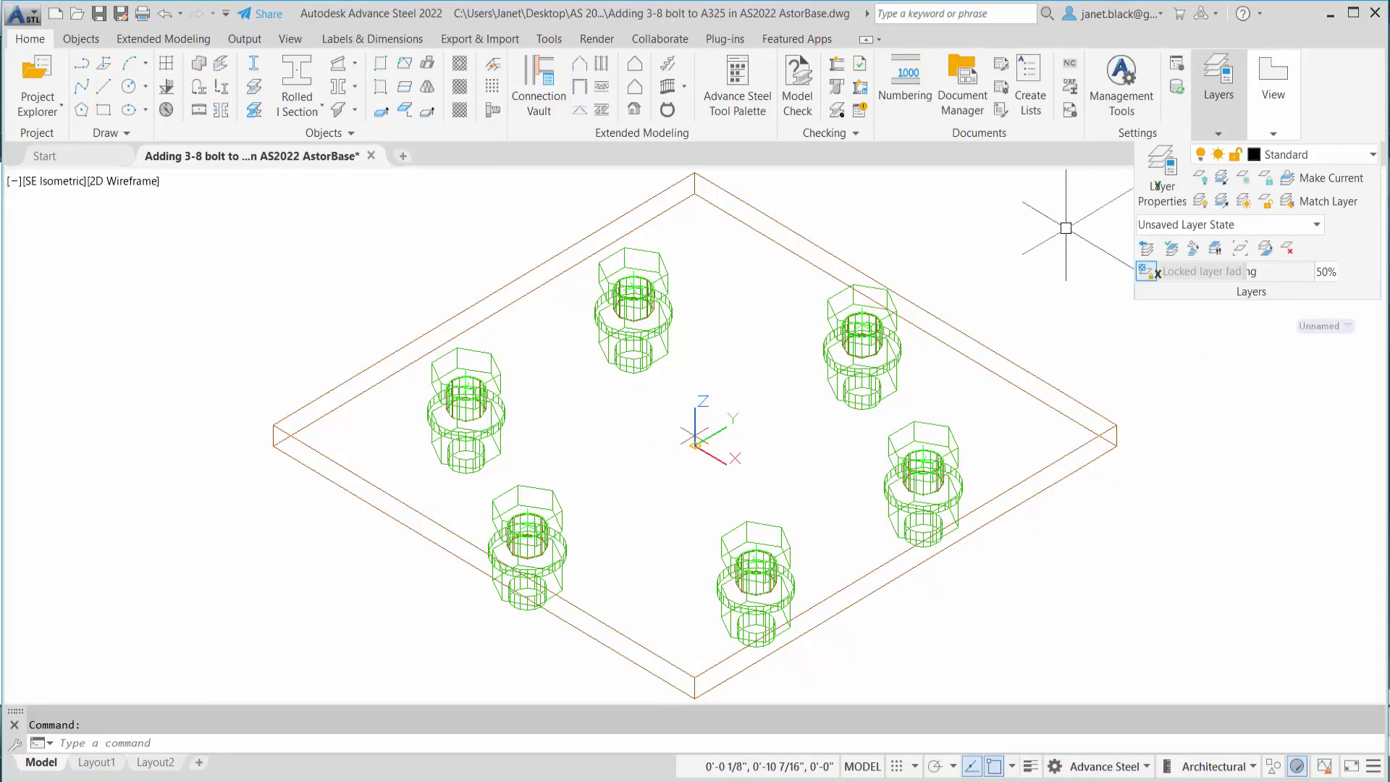
click(1179, 90)
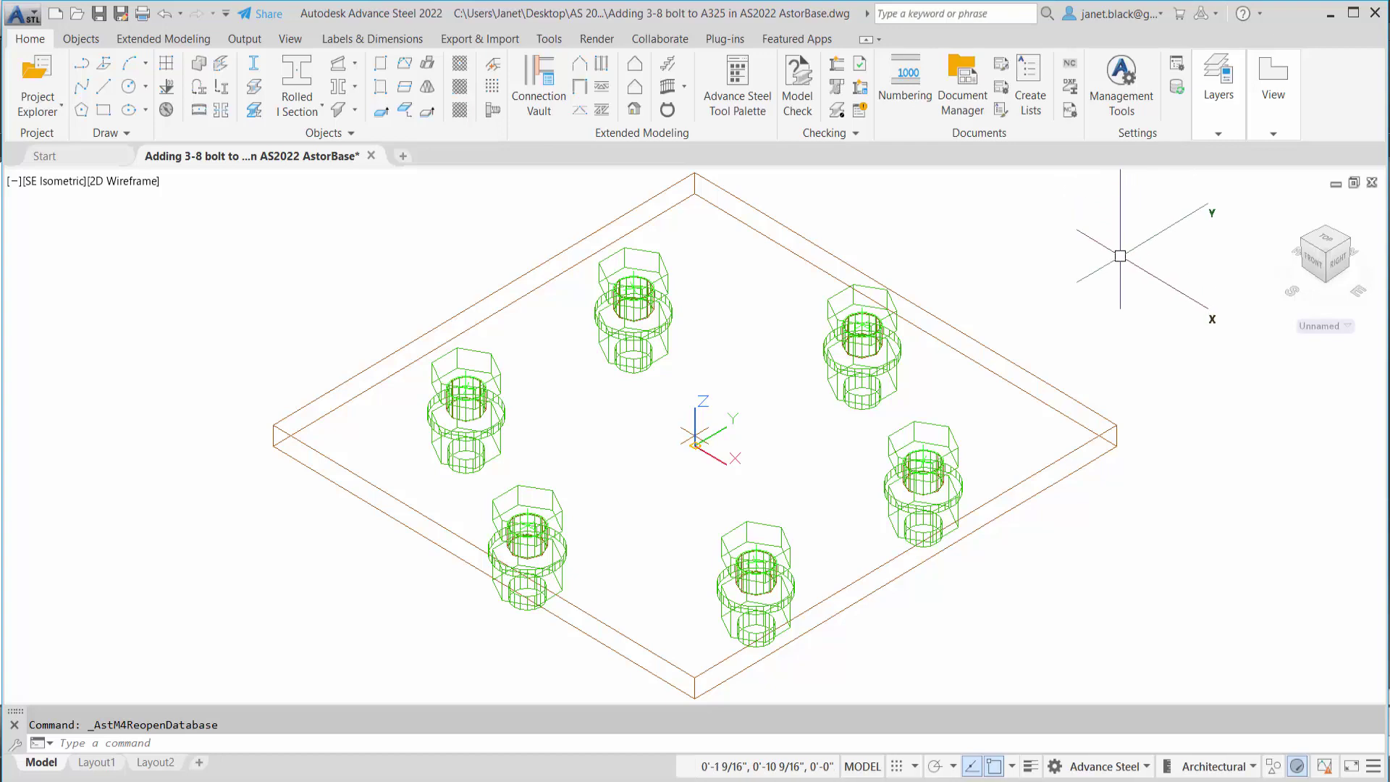
scroll(1118, 278, down, 4)
middle_drag(1077, 286, 568, 310)
Change the plate's bolt group diameter to 3/8 inch in the Bolts dialog.
scroll(435, 340, up, 2)
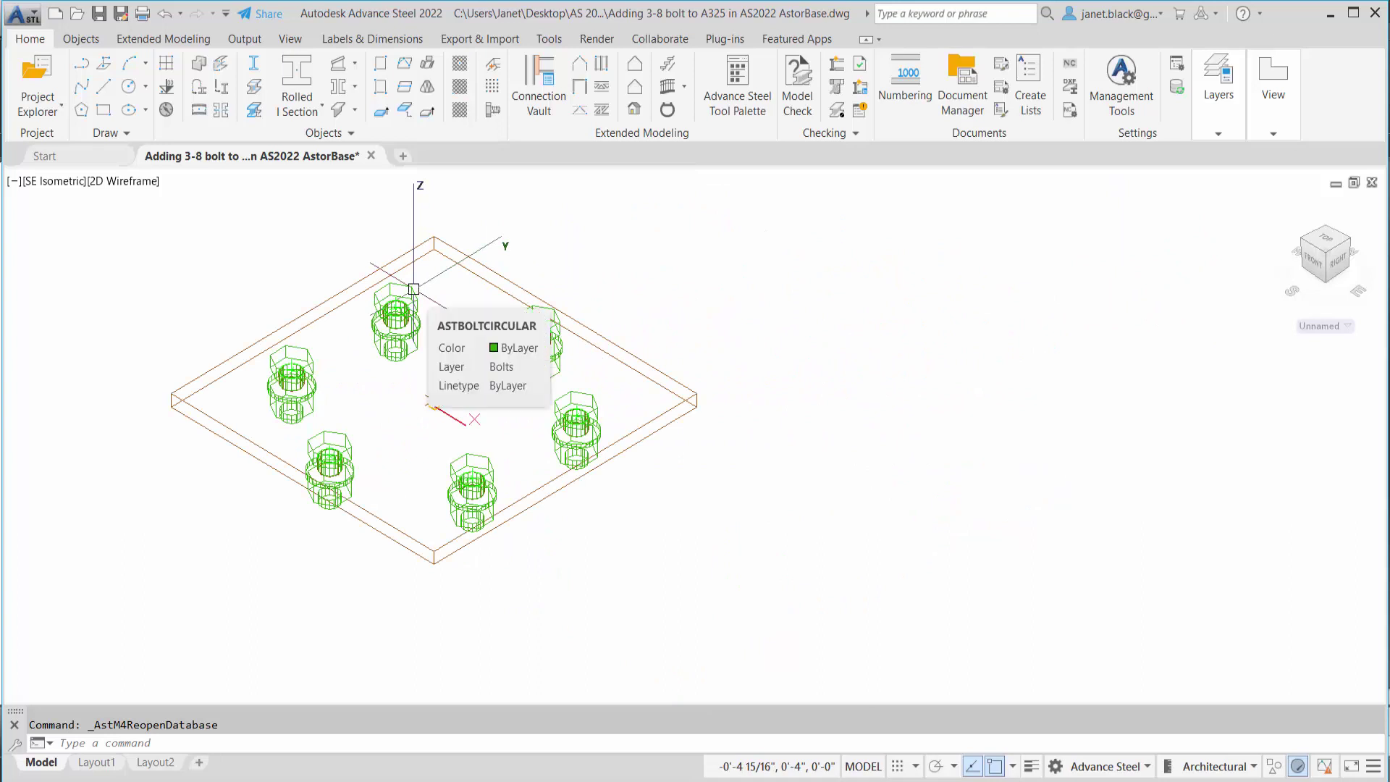
double_click(413, 291)
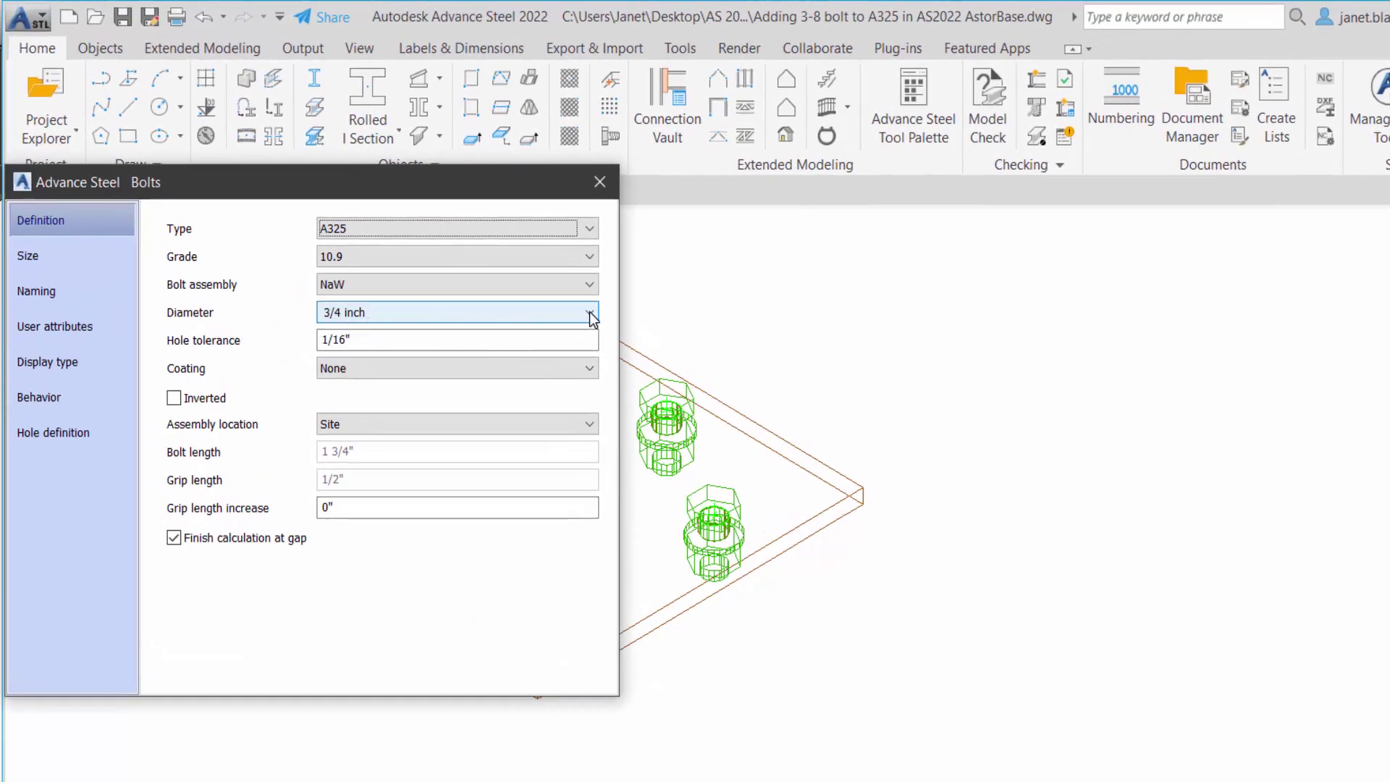
click(590, 314)
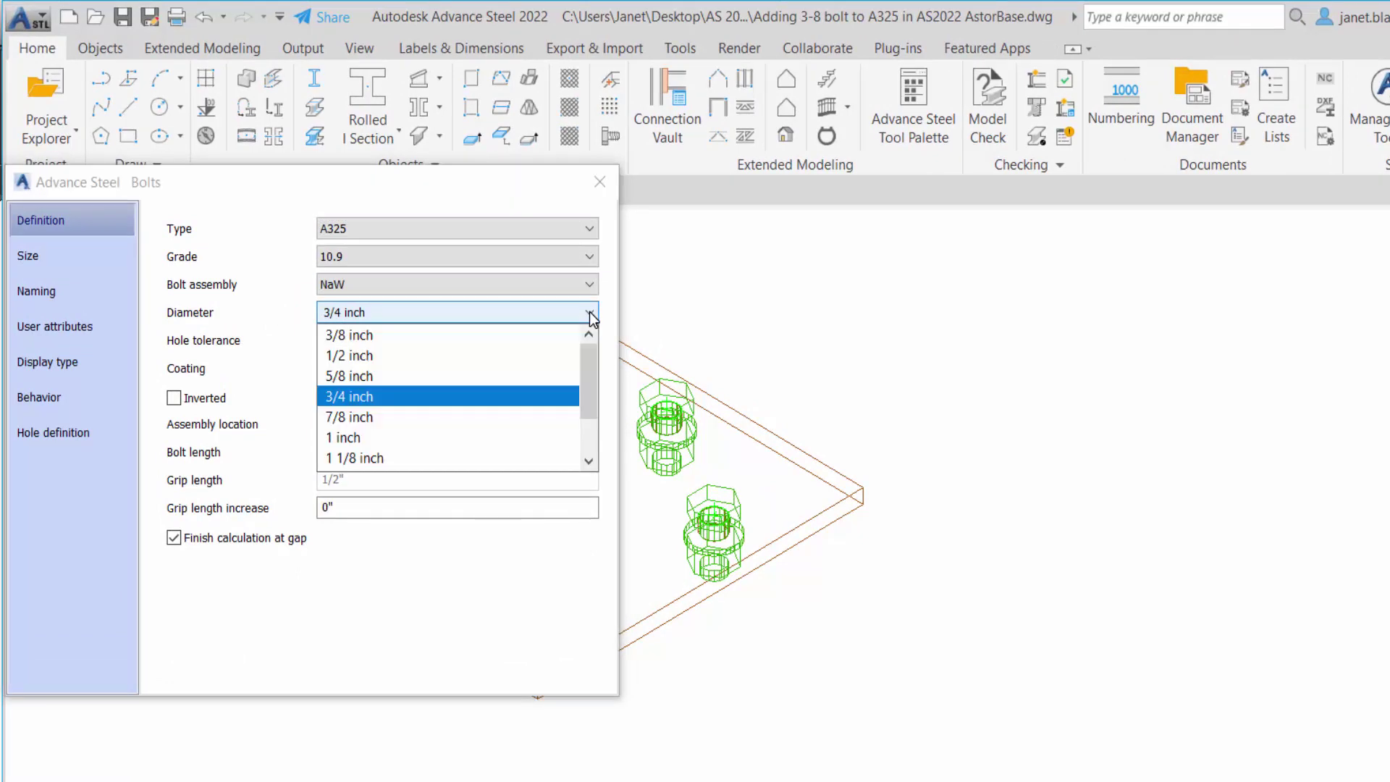
click(503, 337)
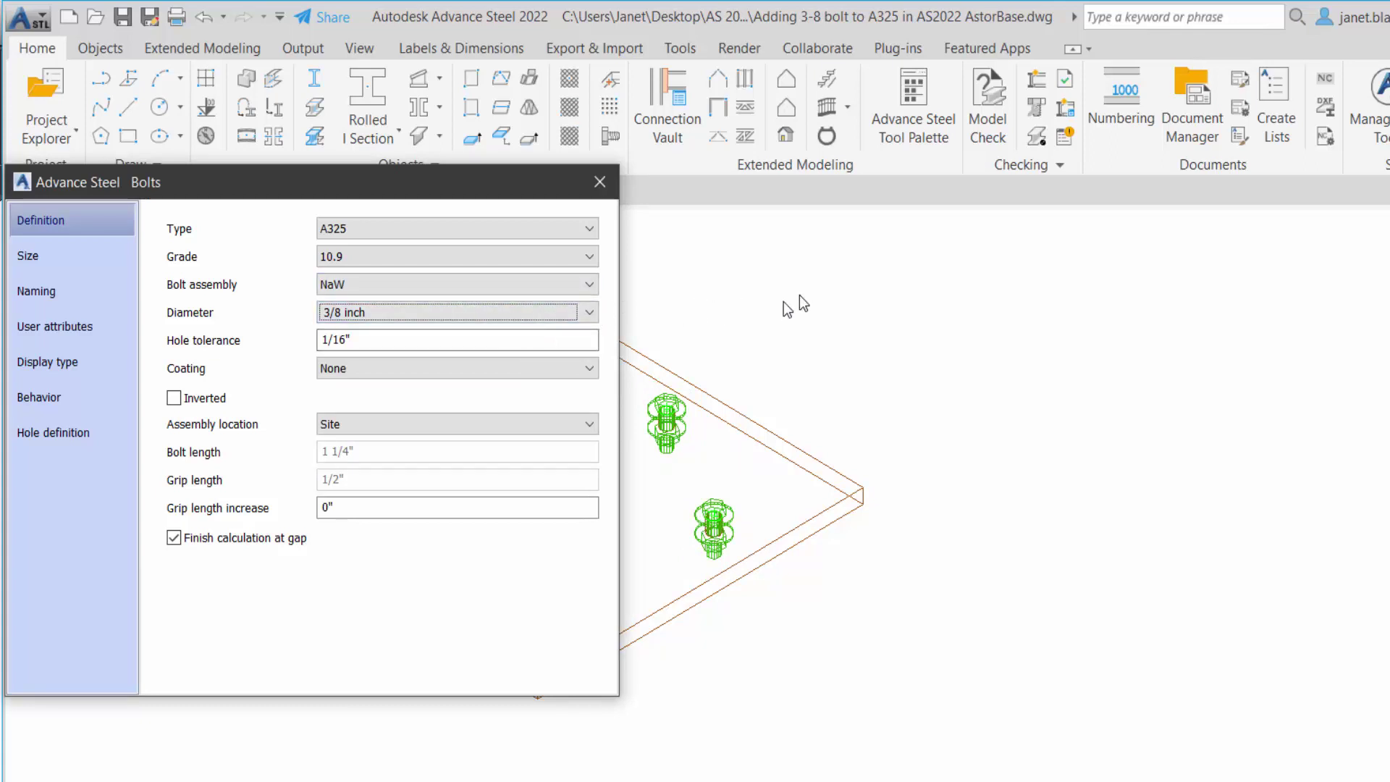
middle_drag(769, 318, 1055, 352)
scroll(1054, 353, up, 6)
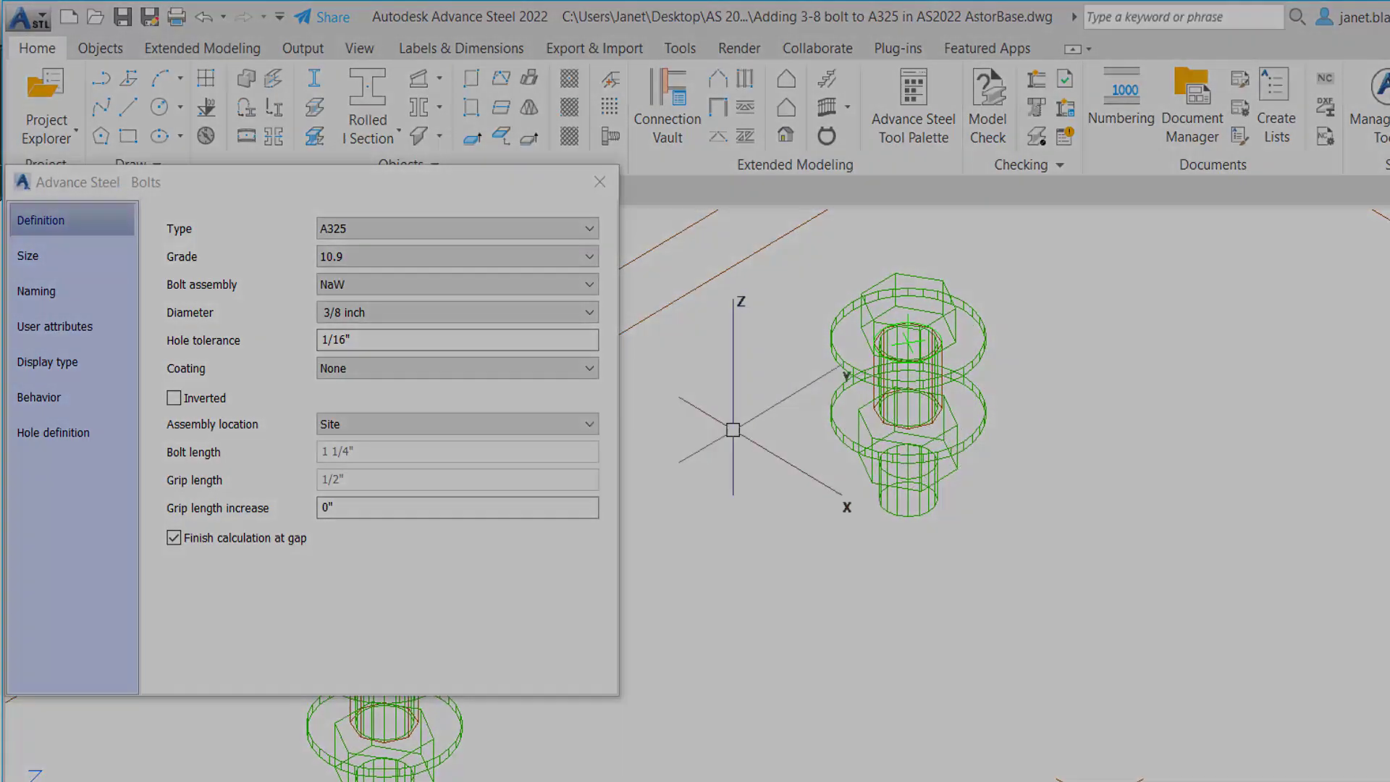